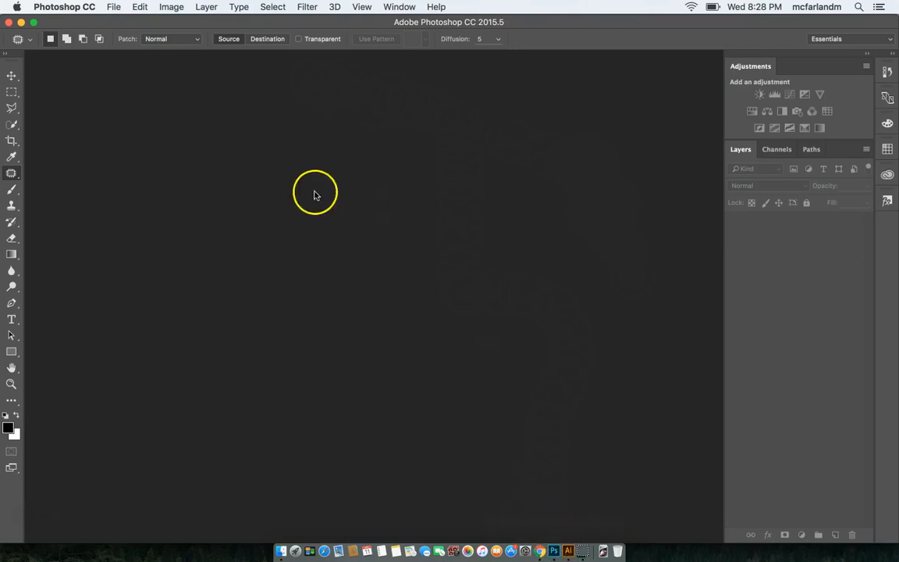
Open IMG_0125.jpg from the Downloads folder and fit the photo to the window
click(114, 8)
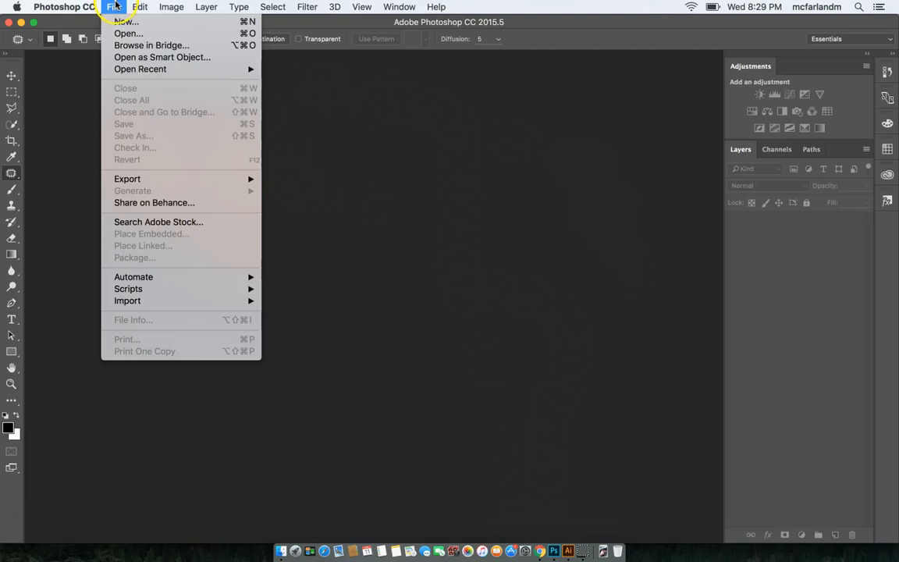
click(121, 34)
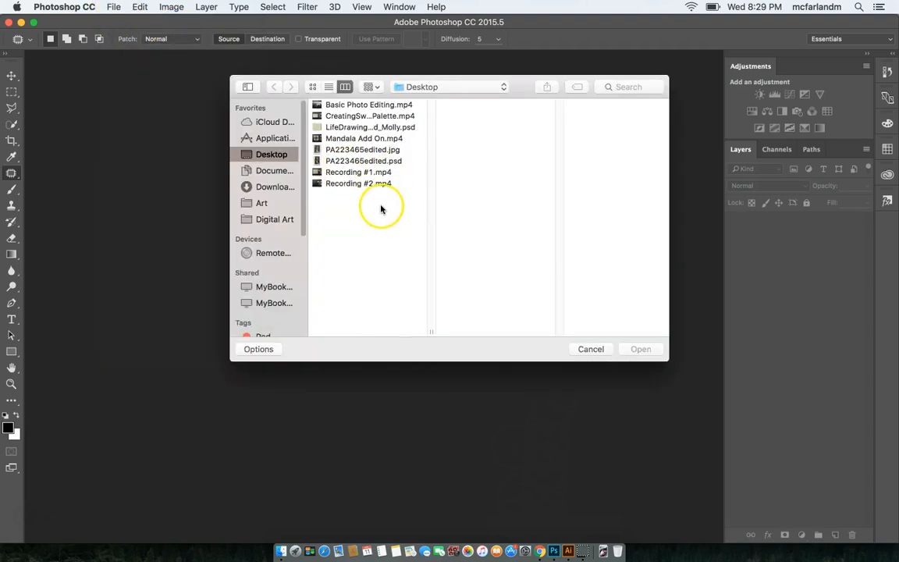
click(272, 187)
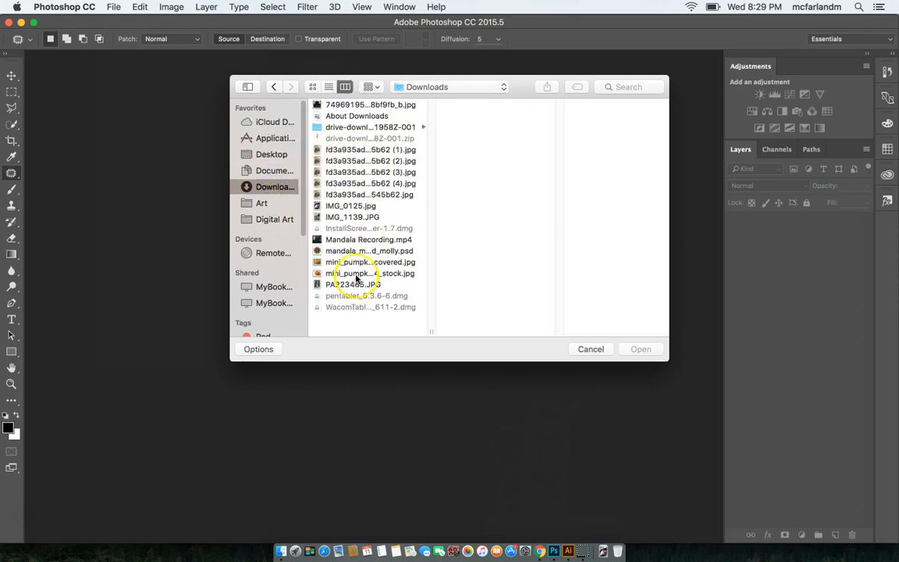
click(361, 206)
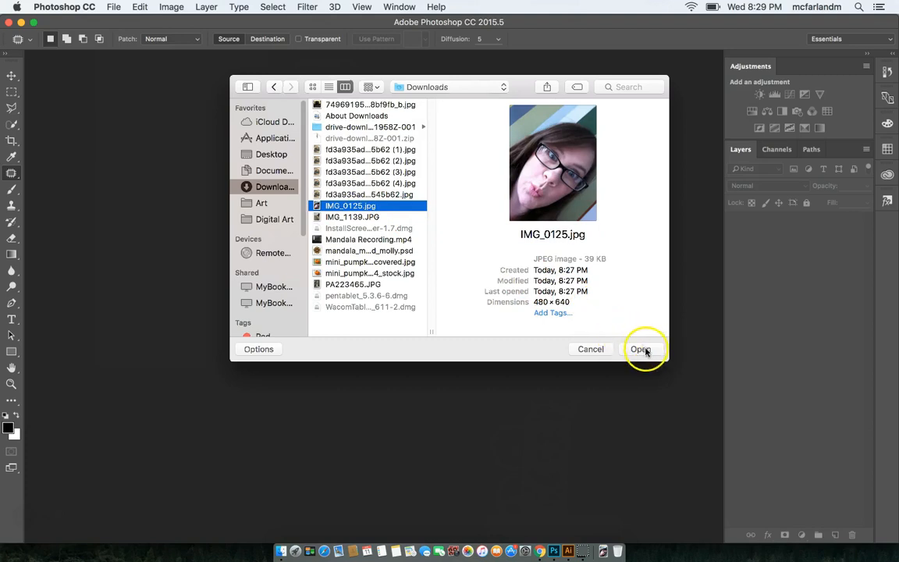
click(641, 350)
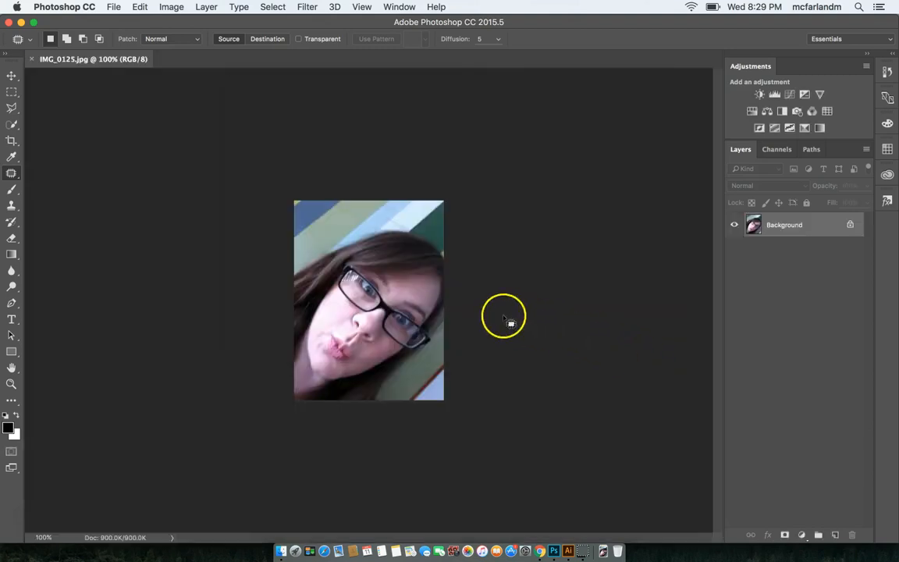
key(super+0)
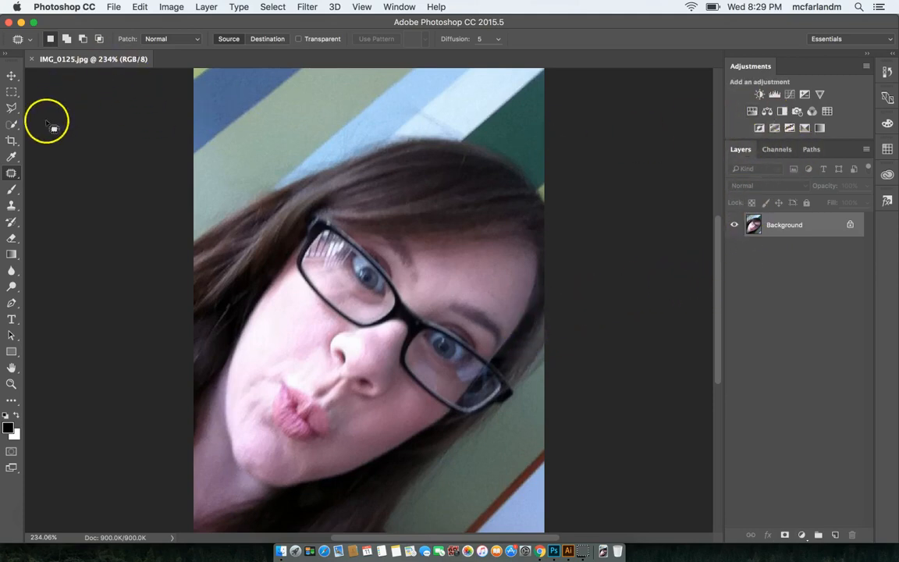
Crop a narrow strip off the top edge of the portrait photo, keeping its full width
click(12, 140)
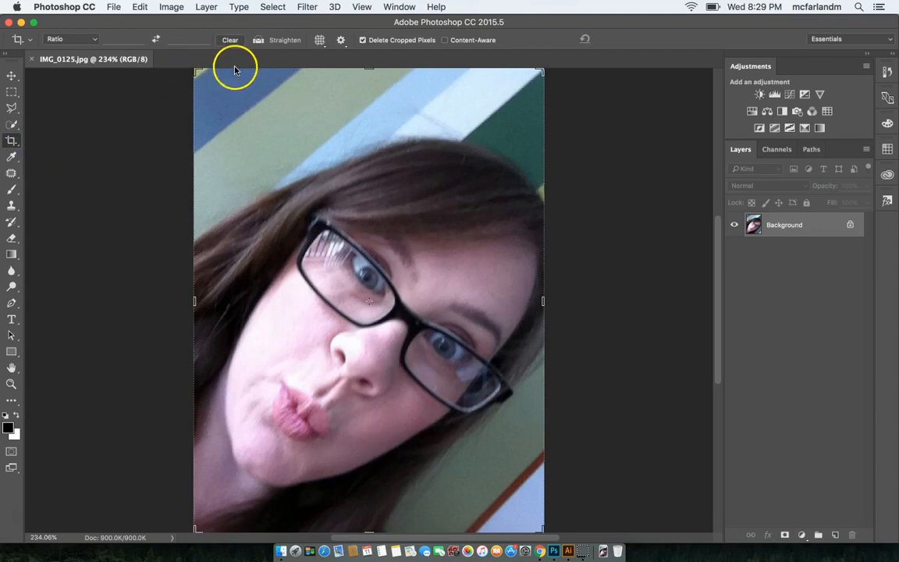
drag(369, 71, 371, 92)
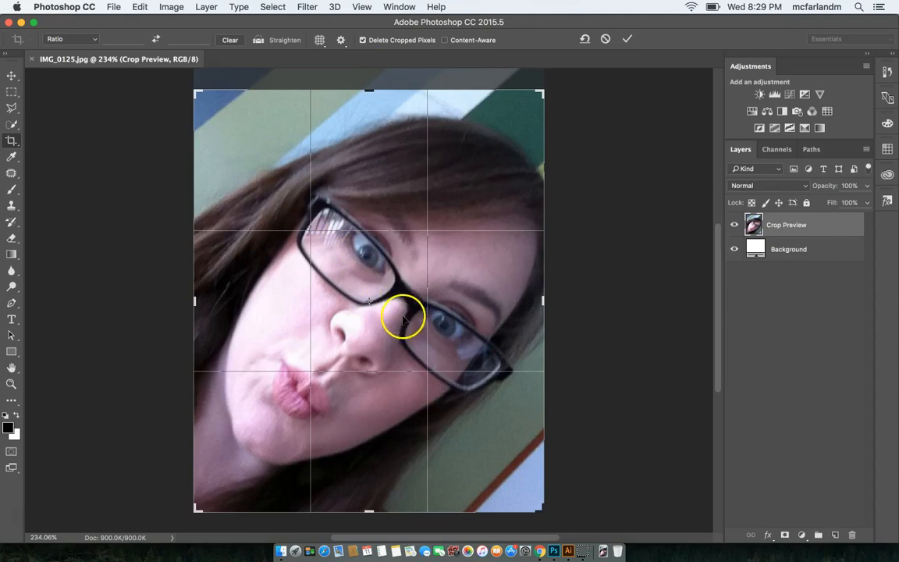
key(Return)
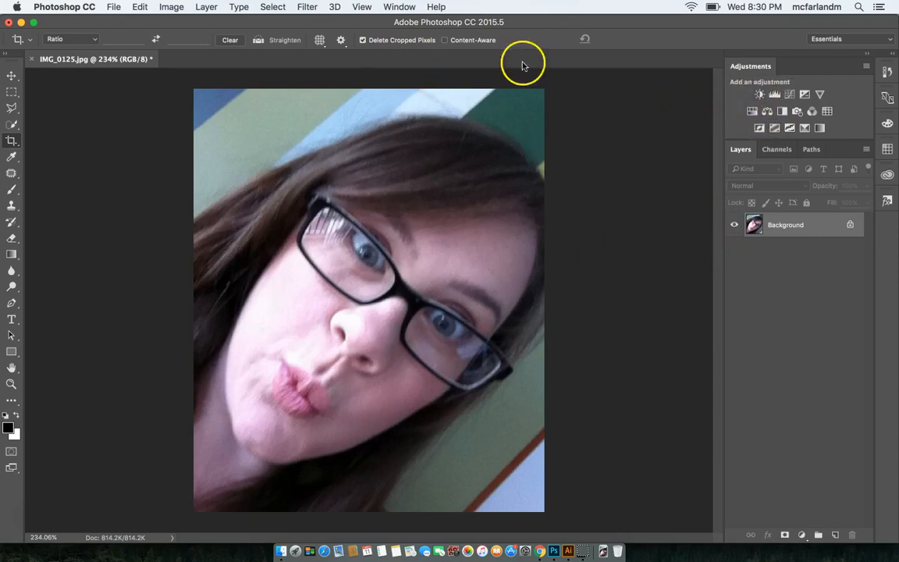
Add a Levels adjustment layer with black input level 1, midtones 0.85 and white input level 255
click(774, 96)
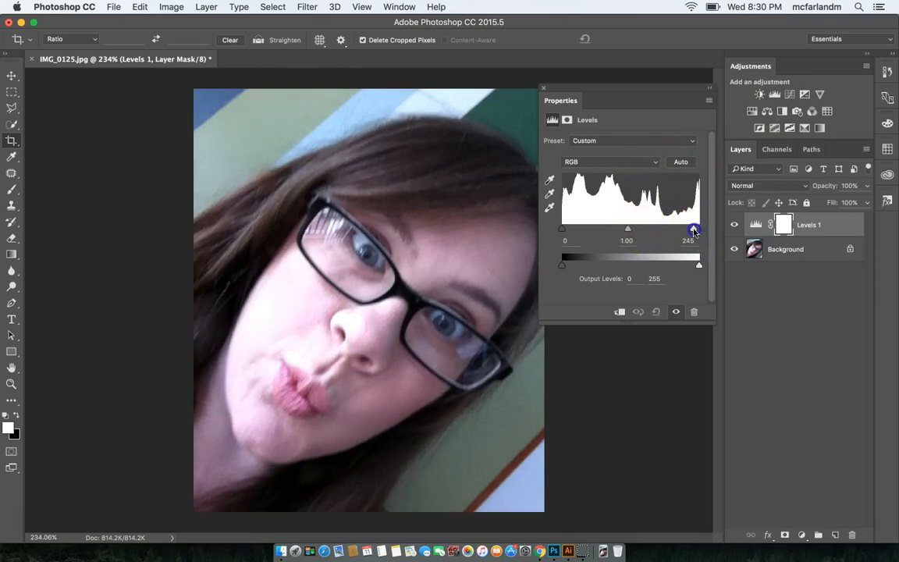
drag(685, 227, 699, 227)
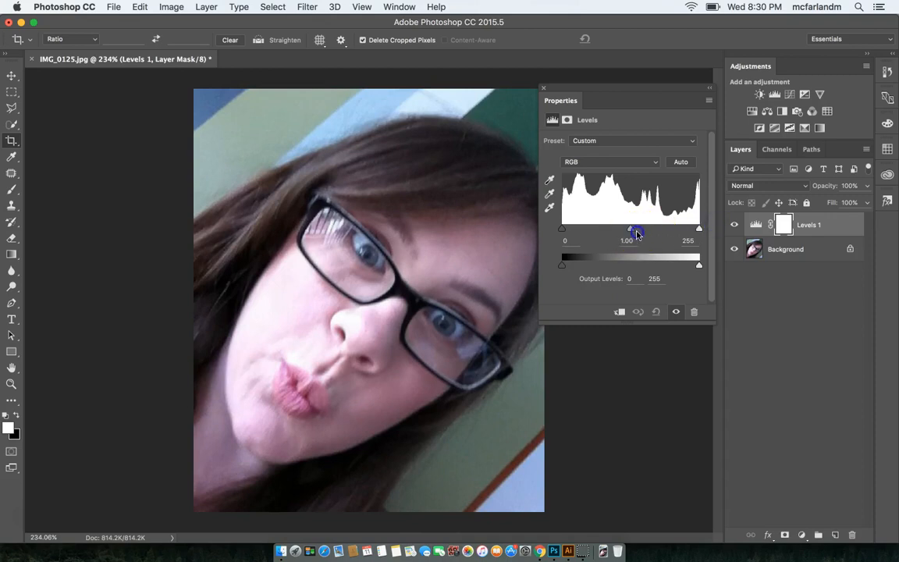
mouse_move(631, 231)
mouse_down()
mouse_move(620, 231)
mouse_move(639, 231)
mouse_up()
drag(567, 232, 564, 231)
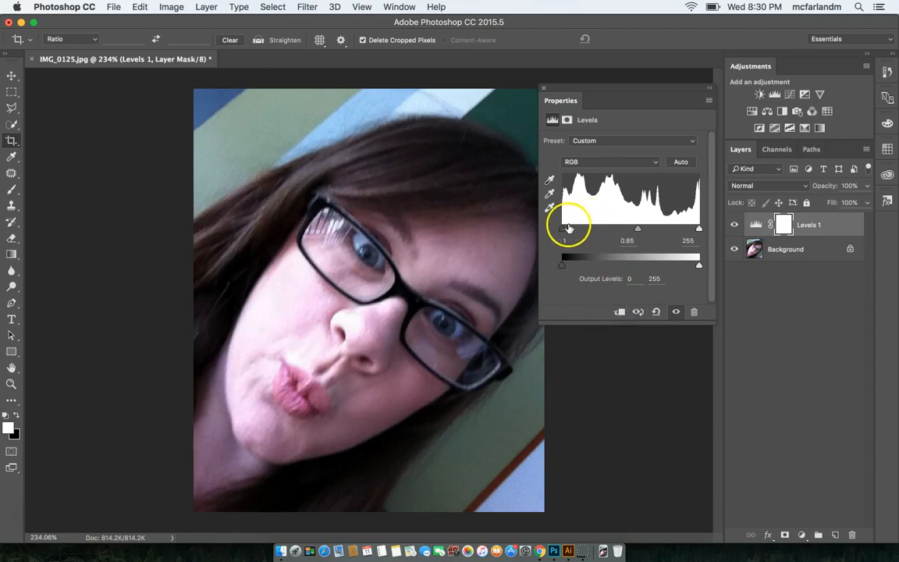
click(547, 90)
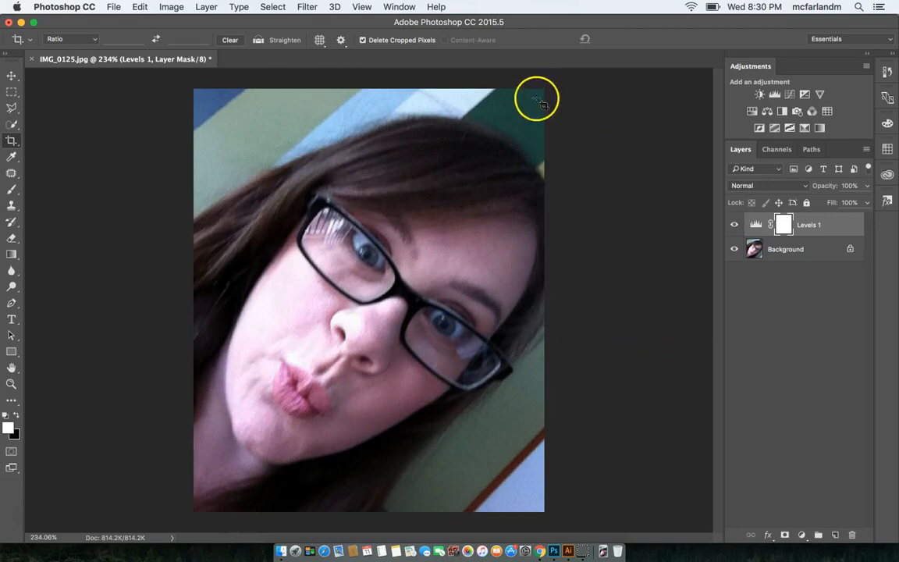
click(306, 7)
mouse_move(353, 232)
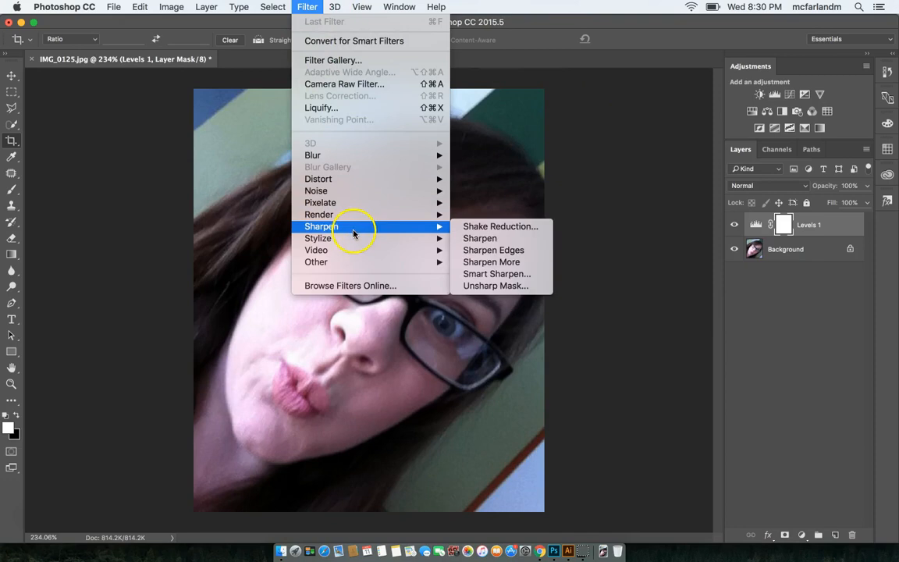
click(485, 286)
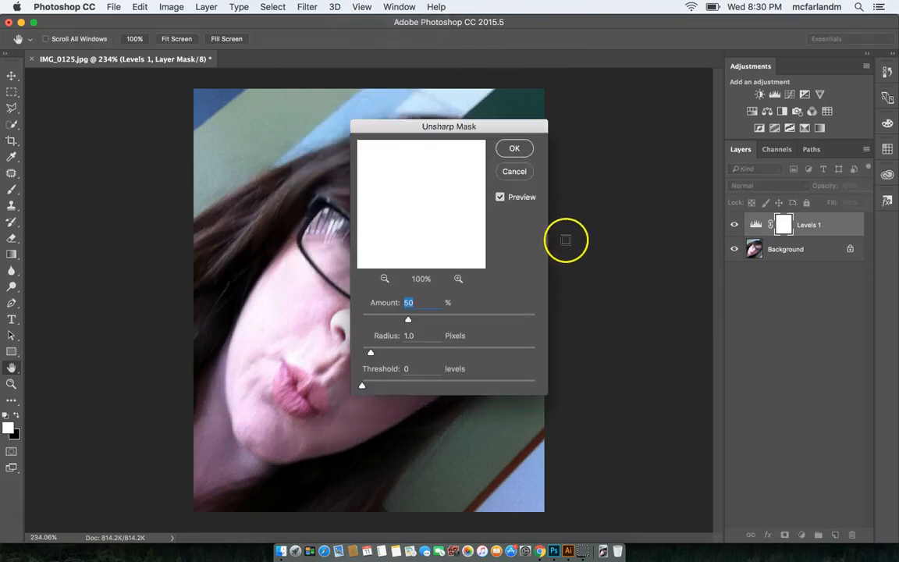
drag(486, 128, 698, 108)
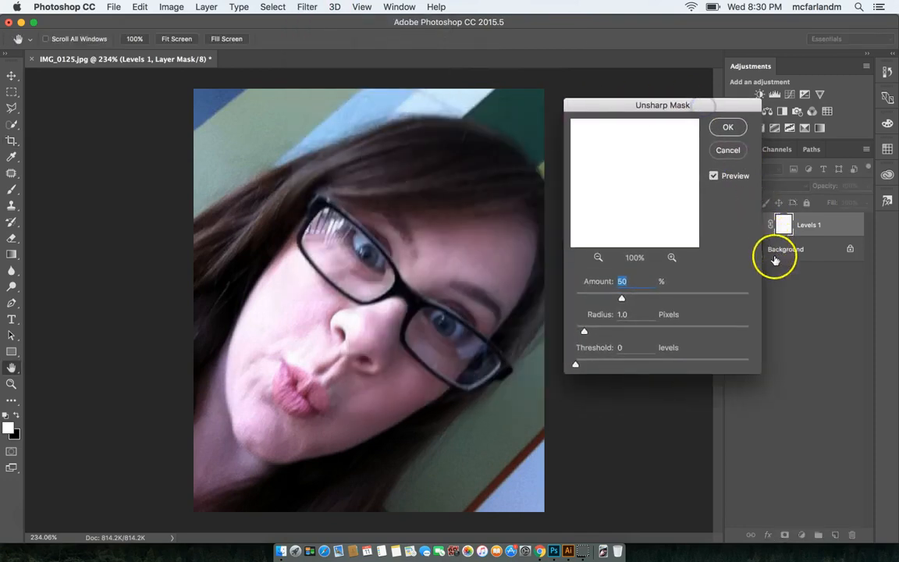
click(727, 148)
key(c)
Sharpen the Background layer with Unsharp Mask at amount 106%, radius 5.1 pixels and threshold 28 levels
click(782, 247)
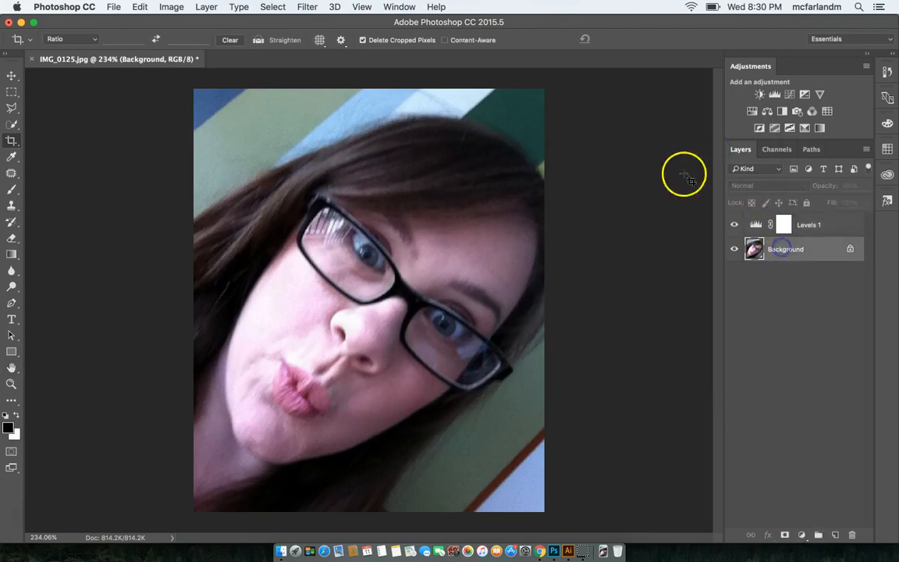
click(306, 6)
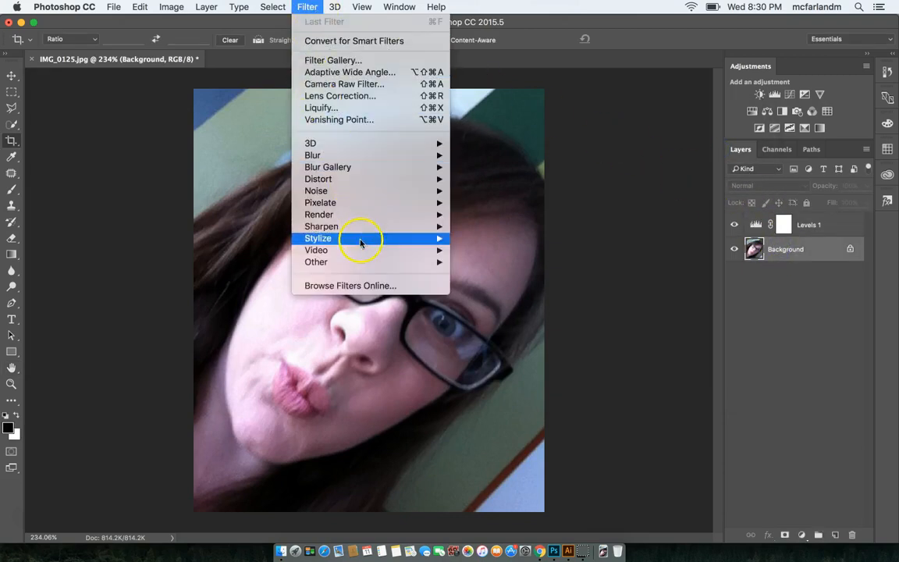
mouse_move(327, 226)
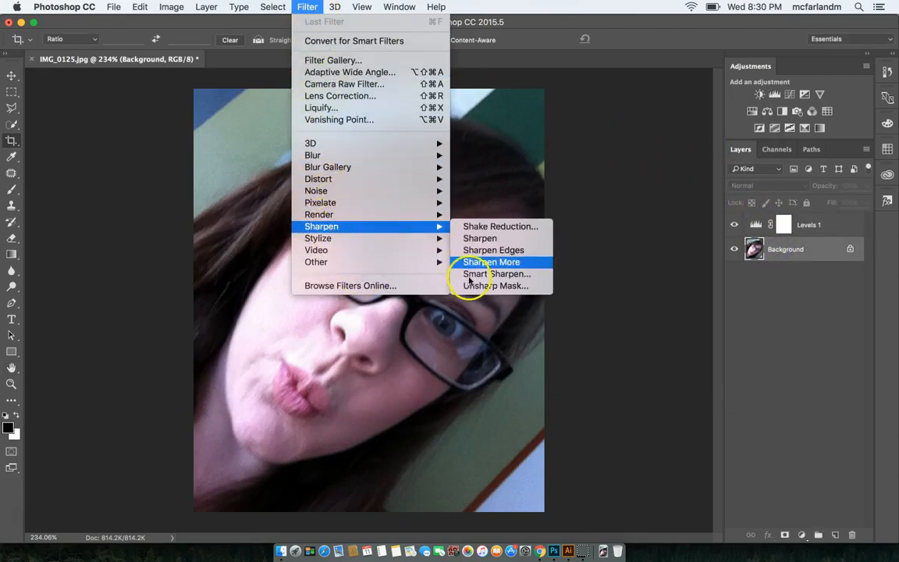
click(491, 286)
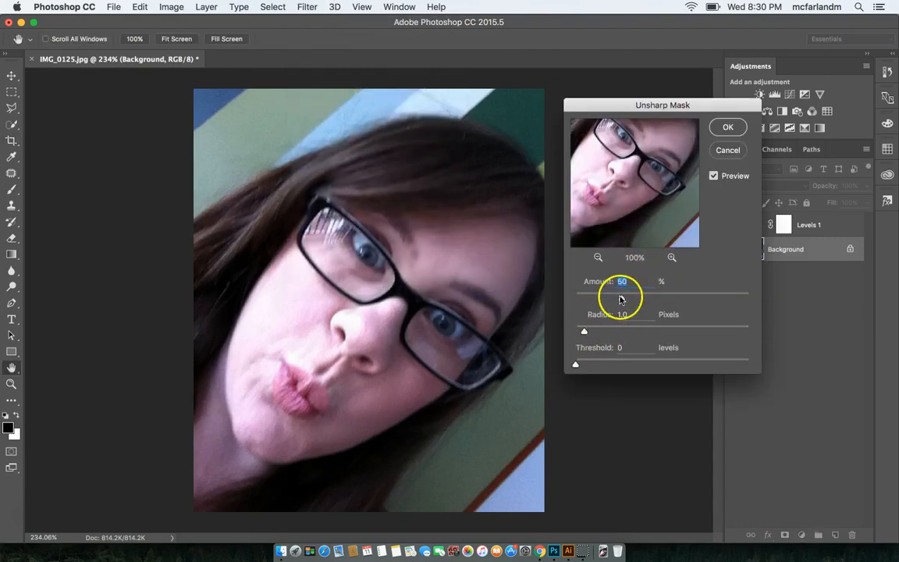
drag(646, 299, 672, 298)
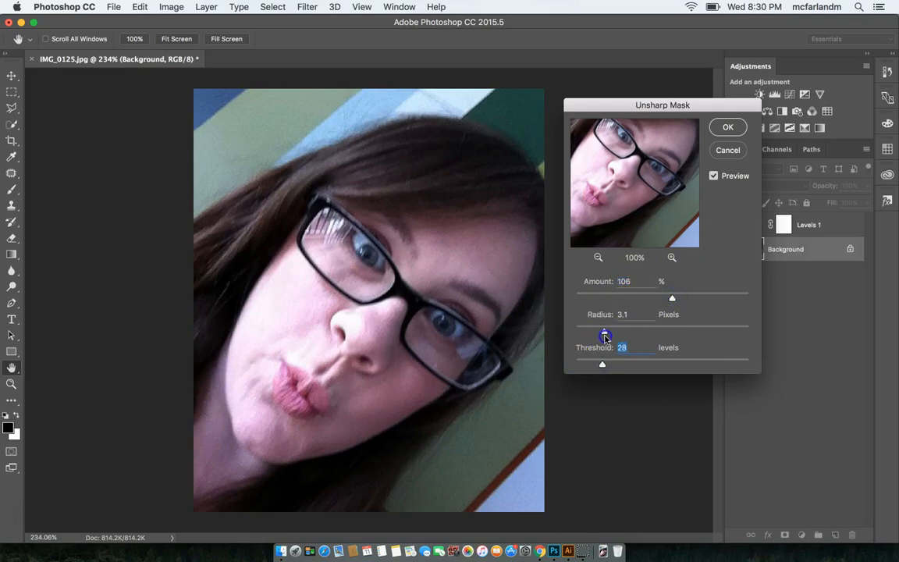
drag(621, 334, 623, 332)
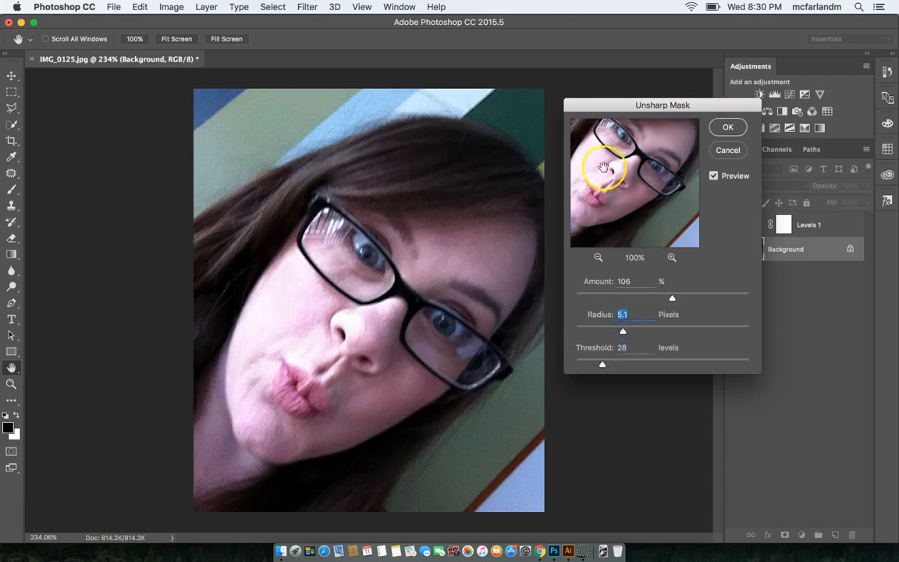
click(727, 127)
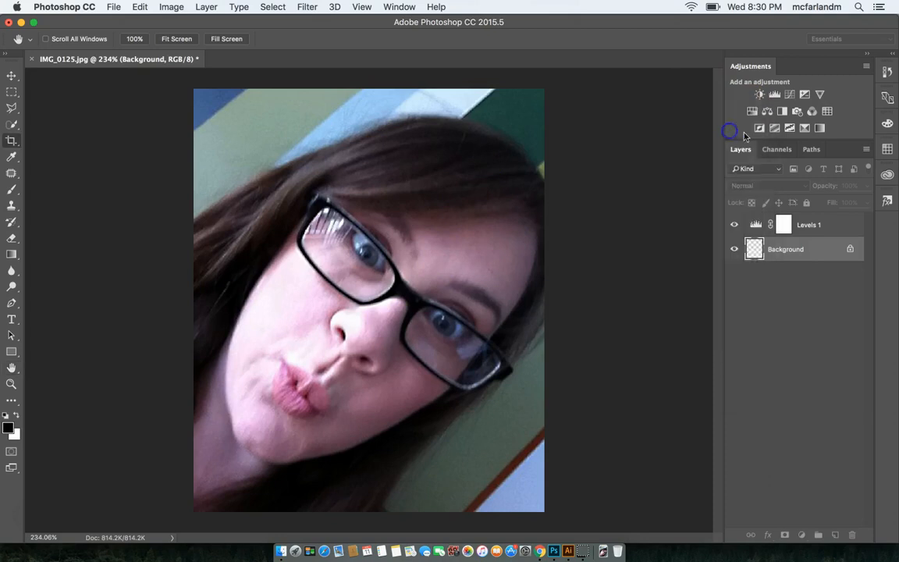
key(c)
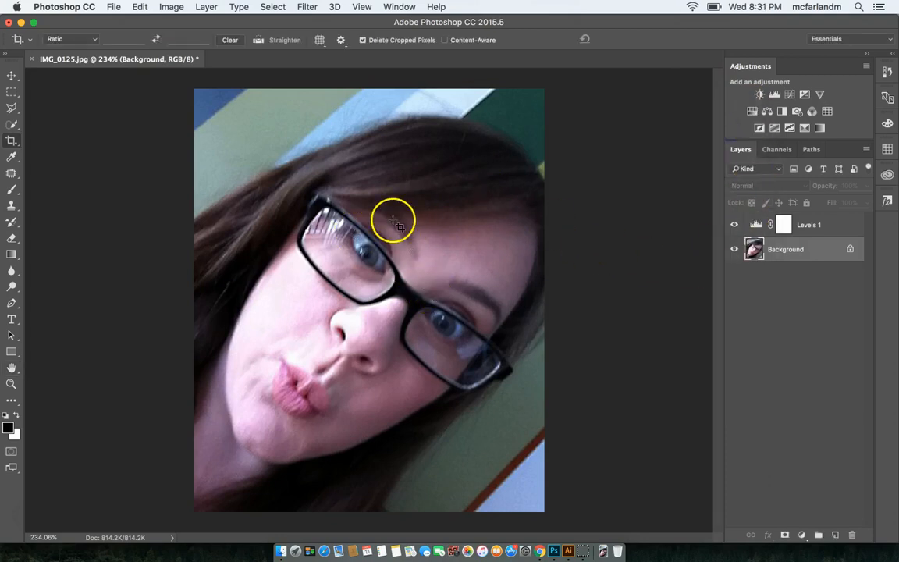
Save a JPEG copy of the photo to the Desktop as comic_portrait_photo.jpg with maximum quality 12 and the Baseline ("Standard") format option
click(114, 7)
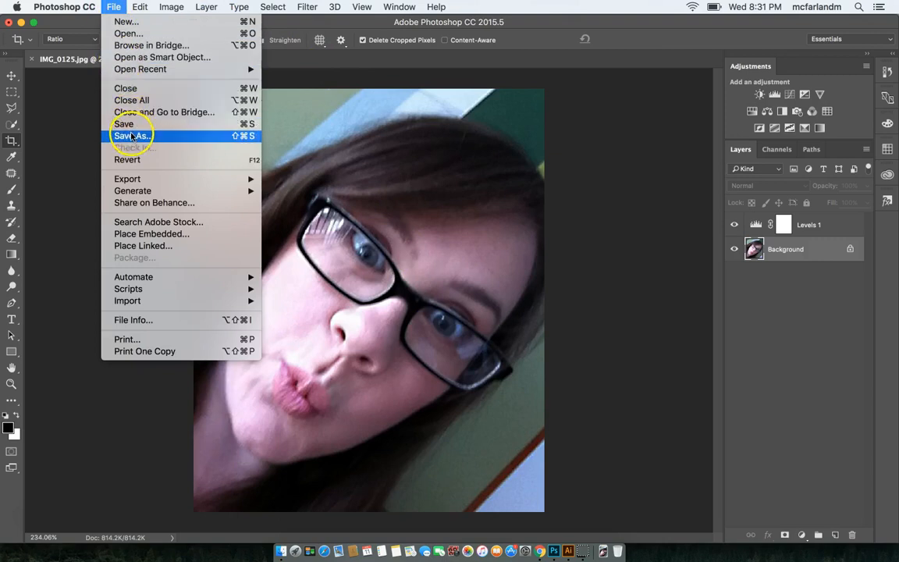
click(132, 136)
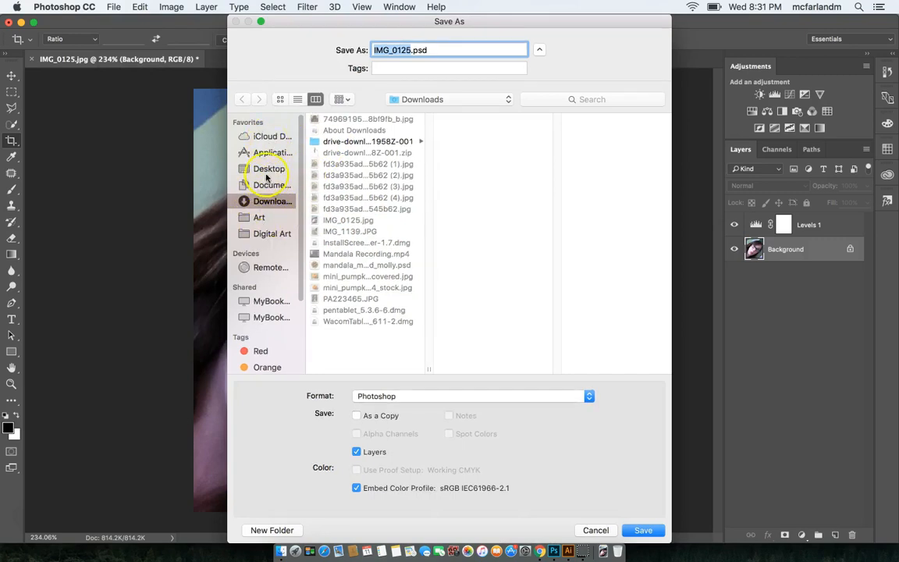
click(266, 171)
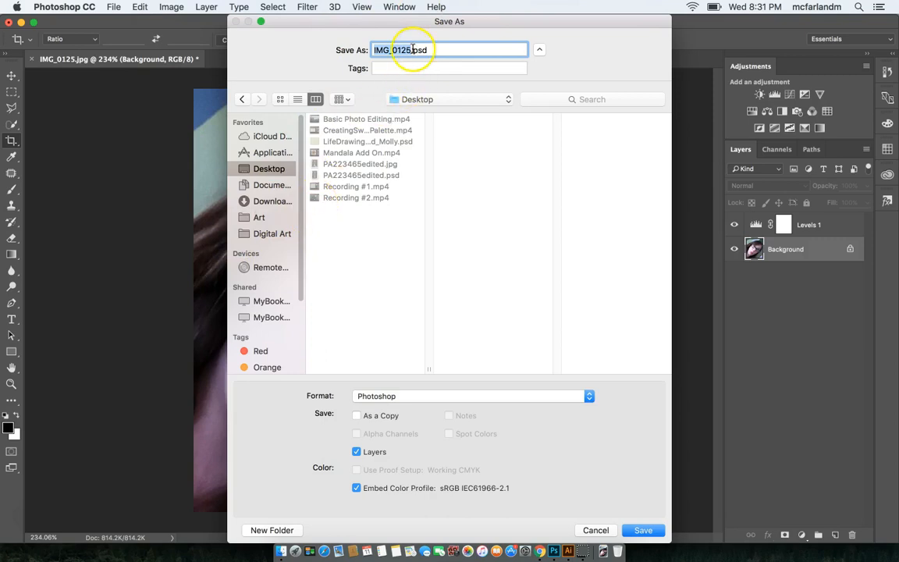
text(comic_portrait_photo)
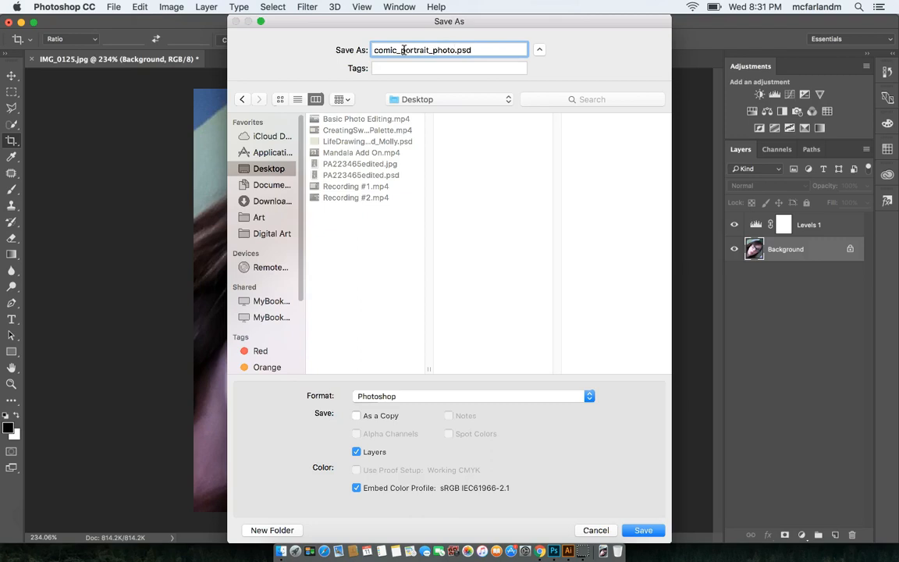
click(411, 399)
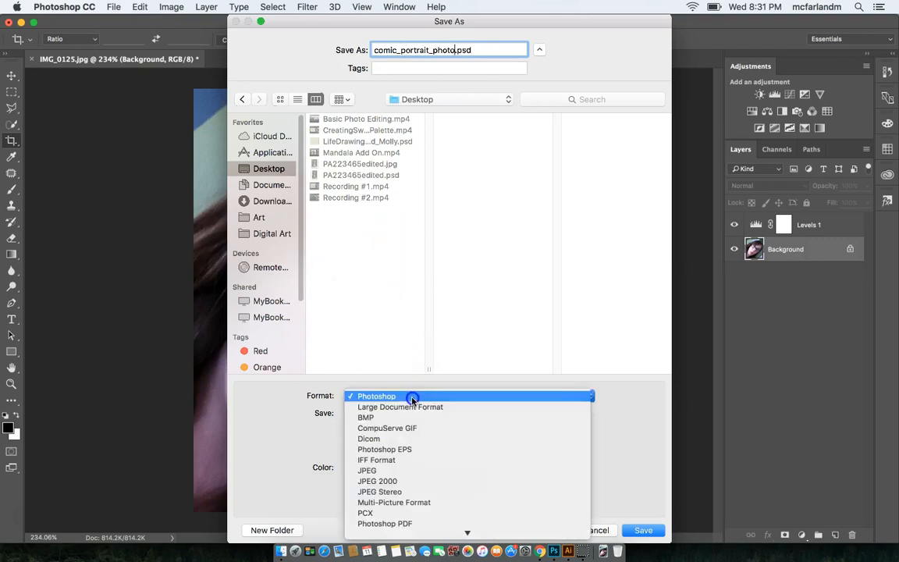
click(391, 469)
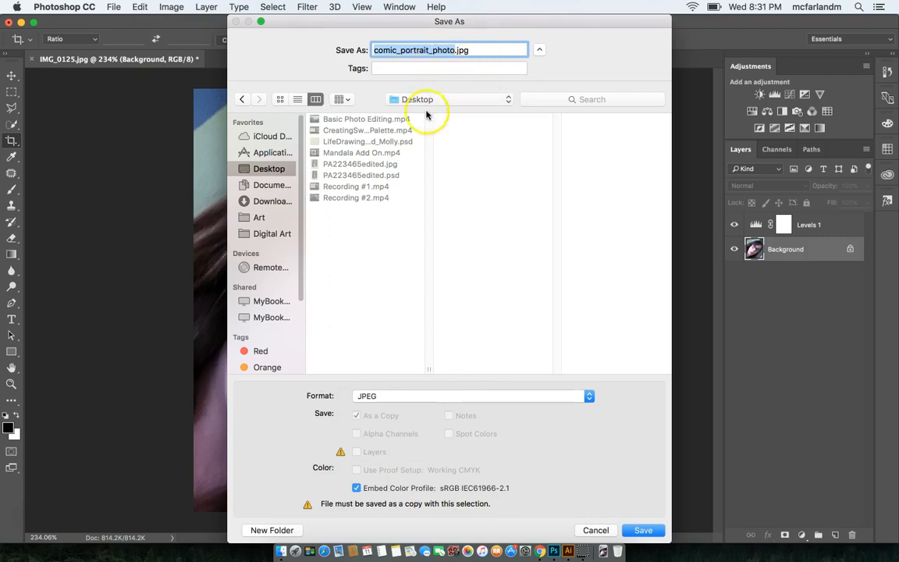
click(644, 531)
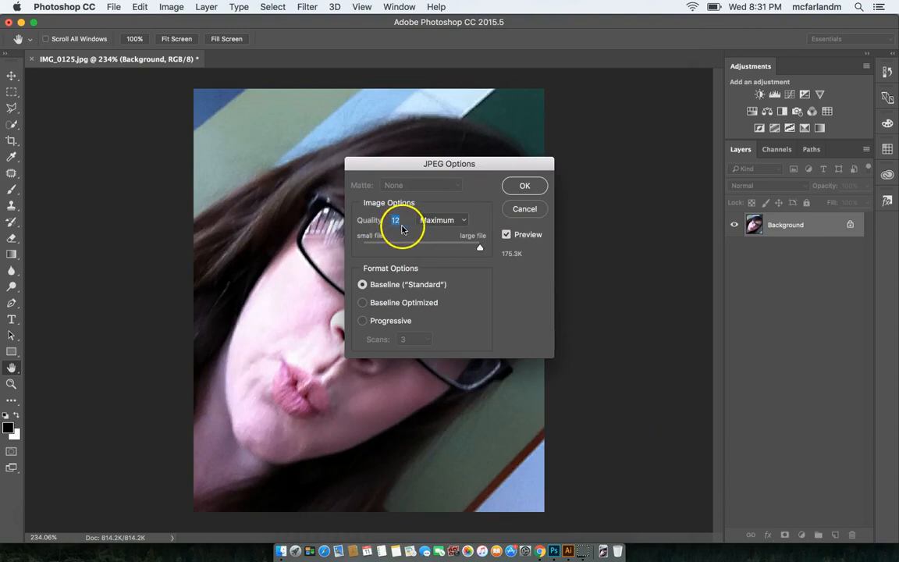
click(520, 185)
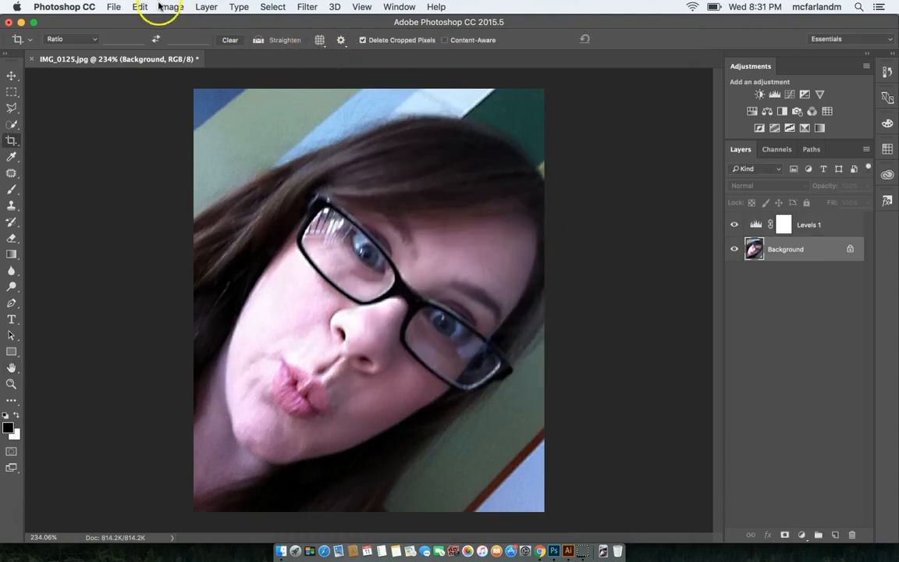
Minimize the Photoshop window to get to the Illustrator workspace
click(55, 7)
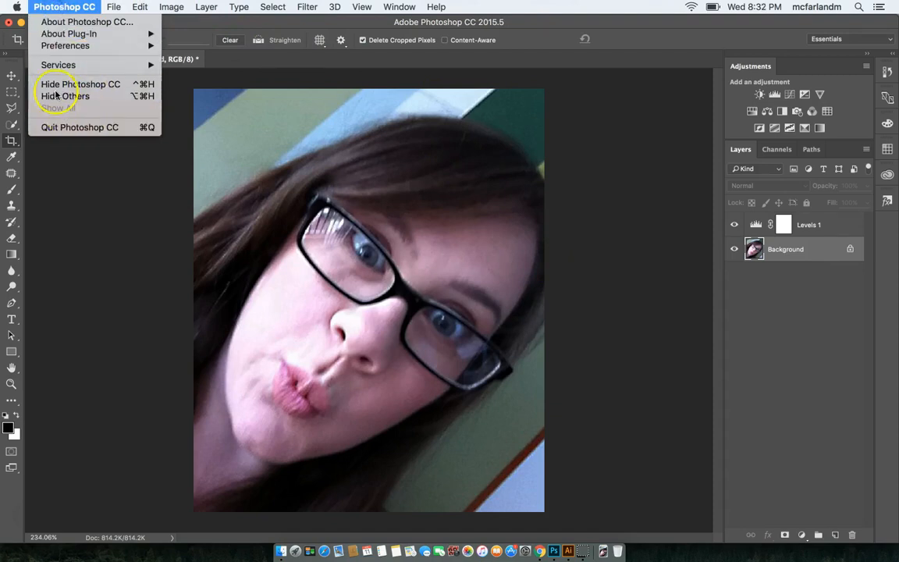
mouse_move(125, 13)
mouse_move(289, 6)
click(184, 30)
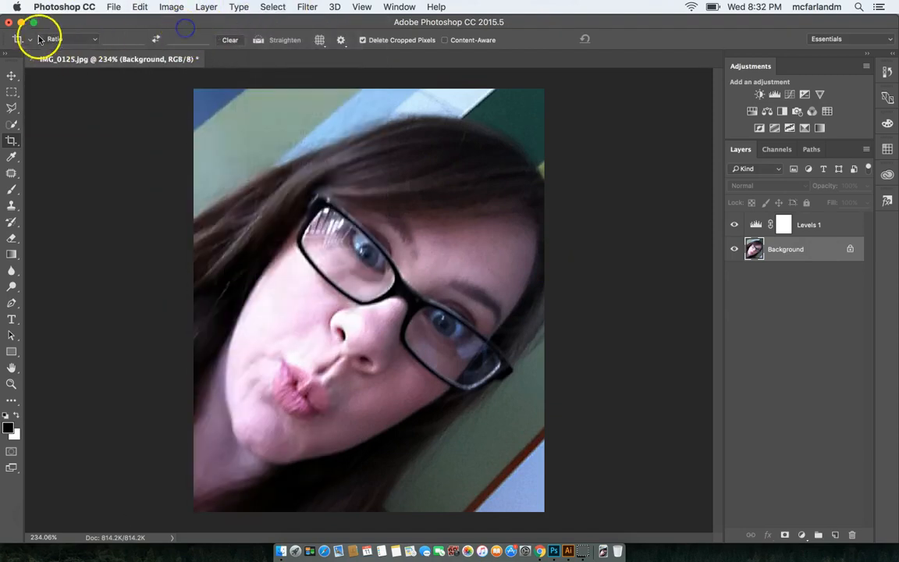
click(22, 23)
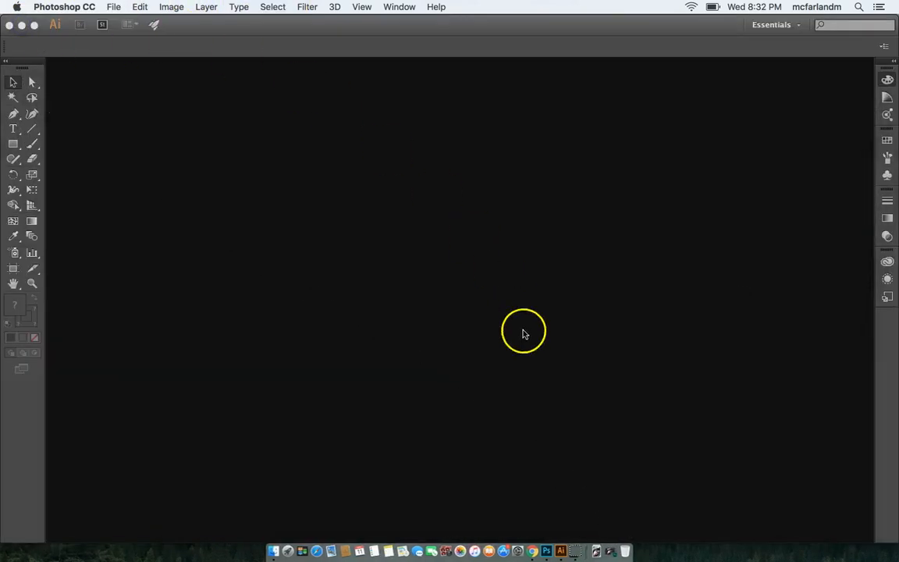
Switch to Illustrator and open comic_portrait_photo.jpg from the Desktop
click(563, 550)
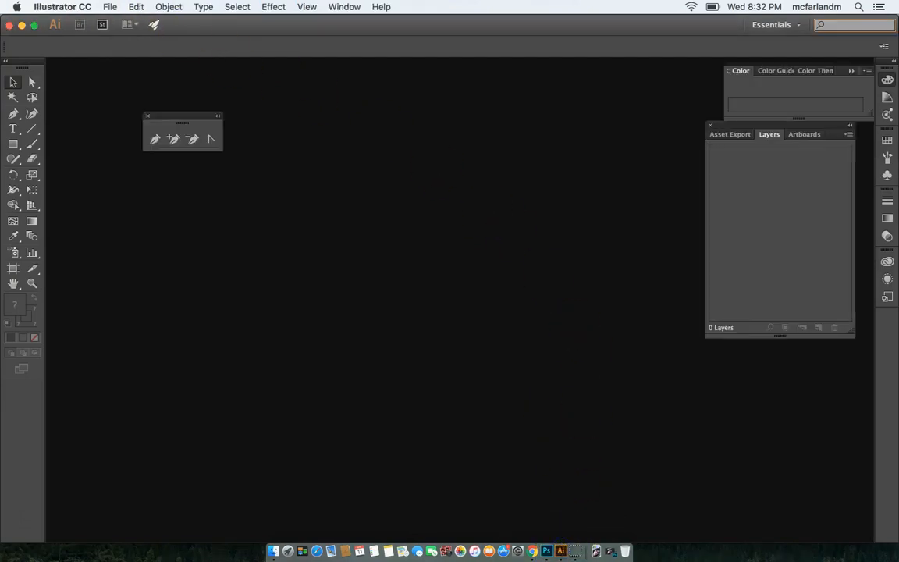
click(110, 7)
click(116, 44)
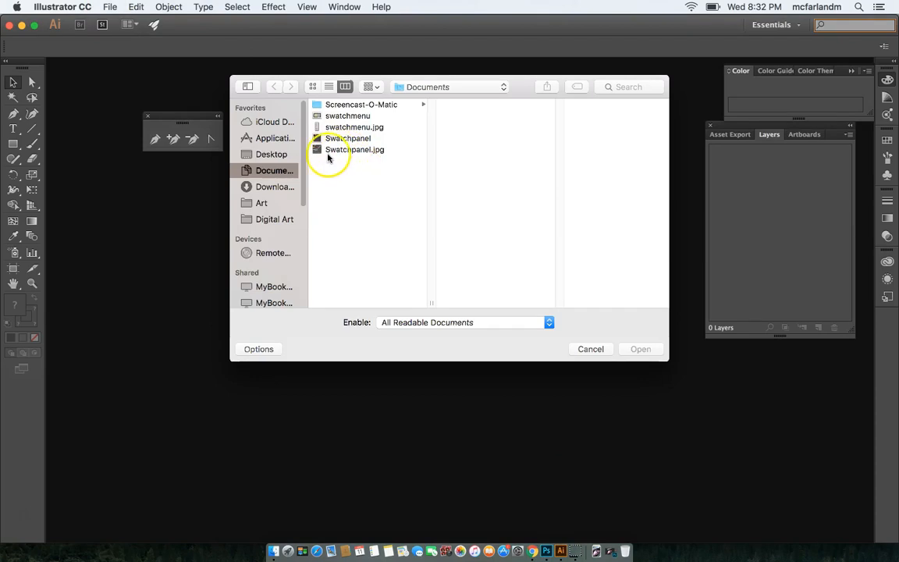
click(281, 185)
click(271, 154)
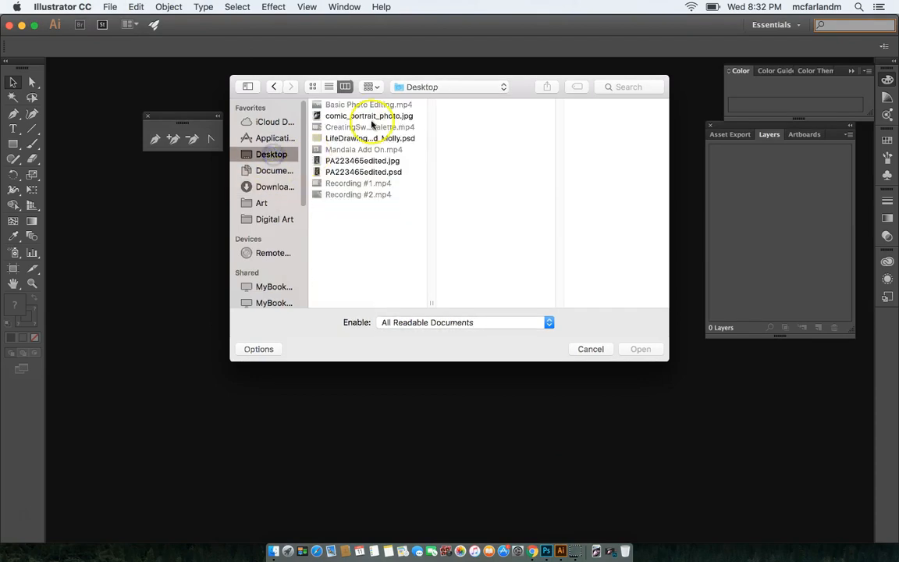
click(361, 117)
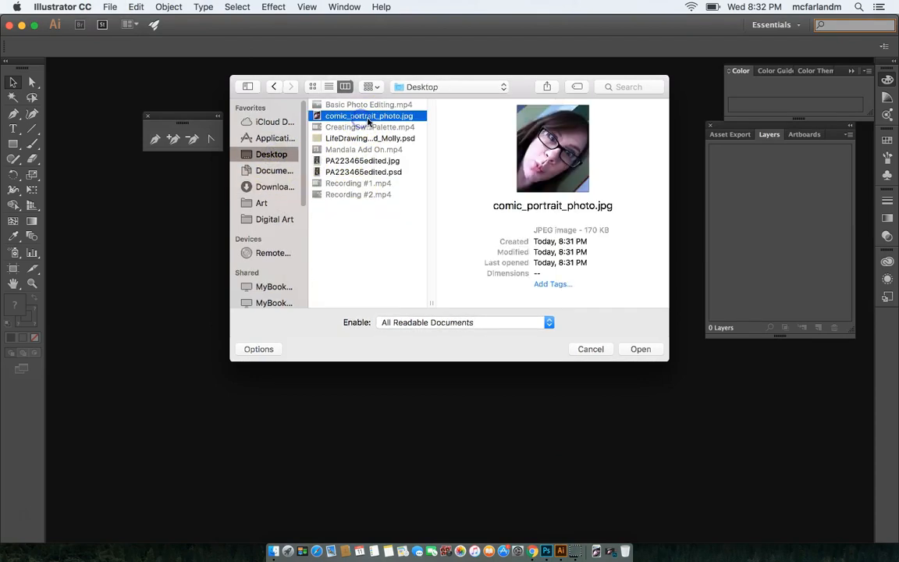
click(640, 350)
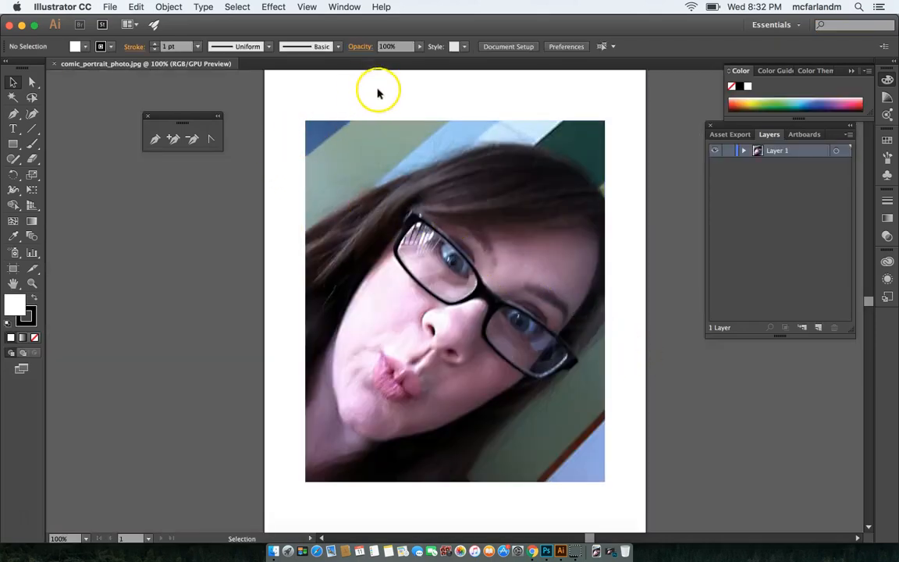
Move the floating Pen tools panel away from the photo and fit the artboard to the artwork bounds
drag(165, 116, 78, 99)
click(137, 8)
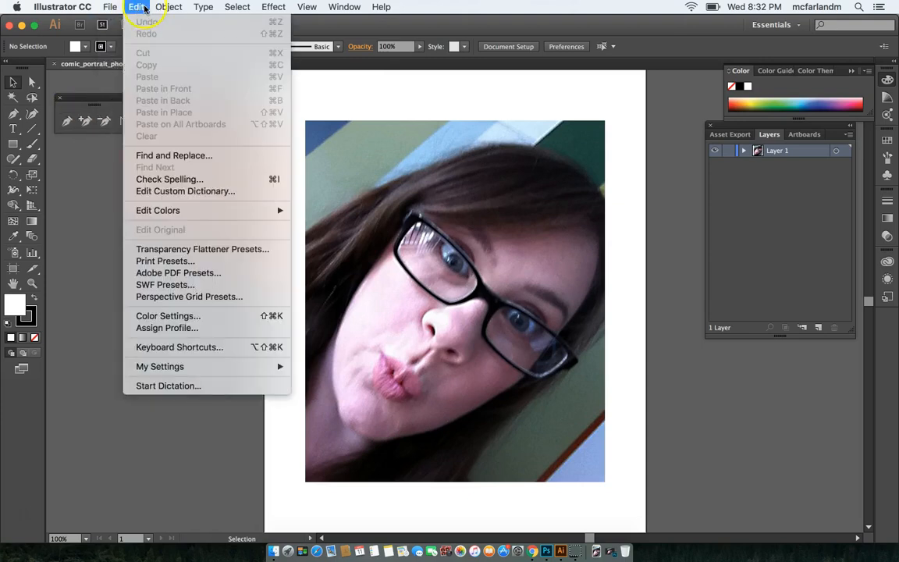
mouse_move(164, 9)
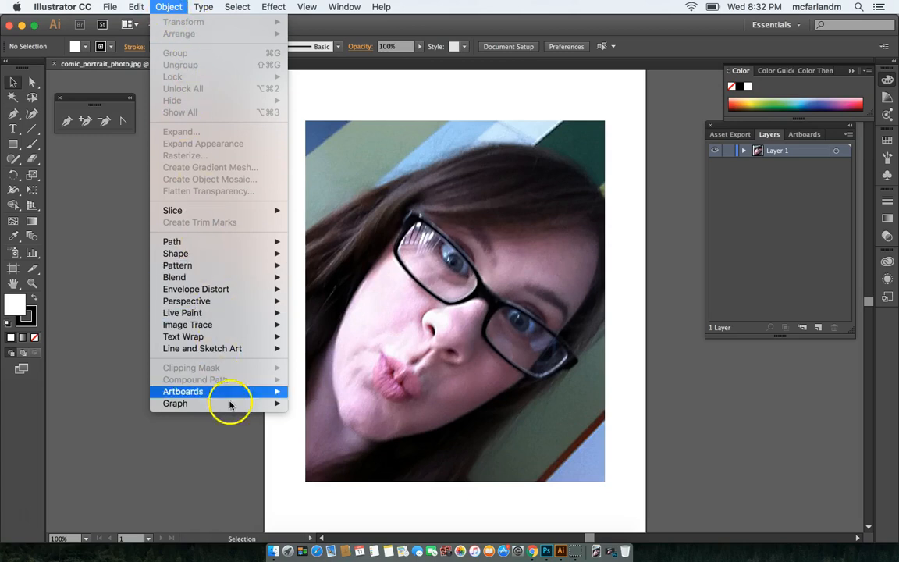
mouse_move(280, 390)
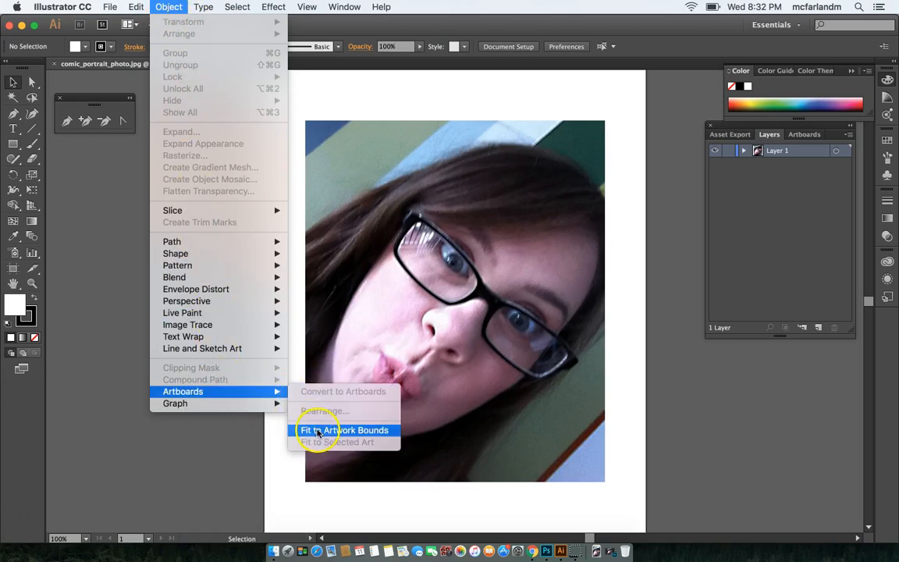
click(315, 429)
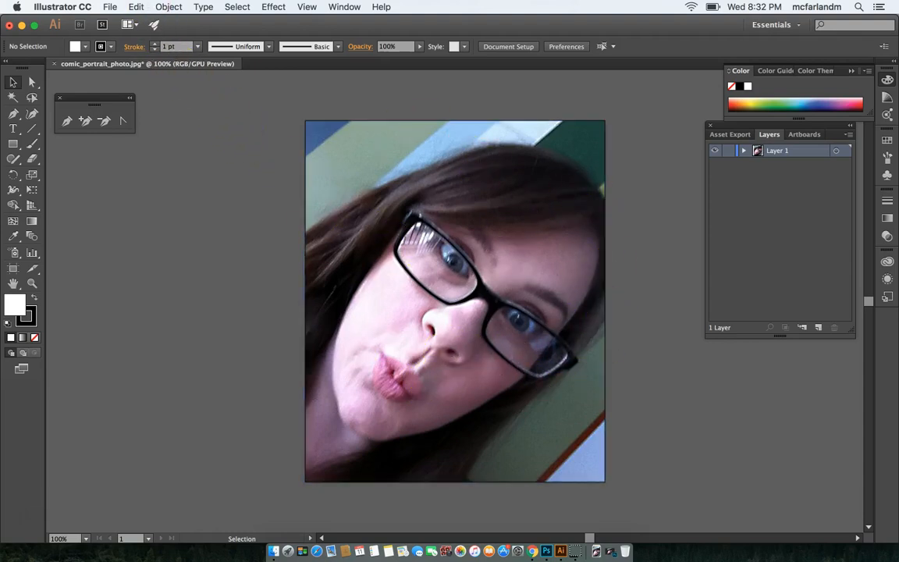
Save the document to the Desktop as comic_portrait_drawing.ai in Adobe Illustrator format, with the Illustrator CC version and default options
click(111, 7)
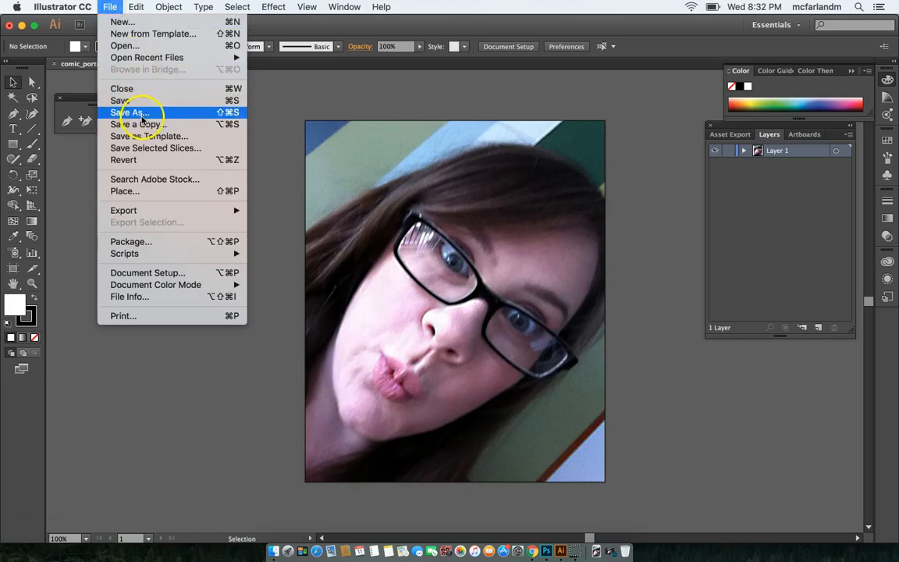
click(142, 114)
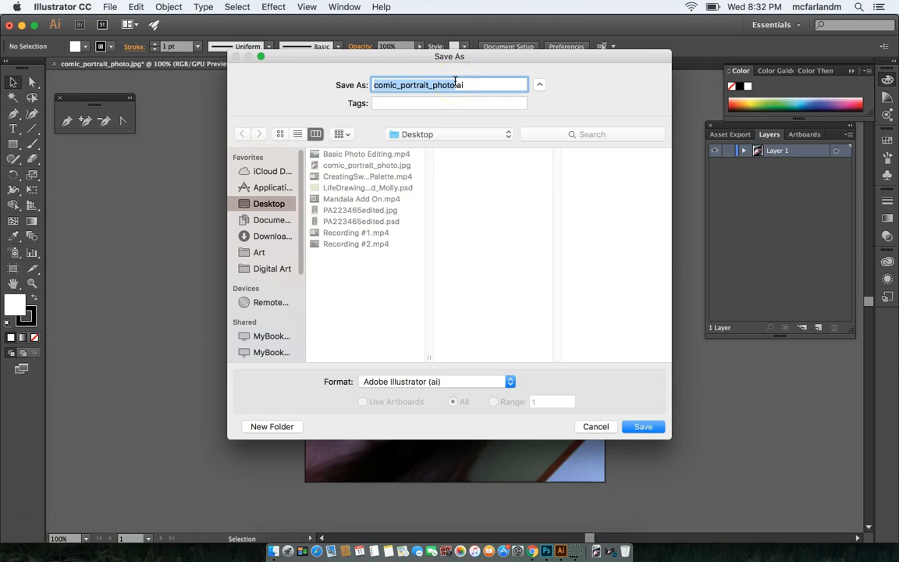
key(Left)
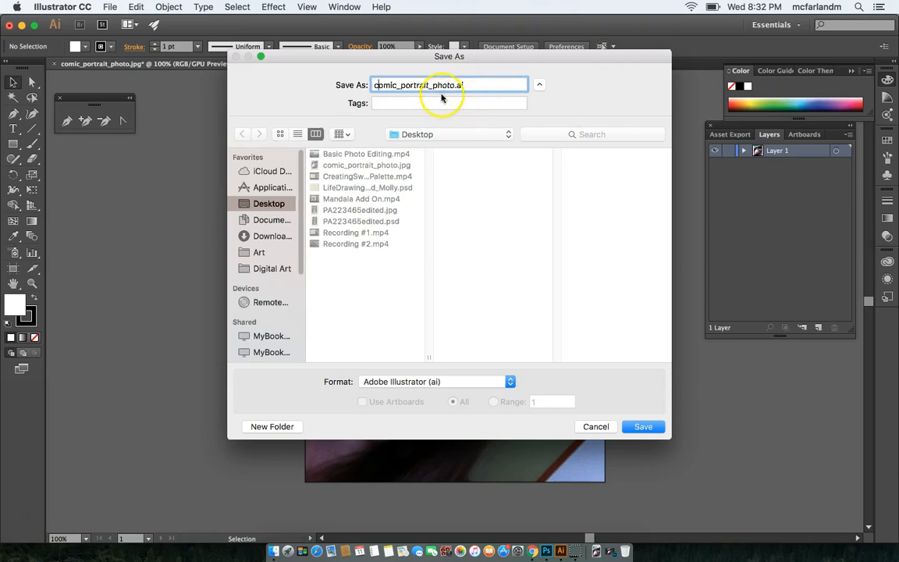
triple_click(442, 86)
click(442, 86)
triple_click(441, 86)
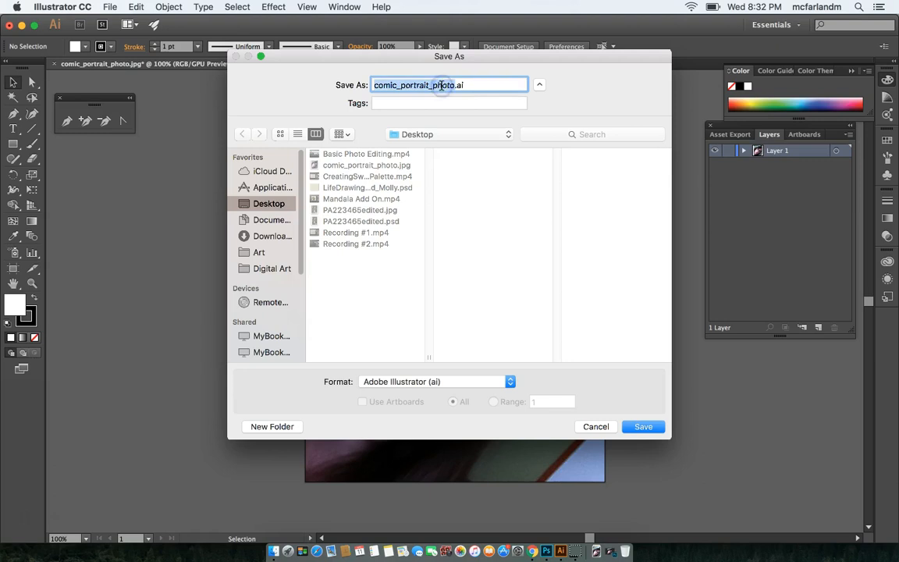
click(442, 86)
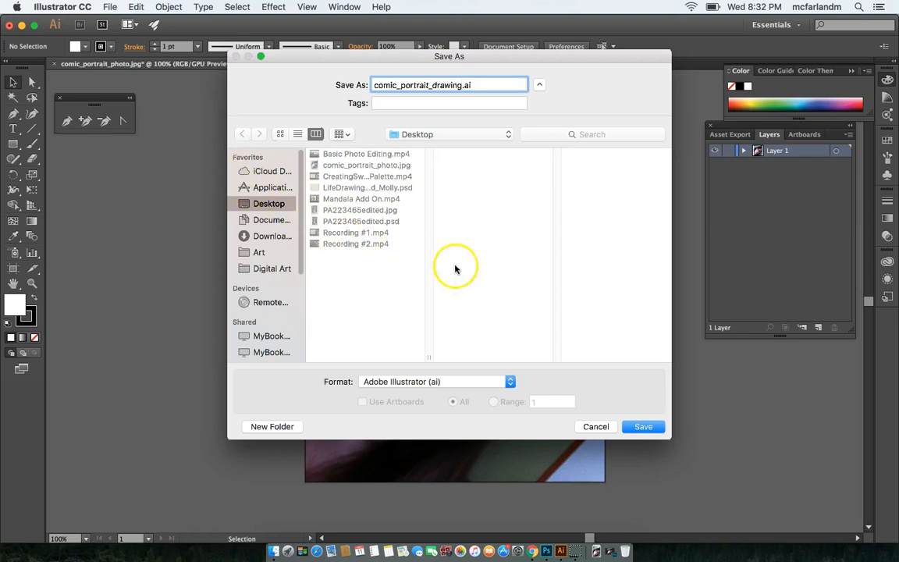
click(643, 427)
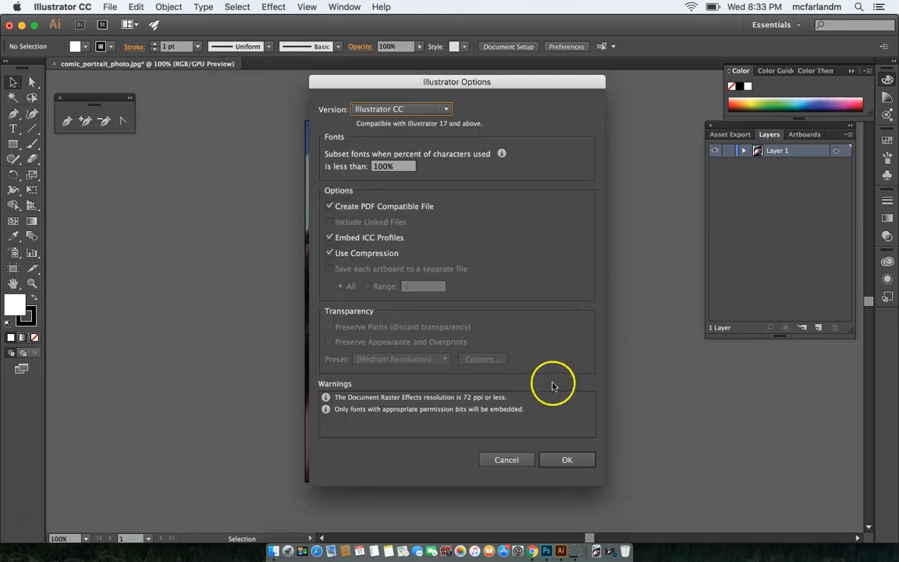
click(577, 462)
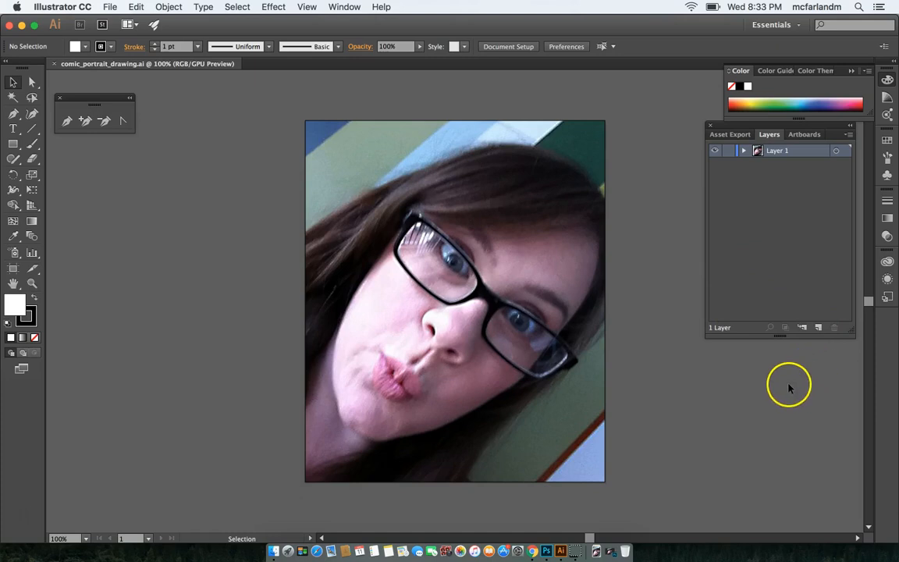
Lock the photo's Layer 1 and add a new layer named drawing above it
click(819, 328)
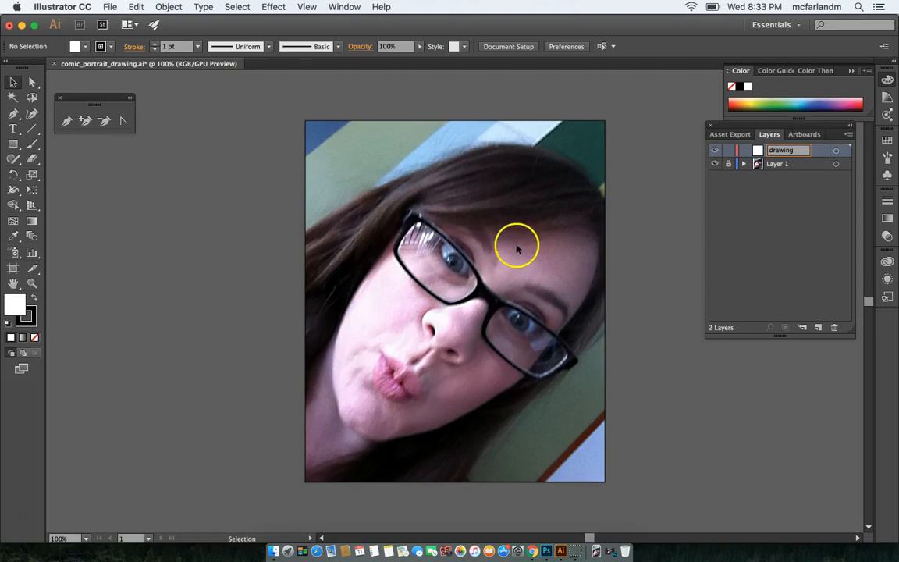
click(741, 232)
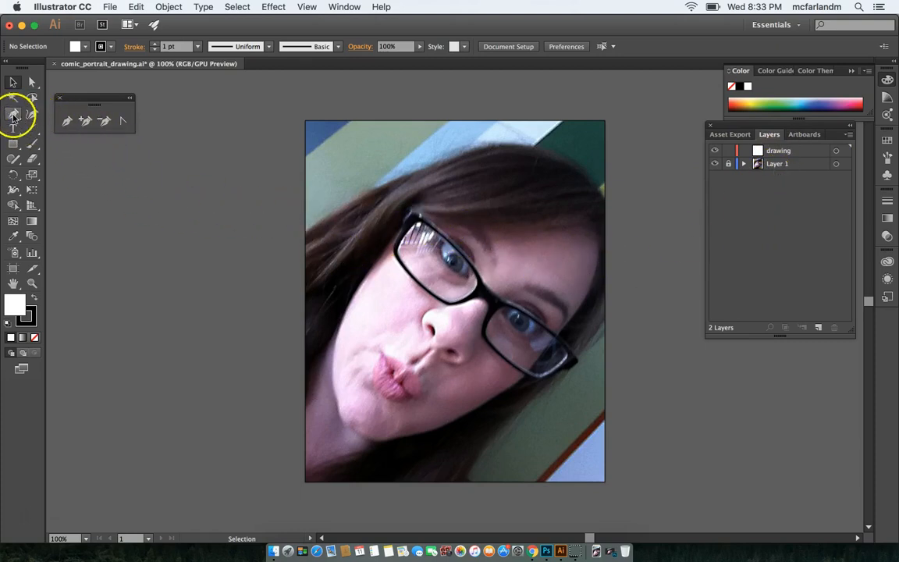
Set the fill to None while trying a Pen path along the cheek beside the hair, and delete that path
click(14, 115)
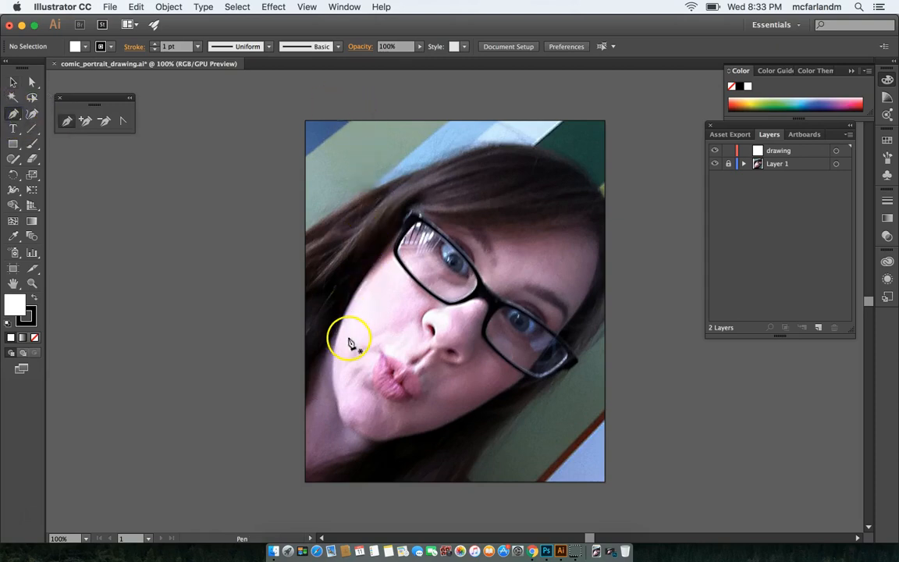
drag(333, 359, 400, 232)
click(399, 230)
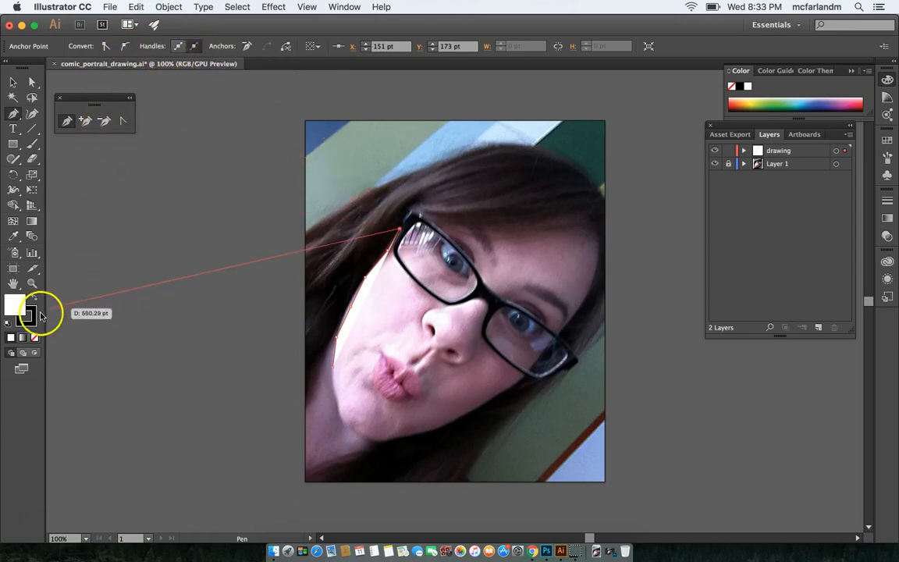
click(34, 337)
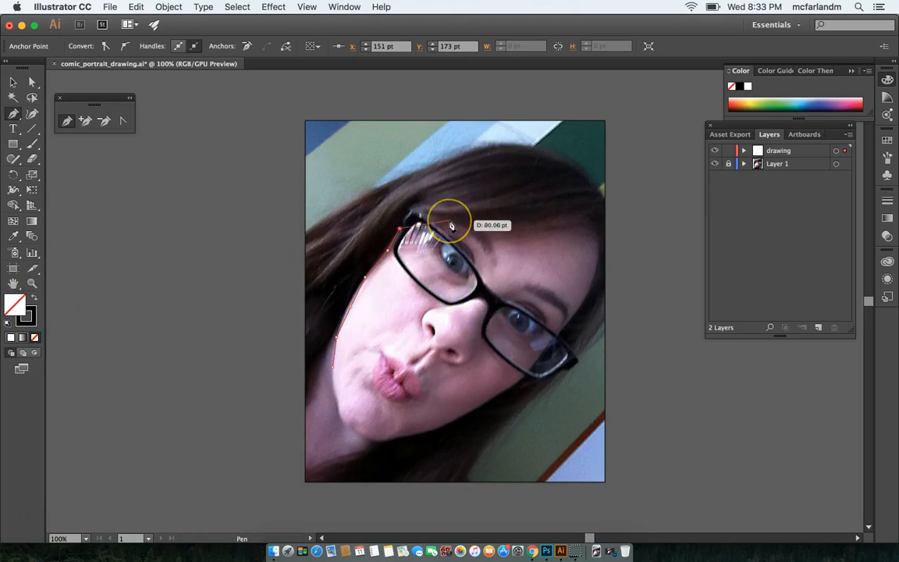
key(Delete)
key(Delete)
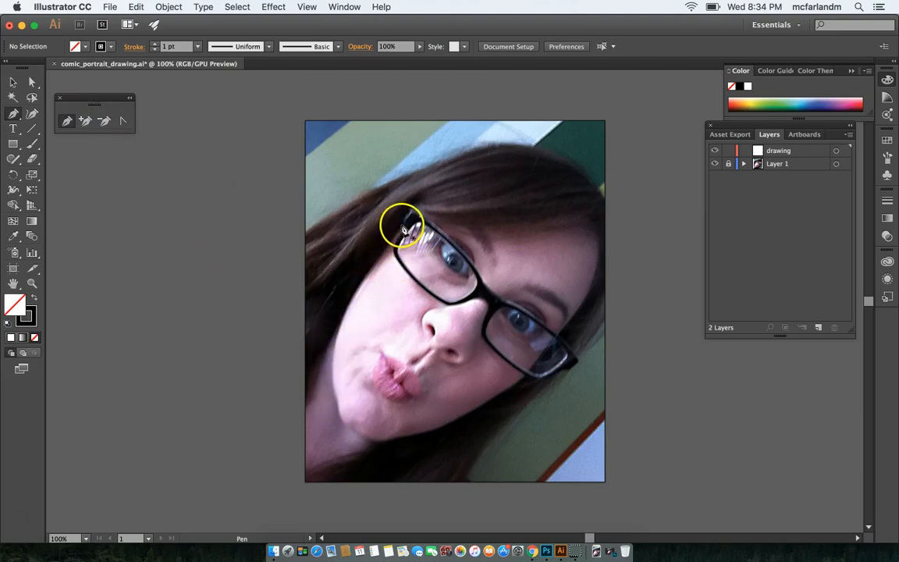
Trace the face outline with the Pen tool from the glasses' upper outer corner down the cheek and around the chin to the jaw
drag(400, 226, 341, 337)
drag(338, 389, 336, 403)
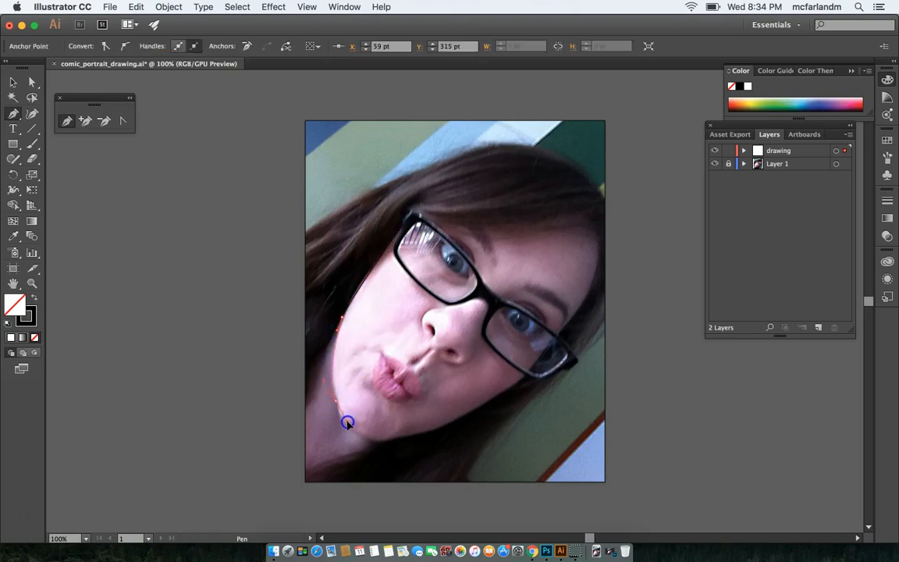
drag(346, 425, 464, 420)
click(464, 415)
drag(510, 387, 490, 351)
key(ctrl+z)
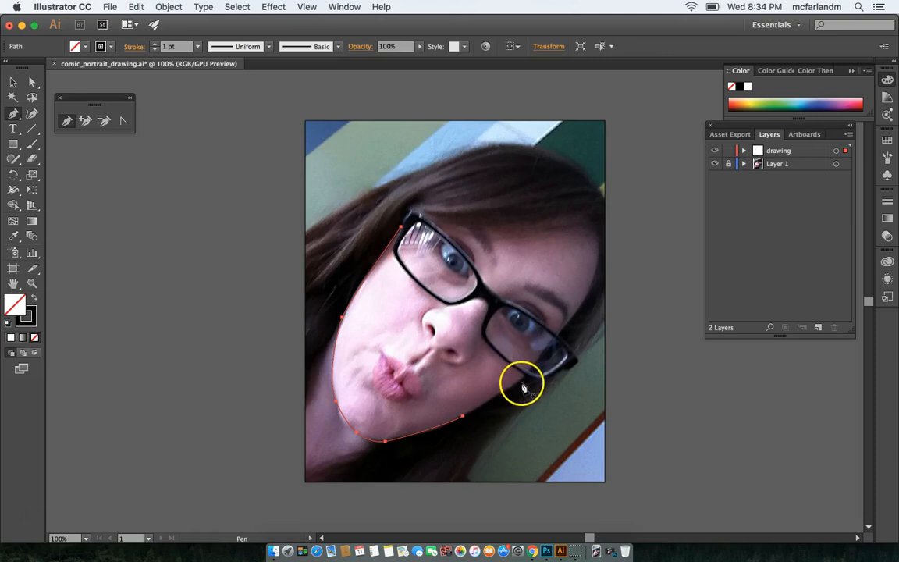
drag(525, 379, 468, 367)
super+click(468, 366)
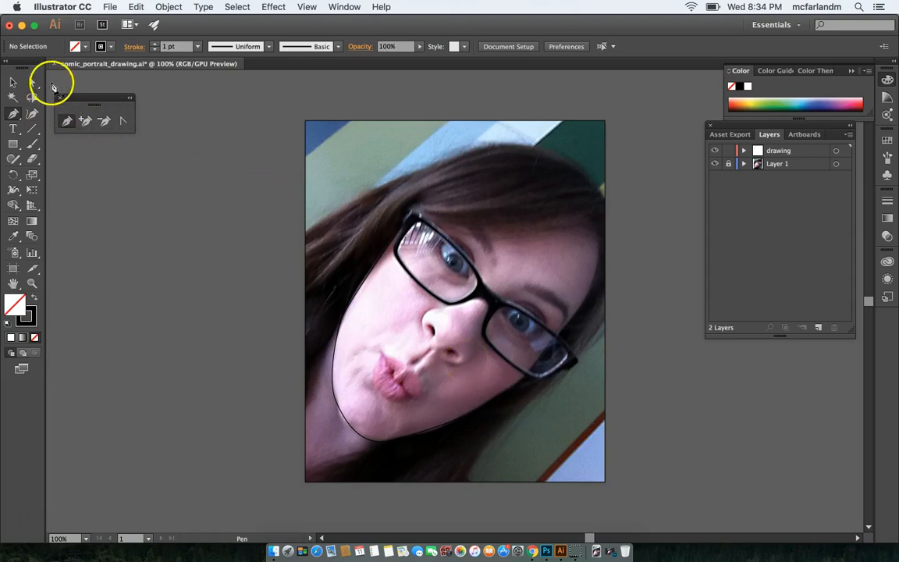
Extend the Pen outline from its open jaw endpoint up to the lower rim of the glasses, and remove the whole path
click(13, 113)
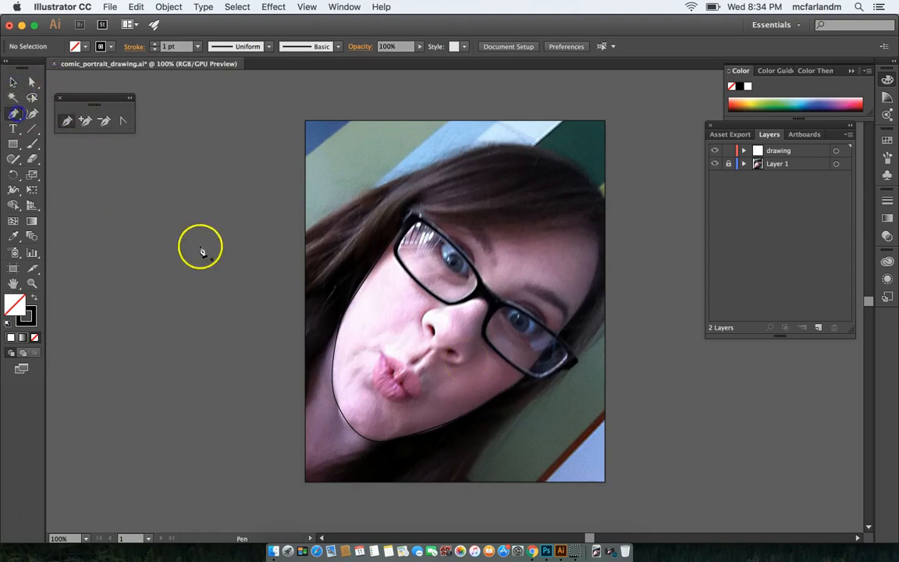
click(462, 419)
drag(463, 419, 524, 385)
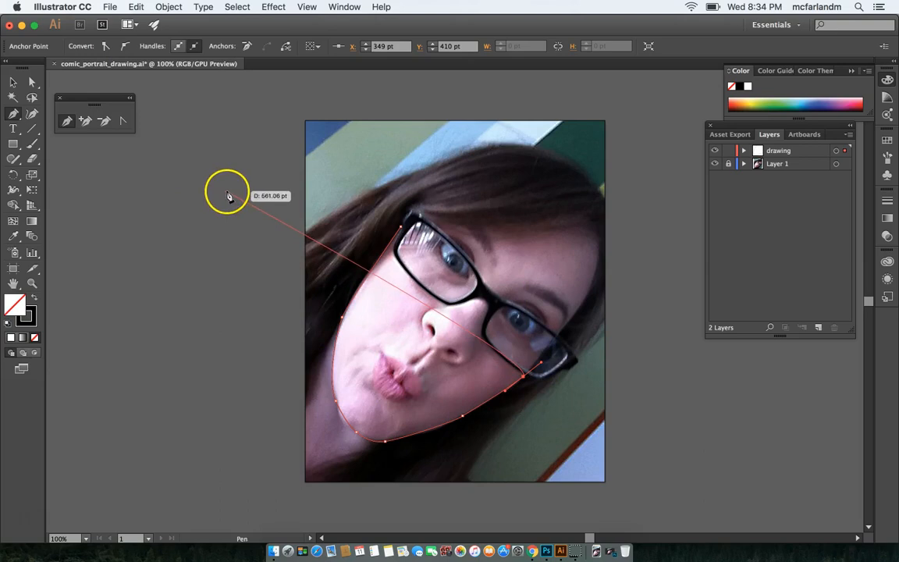
click(64, 120)
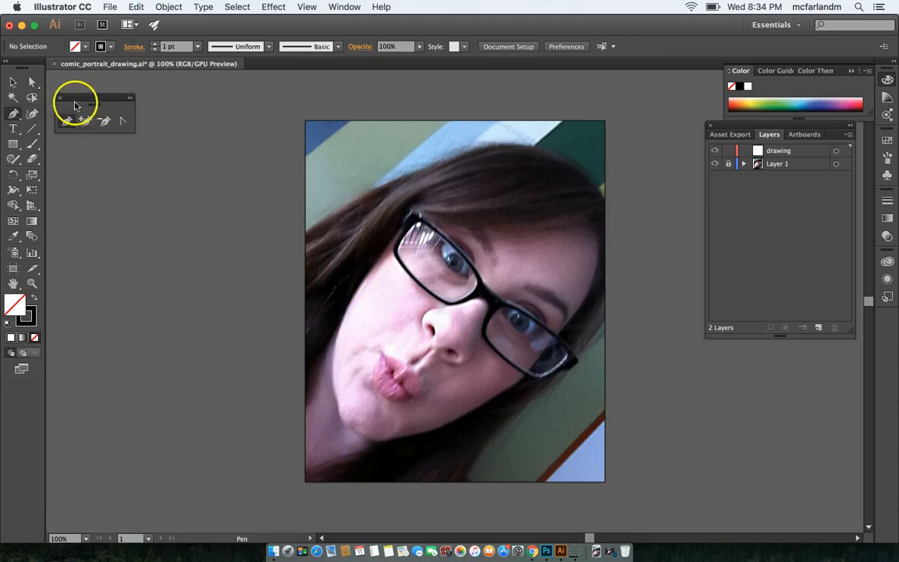
Close the floating Pen tools panel and select the Pencil tool, dismissing the Shaper introduction
click(61, 100)
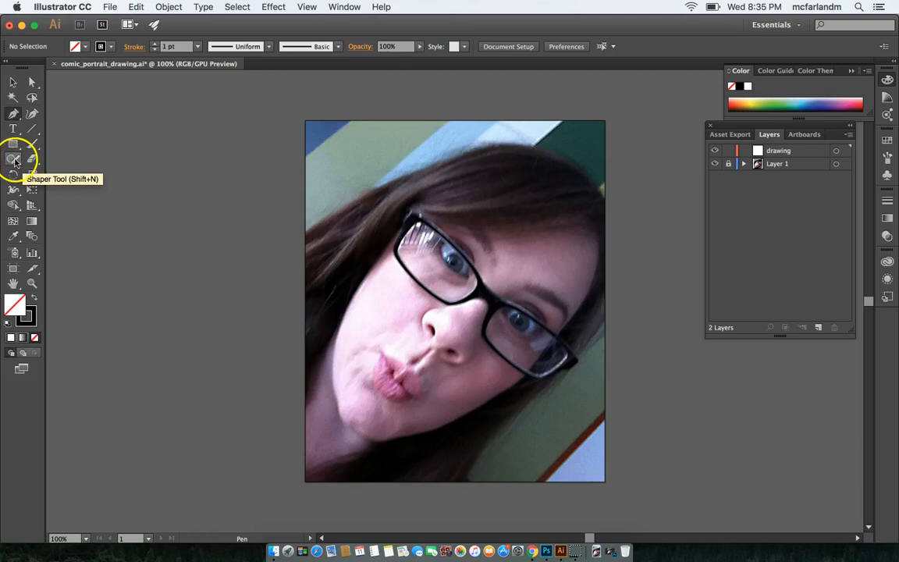
drag(17, 162, 50, 156)
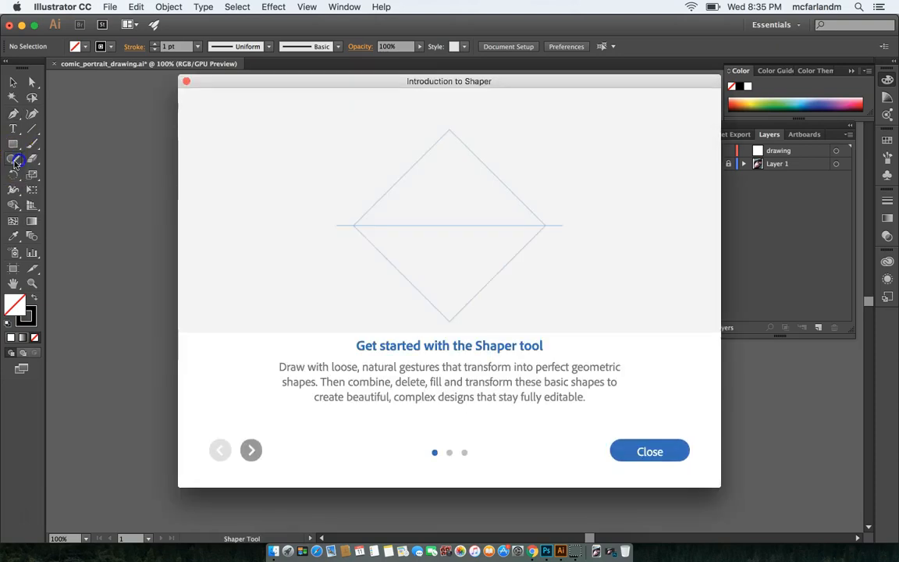
click(652, 449)
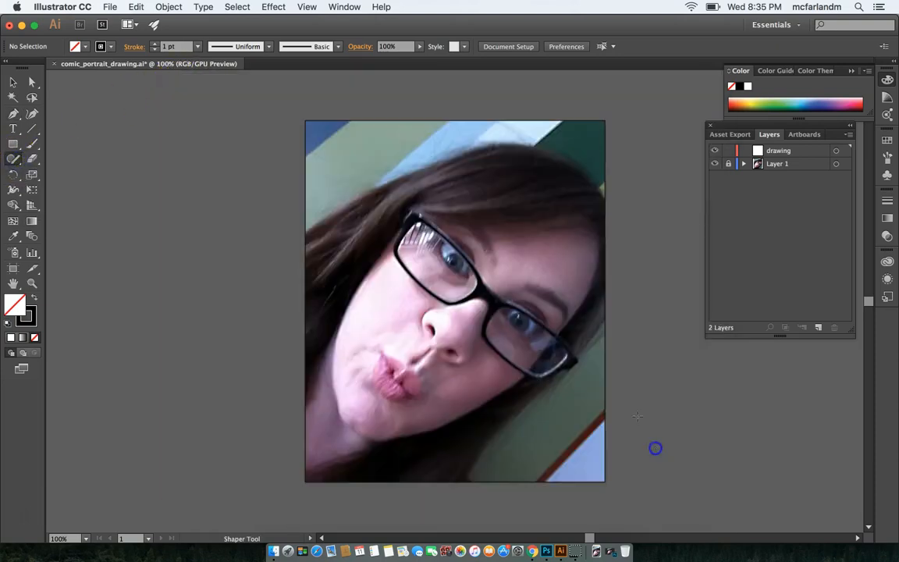
drag(16, 160, 74, 176)
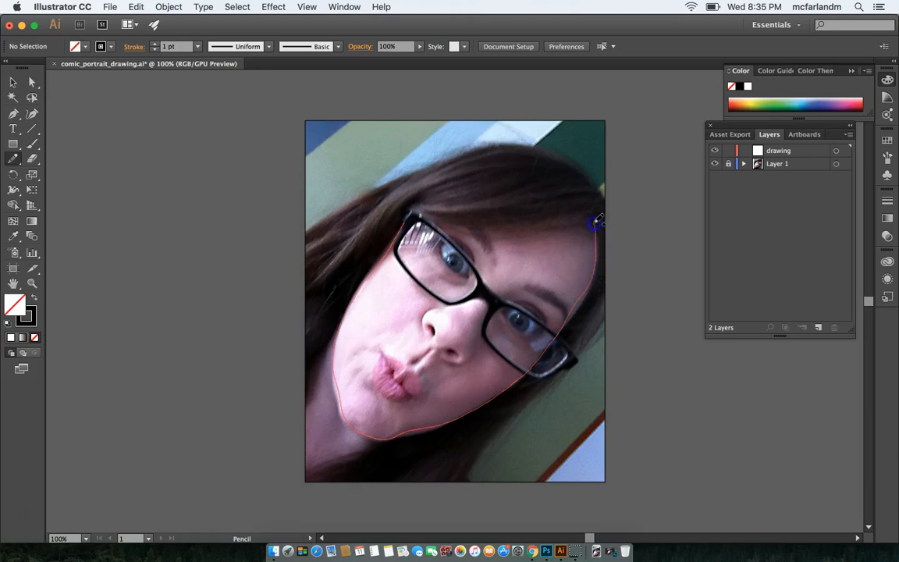
Draw the face outline with the Pencil tool from the glasses around the chin to the forehead, and redraw its temple and forehead section
drag(593, 207, 594, 209)
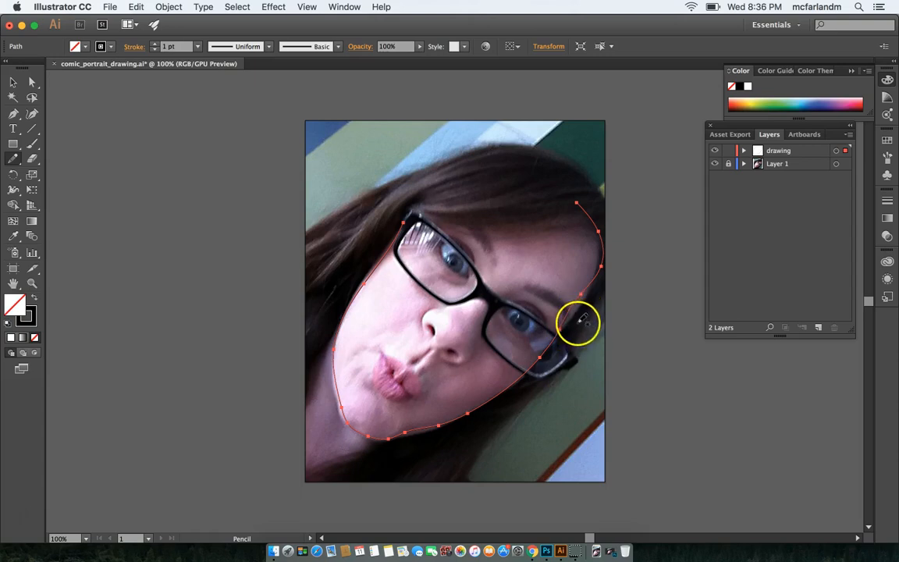
click(586, 202)
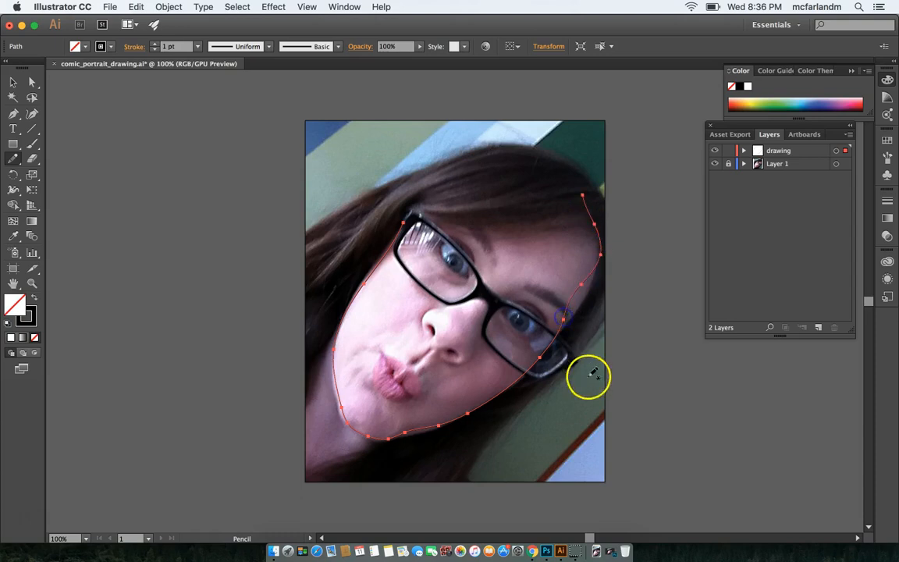
drag(591, 242, 581, 206)
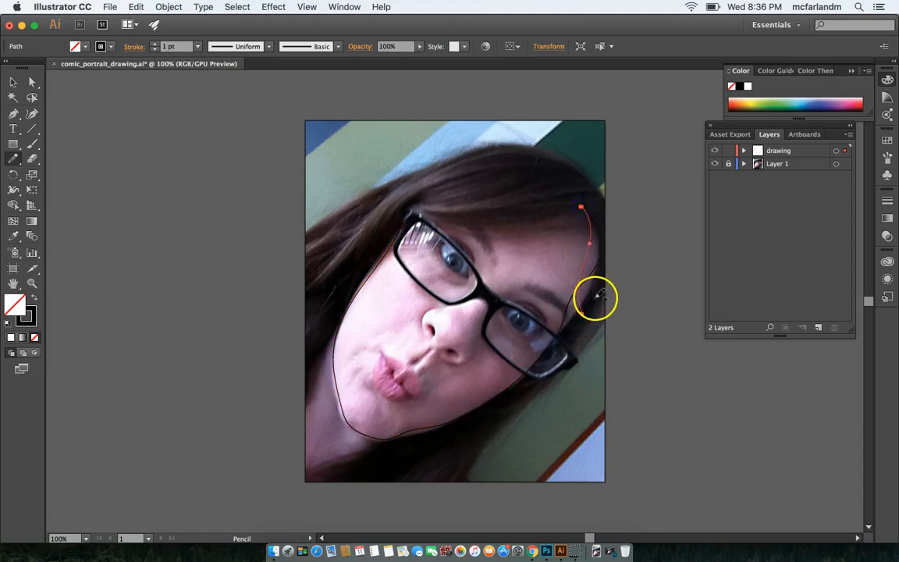
key(super+shift+a)
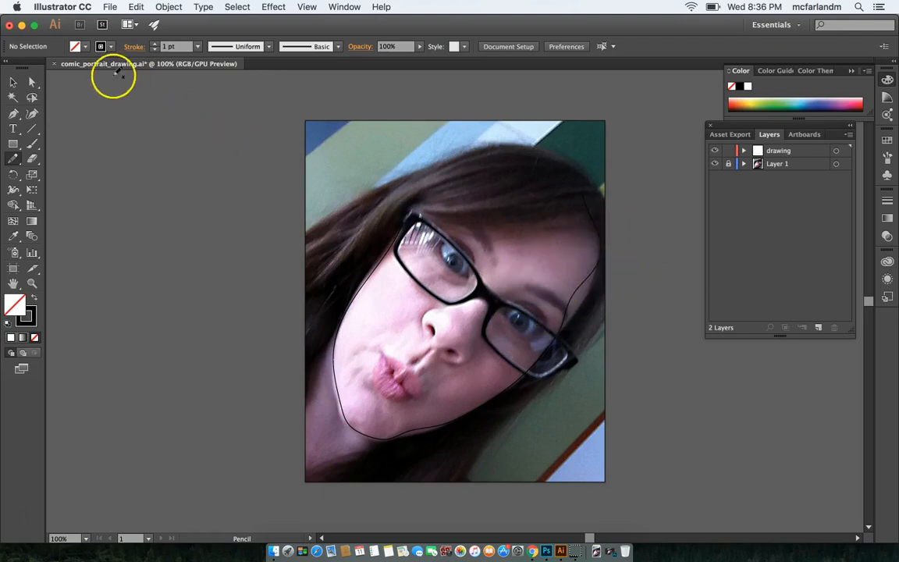
Smooth the outline beside the temple by moving its anchor points to X 414 pt, Y 334 pt and X 452 pt, Y 282 pt
click(31, 81)
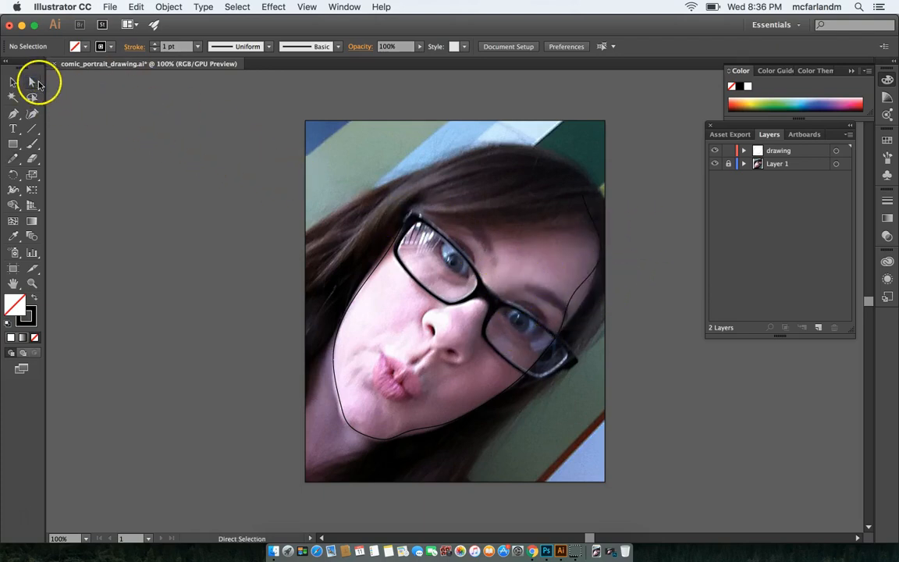
click(573, 295)
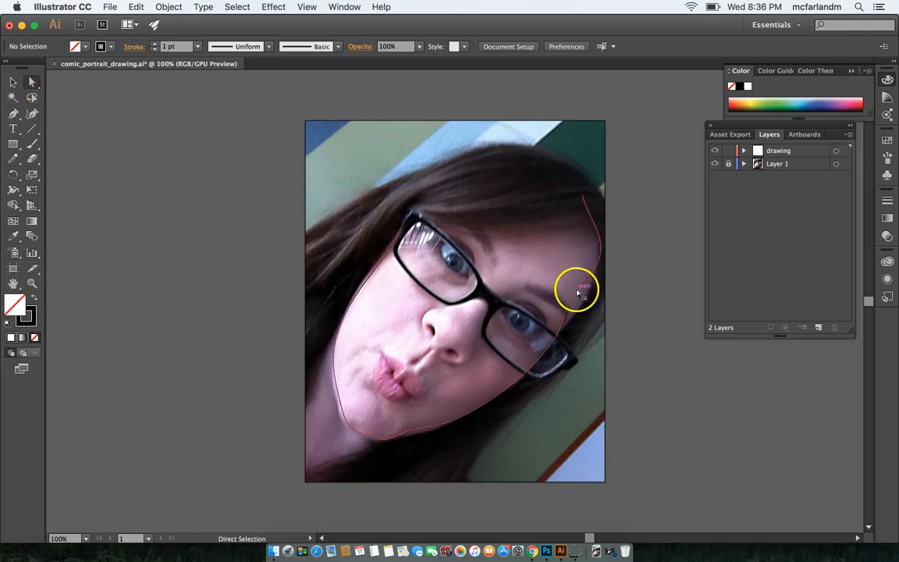
click(577, 293)
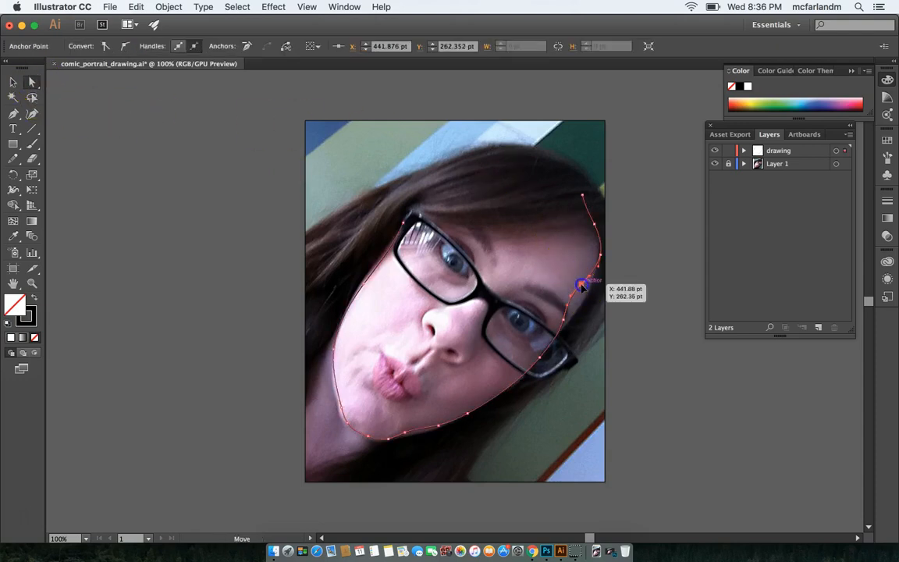
drag(581, 285, 564, 328)
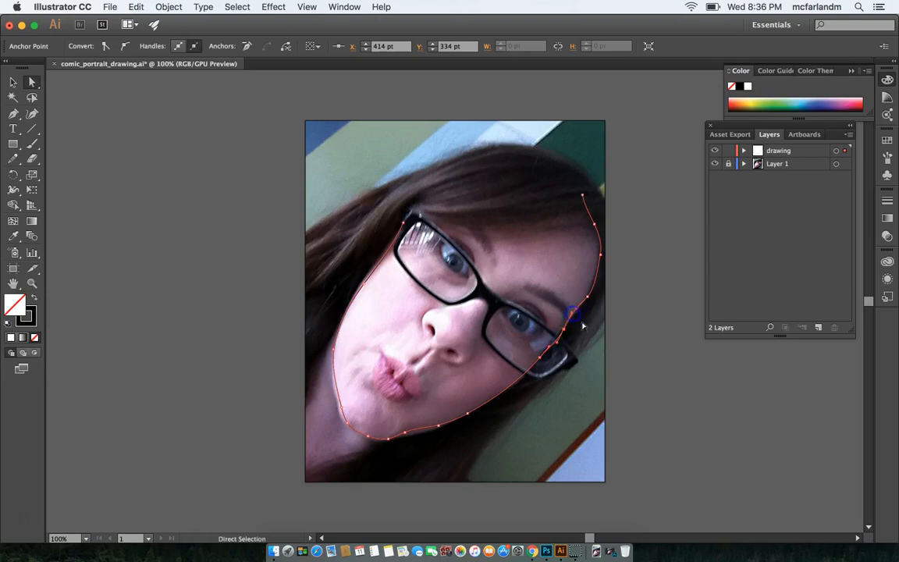
drag(584, 310, 596, 280)
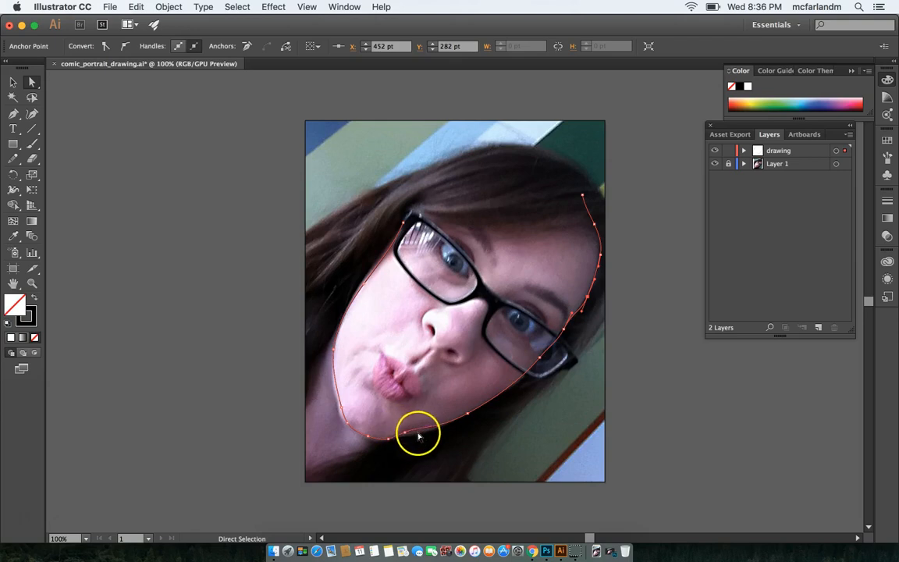
Move the outline's anchor under the chin to about X 159 pt, Y 510.7 pt, and the upper cheek anchor to X 92.5 pt, Y 255.5 pt
drag(407, 434, 436, 434)
drag(404, 437, 405, 439)
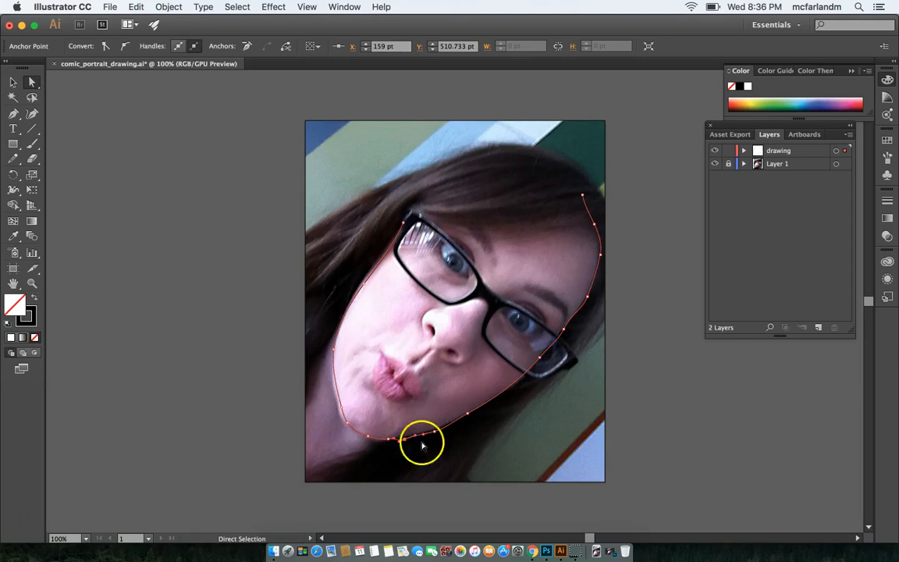
key(super+equal)
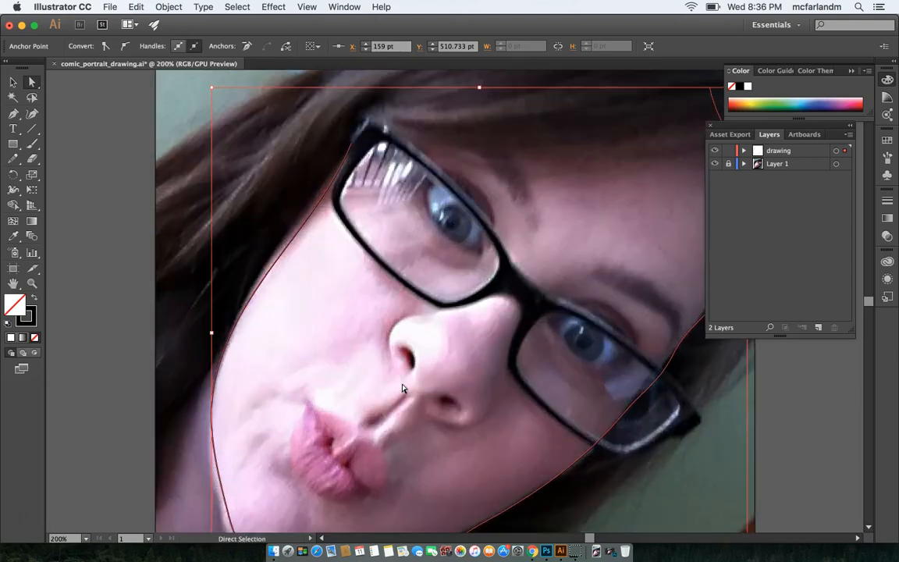
drag(347, 353, 359, 319)
click(283, 232)
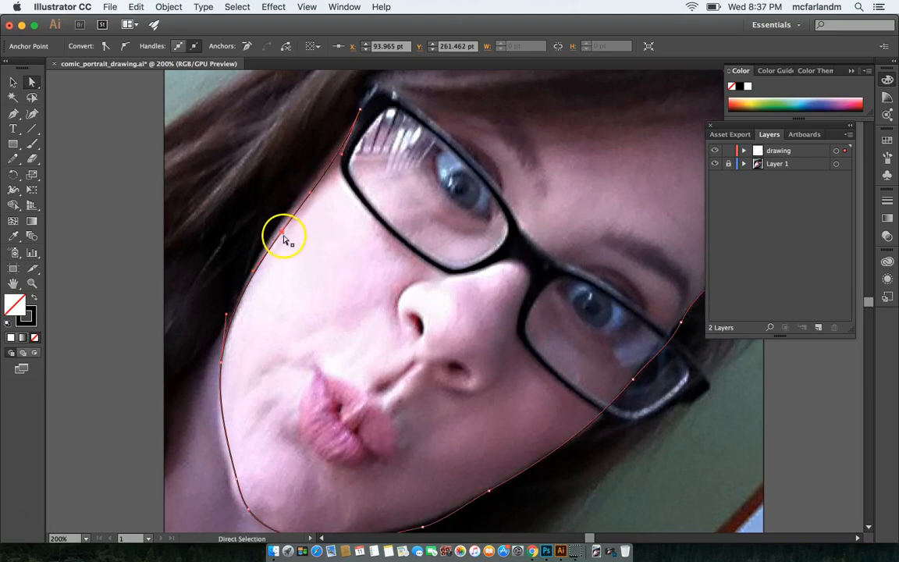
click(280, 232)
mouse_move(278, 229)
mouse_down()
mouse_move(307, 177)
mouse_move(288, 232)
mouse_move(281, 225)
mouse_up()
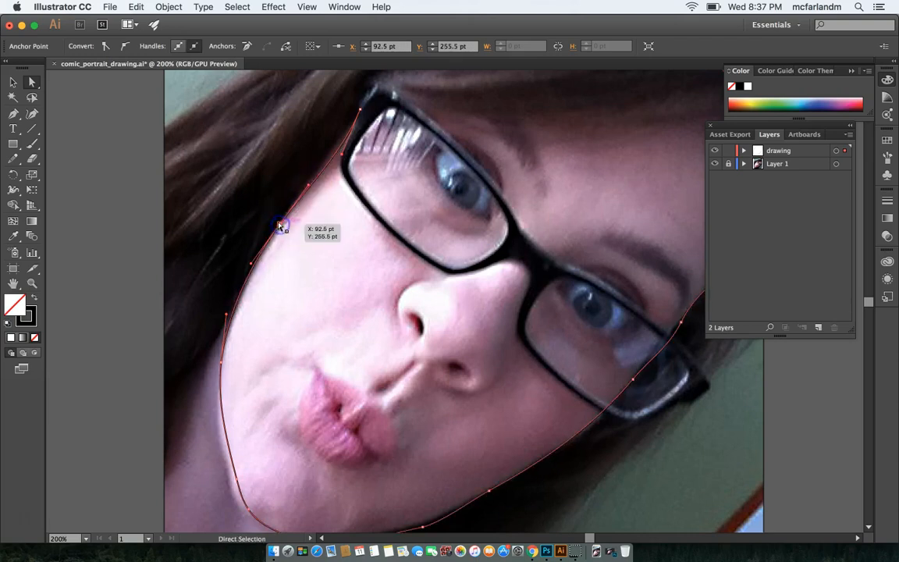
Shift the jaw anchor outward to the face edge and move the anchor beside the chin to X 211 pt, Y 492 pt
scroll(275, 406, down, 5)
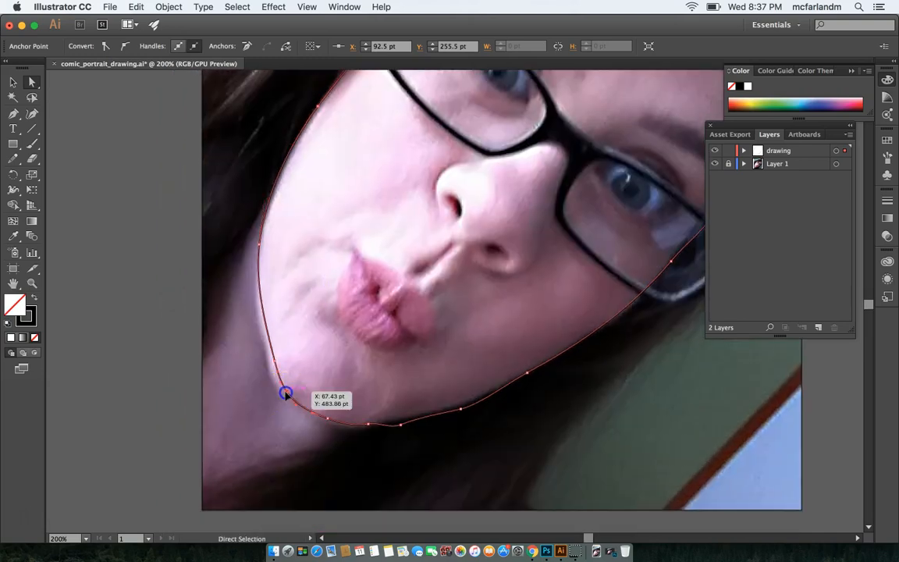
click(281, 396)
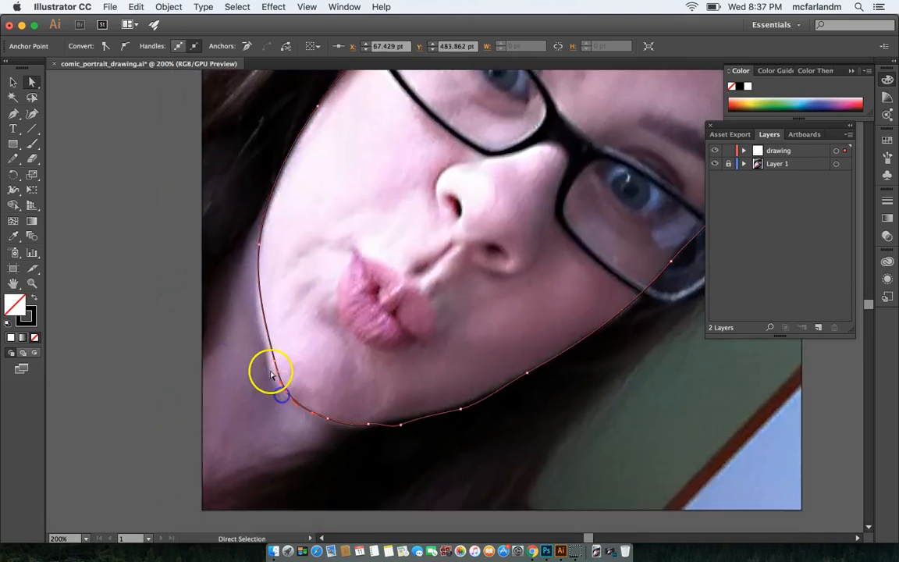
drag(274, 362, 269, 363)
click(291, 394)
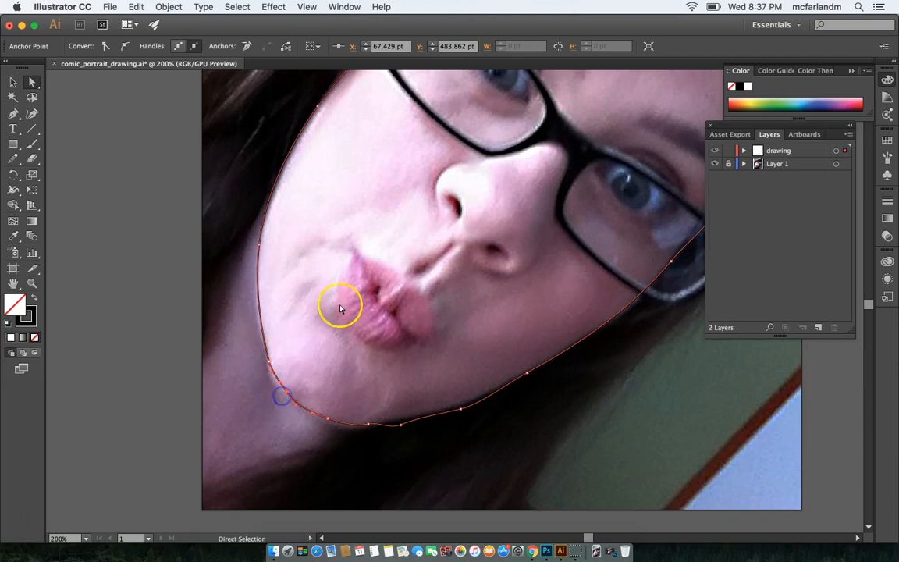
drag(400, 425, 466, 401)
click(526, 374)
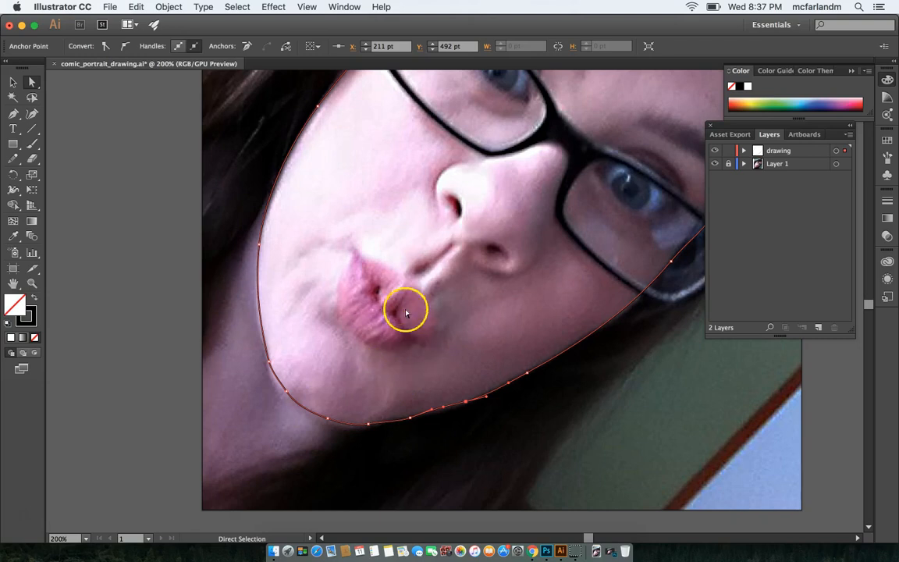
click(404, 307)
key(super+0)
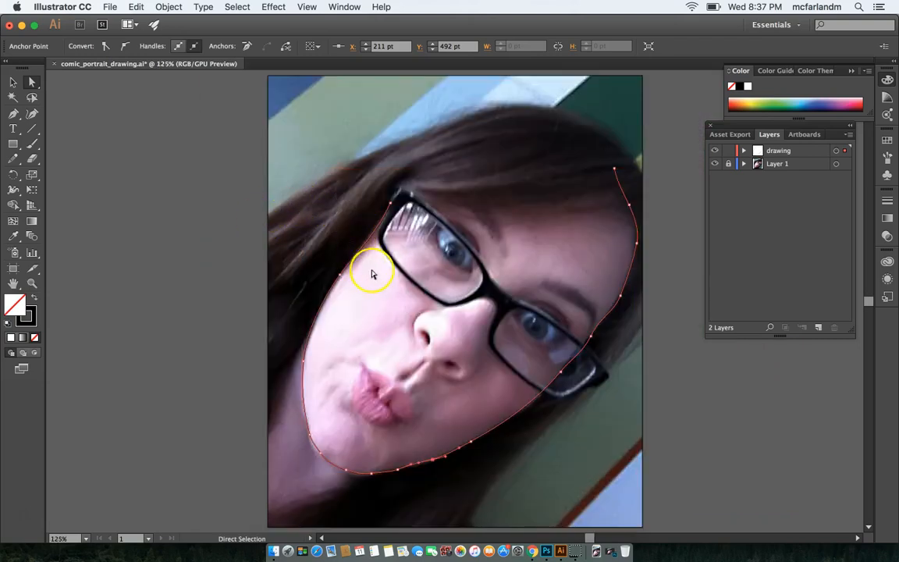
Draw a circle about 12.86 pt wide over the pupil behind the upper glasses lens, with a black fill and no stroke
key(super+equal)
key(super+equal)
key(super+equal)
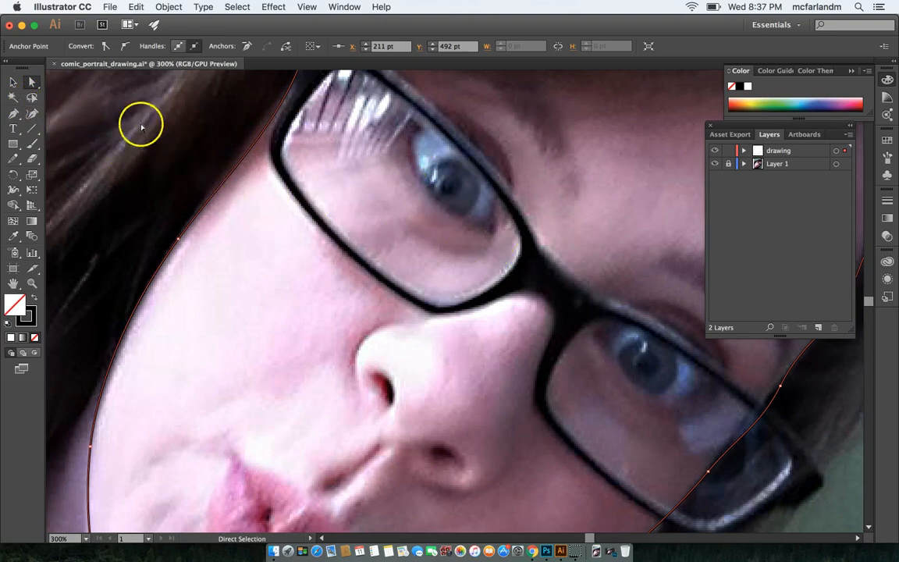
click(15, 147)
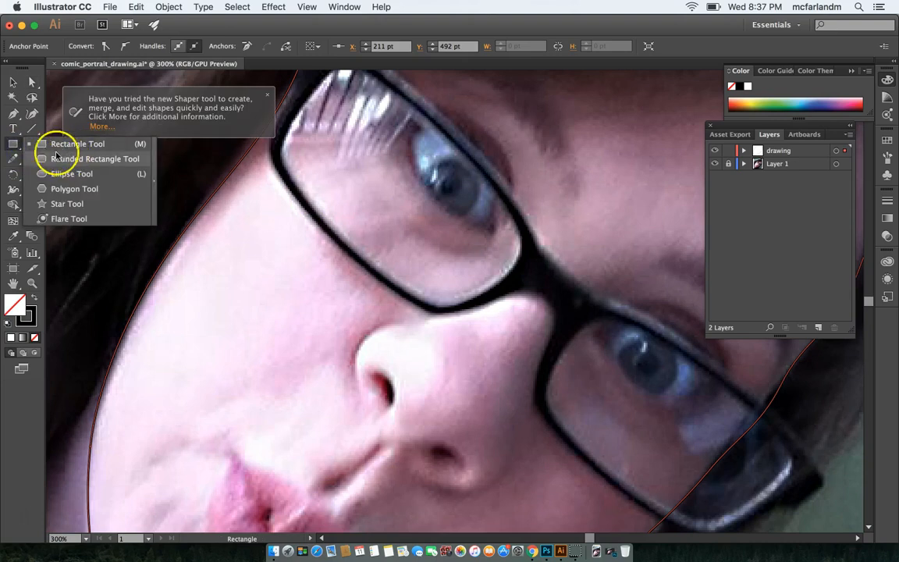
drag(21, 150, 16, 148)
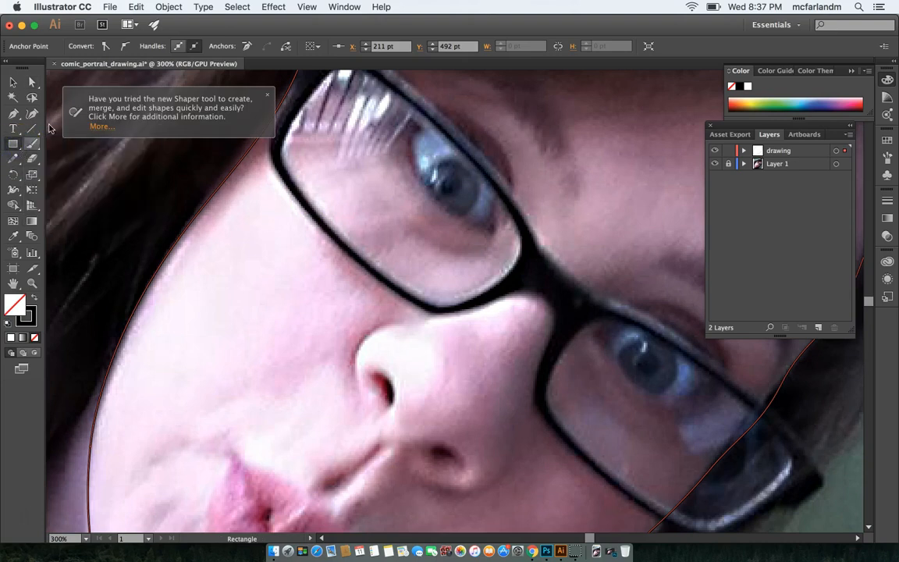
click(18, 150)
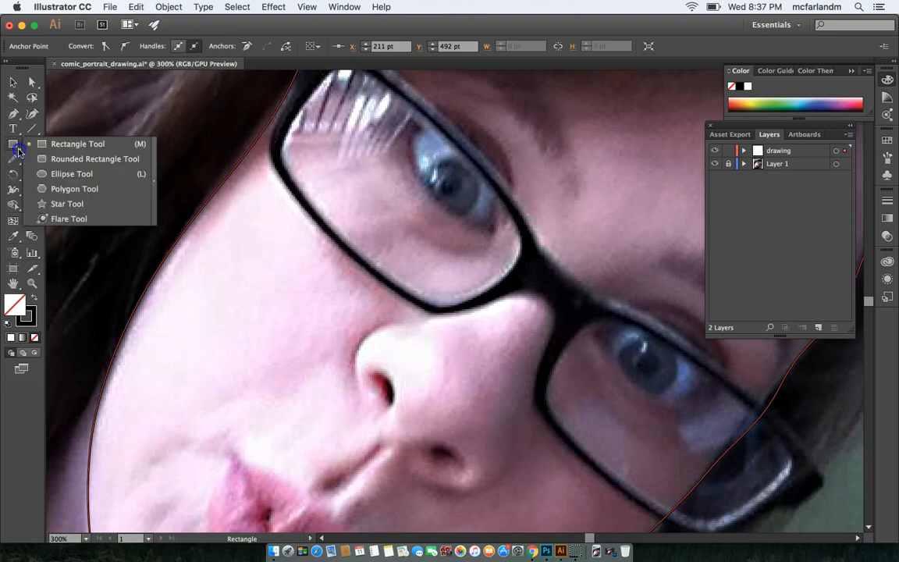
drag(25, 151, 92, 166)
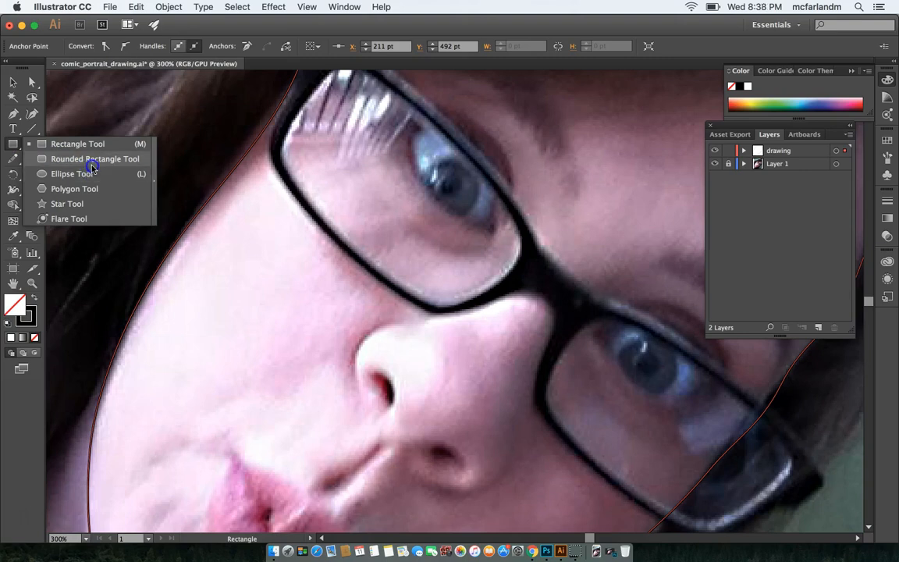
drag(92, 166, 95, 175)
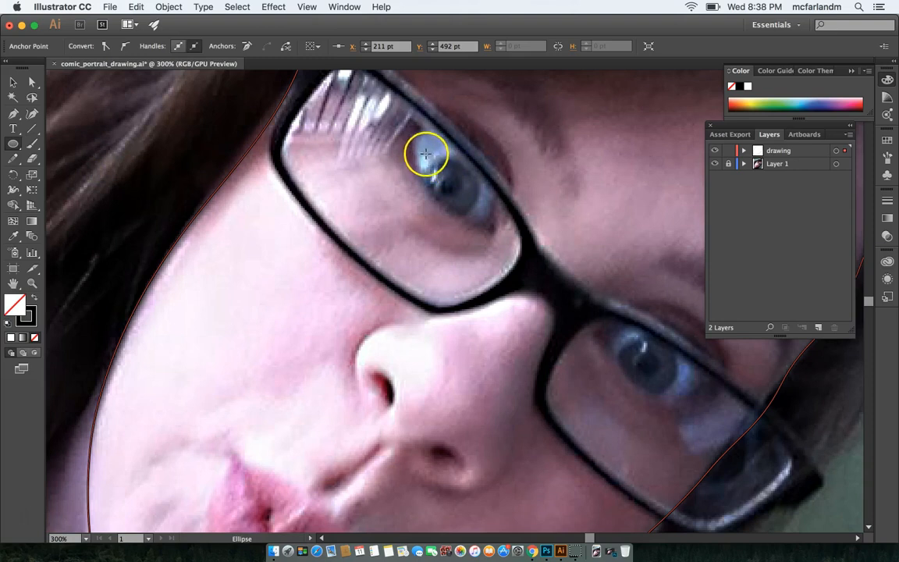
drag(344, 160, 336, 190)
click(13, 81)
drag(345, 157, 454, 190)
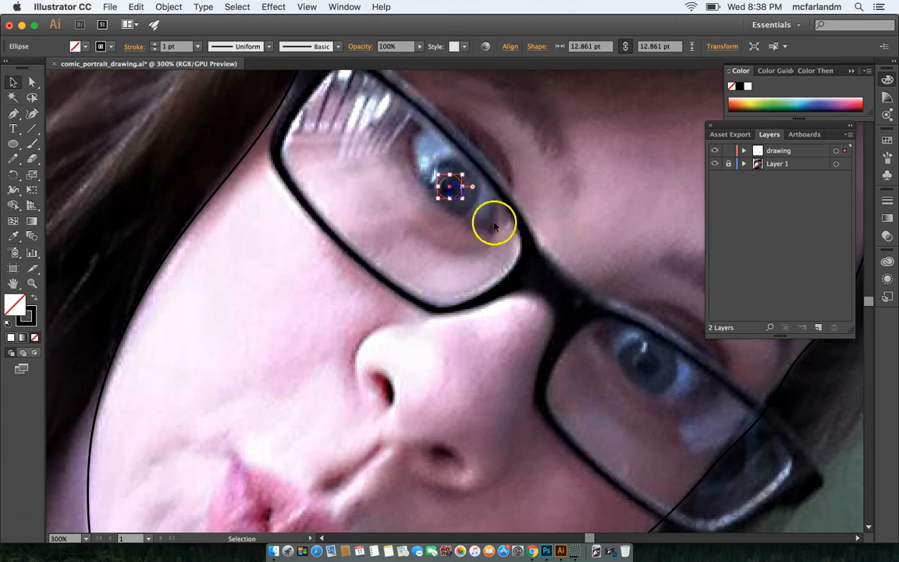
click(35, 298)
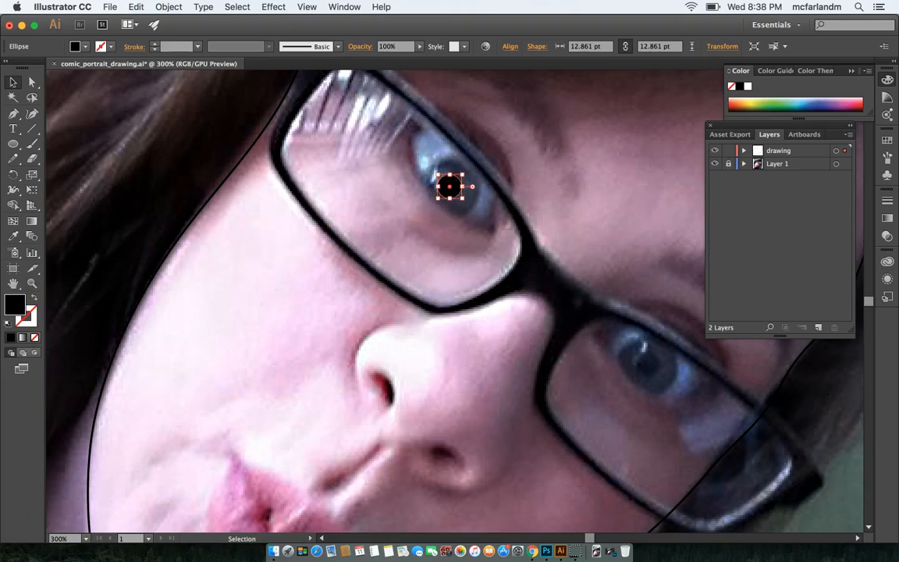
Copy and paste the black pupil circle, place the copy on the other eye's pupil, and deselect it
click(136, 7)
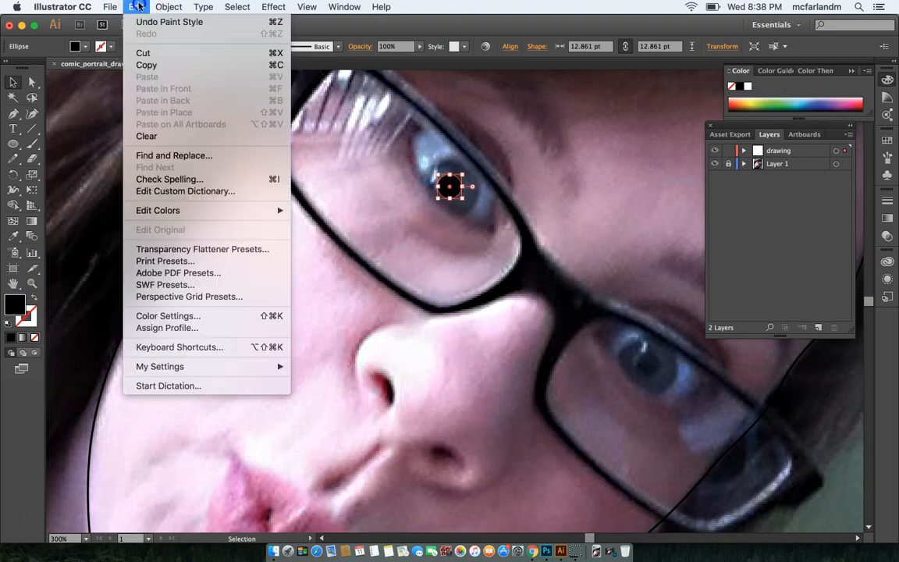
click(150, 63)
click(136, 7)
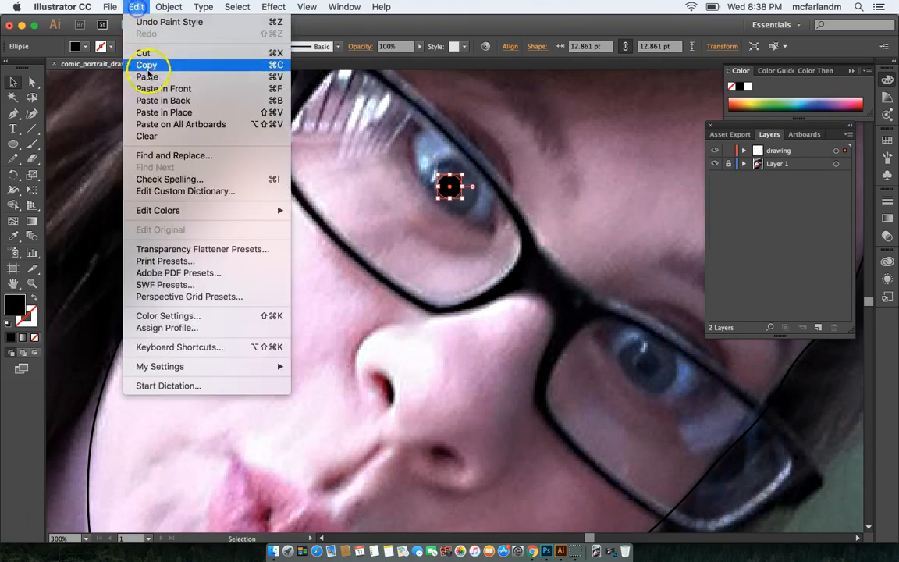
click(195, 76)
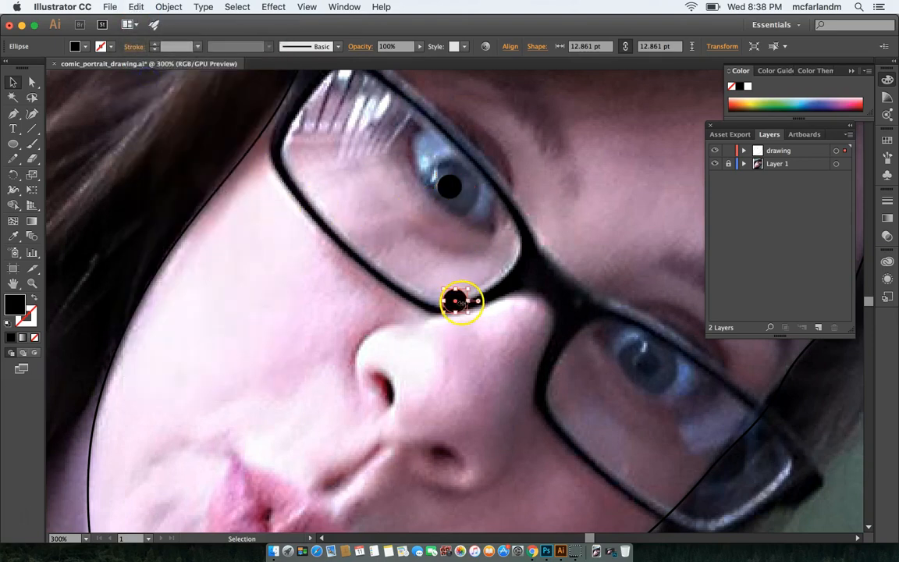
drag(457, 296, 477, 286)
key(ctrl+z)
drag(461, 301, 472, 307)
drag(629, 330, 652, 367)
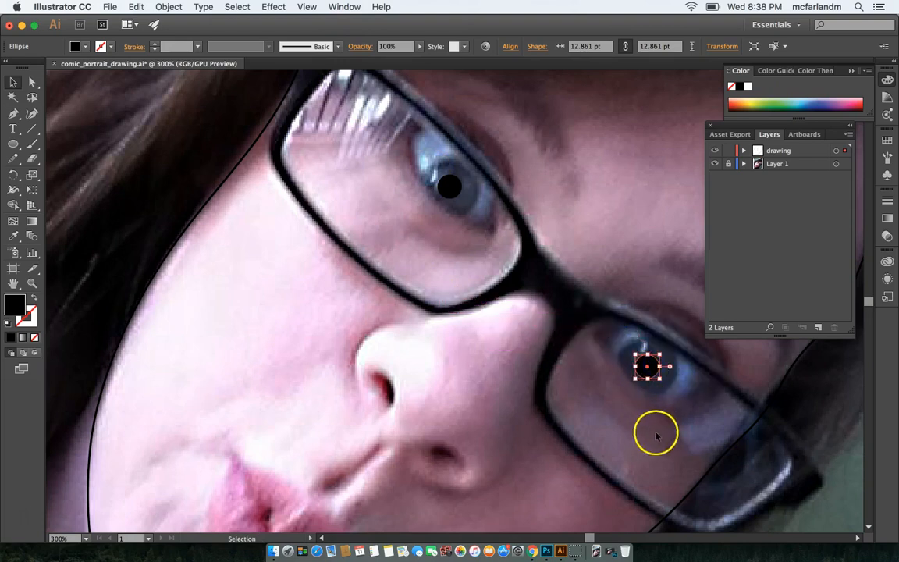
click(596, 395)
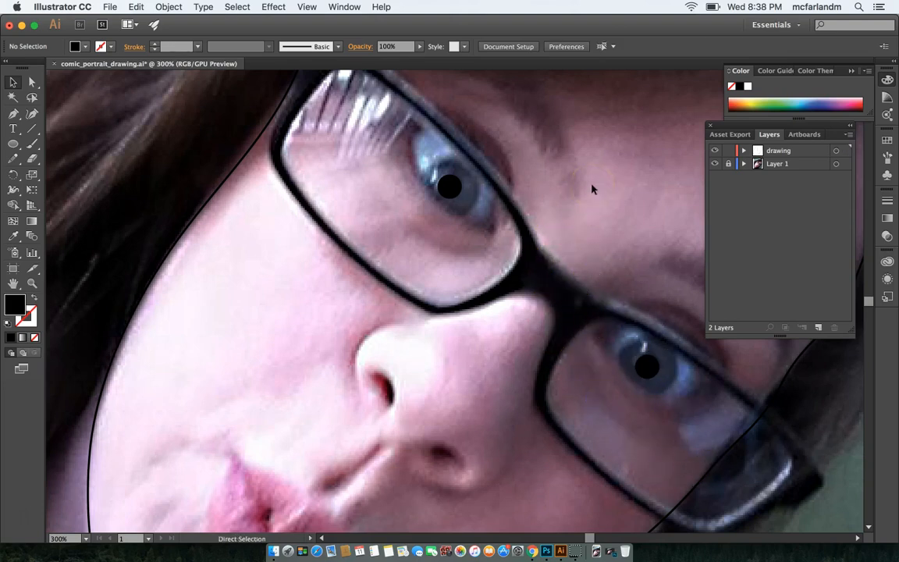
Draw the outer hair contour, the bangs and the loose strands beside the face with the Pencil tool
key(super+0)
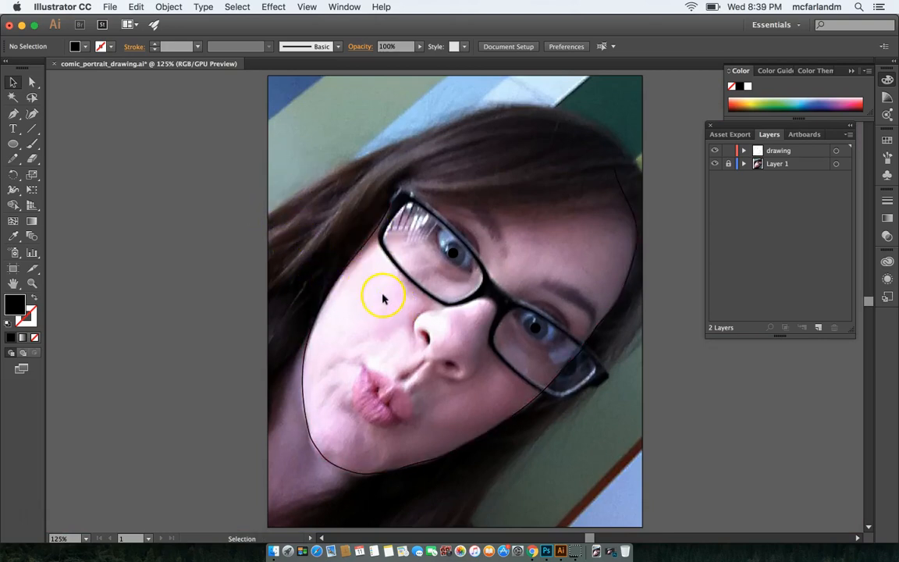
key(n)
mouse_move(379, 176)
mouse_down()
mouse_move(607, 156)
mouse_move(563, 111)
mouse_move(258, 306)
mouse_up()
drag(256, 230, 642, 161)
Select all paths of the drawing and thicken the outlines to a 2 pt black stroke
click(11, 338)
key(z)
key(super+z)
click(29, 319)
key(super+a)
right_click(105, 176)
click(12, 339)
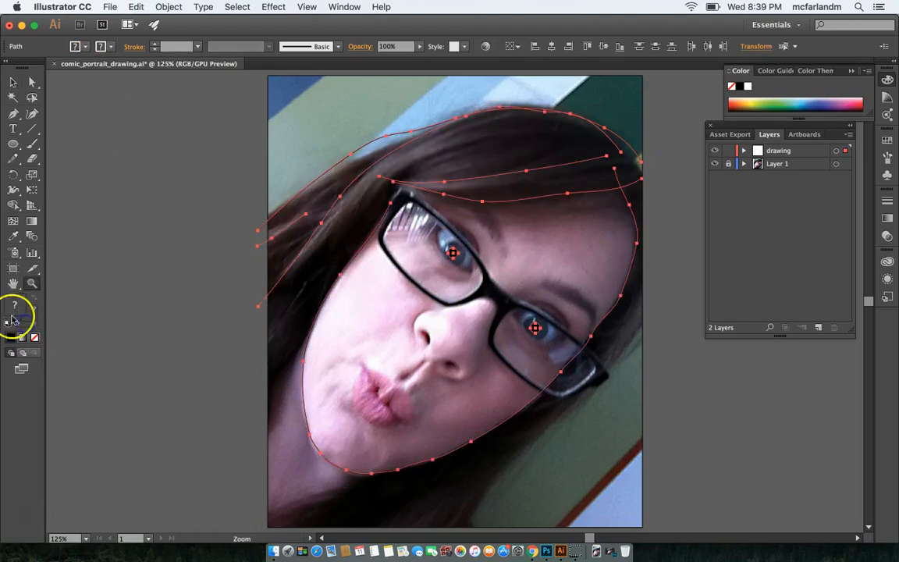
Trace the outer edge of the glasses frame with the Pencil tool, using a 2 pt black stroke and no fill
click(14, 159)
click(188, 206)
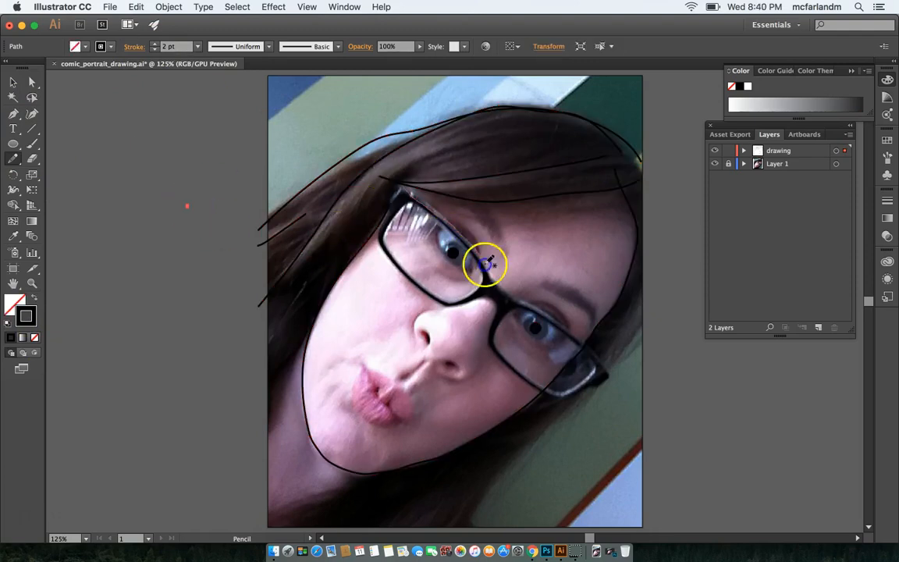
drag(377, 242, 437, 266)
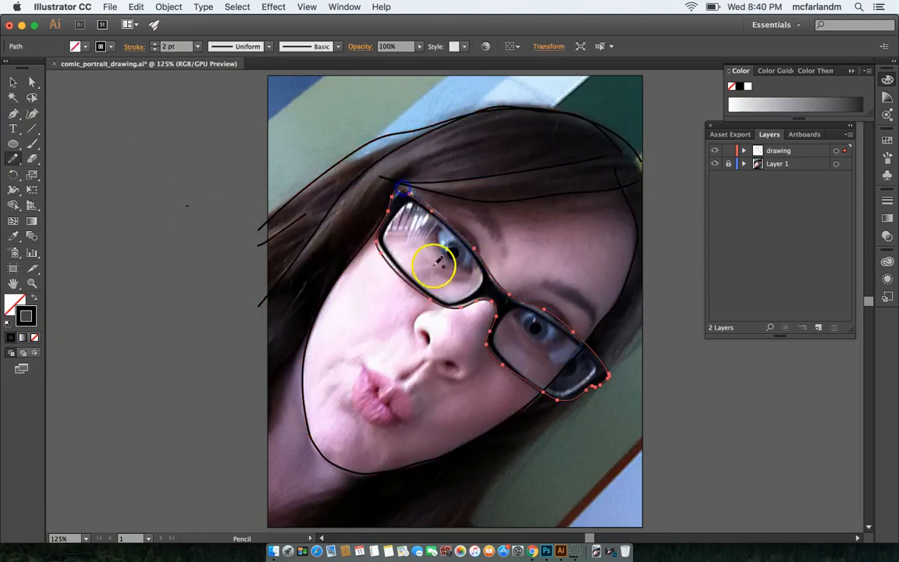
Trace the inner edges of both glasses lenses and the eye outlines with the Pencil tool
drag(401, 211, 404, 208)
mouse_move(510, 314)
mouse_down()
mouse_move(586, 375)
mouse_move(510, 314)
mouse_up()
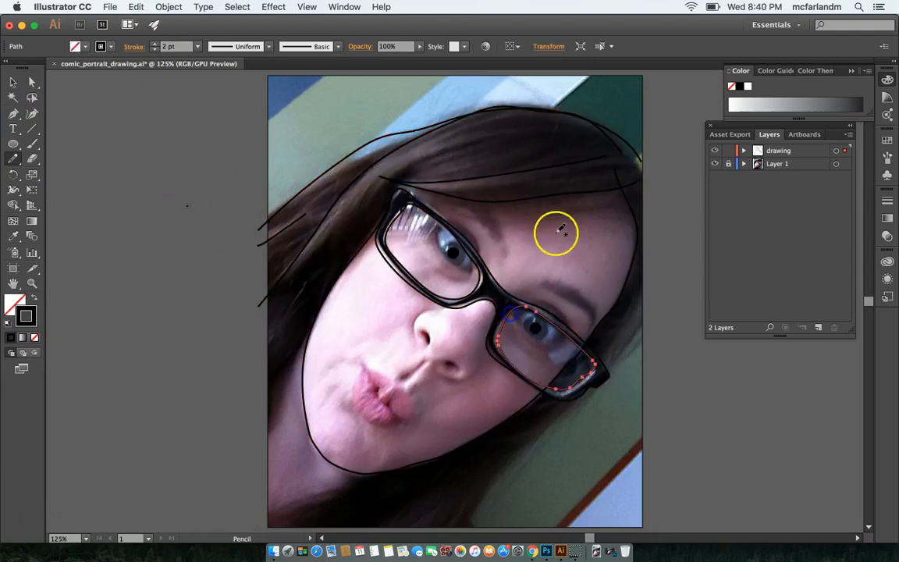
mouse_move(443, 248)
mouse_down()
mouse_move(462, 264)
mouse_move(438, 248)
mouse_move(467, 248)
mouse_move(446, 228)
mouse_up()
click(450, 246)
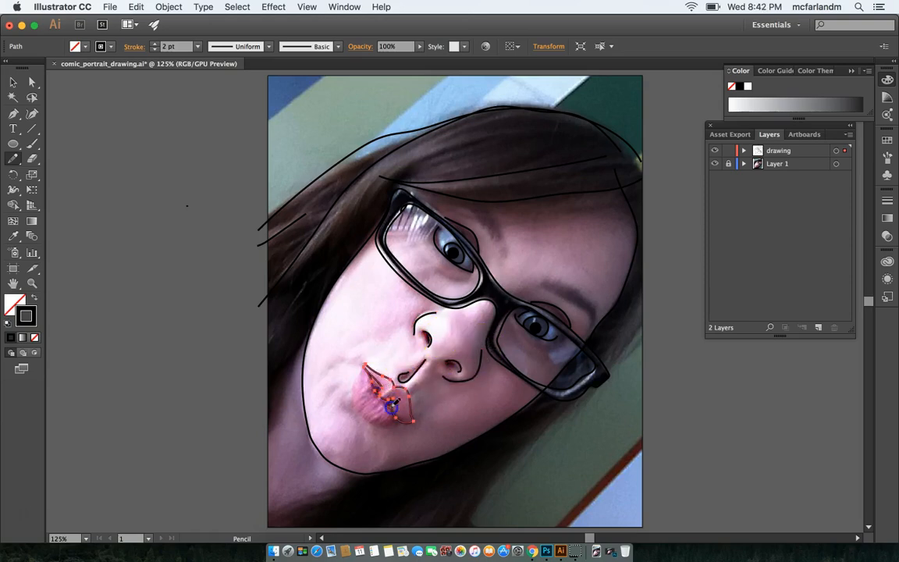
Draw the neck line, the long hair edge below the glasses, the strand beside the frame and the short strands under the chin
drag(266, 518, 368, 473)
drag(468, 519, 555, 399)
drag(655, 297, 613, 362)
drag(439, 496, 428, 529)
drag(462, 499, 444, 519)
drag(490, 470, 453, 518)
Trace the lower lip and the eyebrow under the bangs, and check the line art with Layer 1 briefly hidden
drag(363, 368, 398, 423)
mouse_move(468, 197)
mouse_down()
mouse_move(472, 234)
mouse_move(494, 243)
mouse_move(485, 251)
mouse_up()
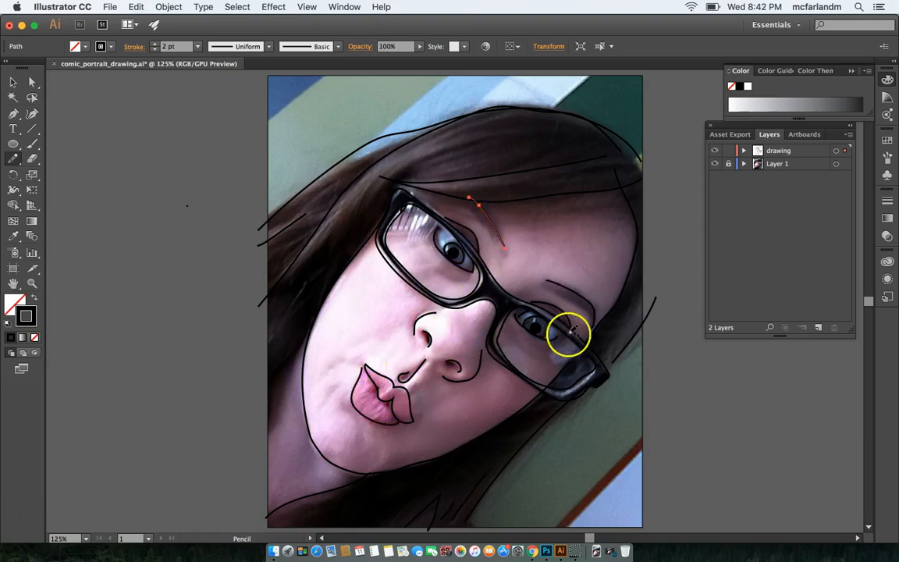
click(714, 165)
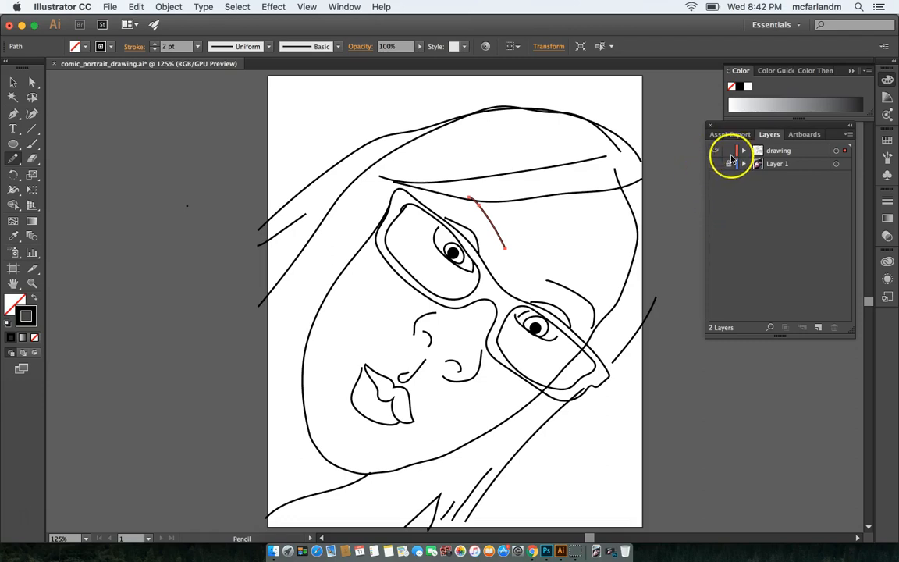
click(714, 164)
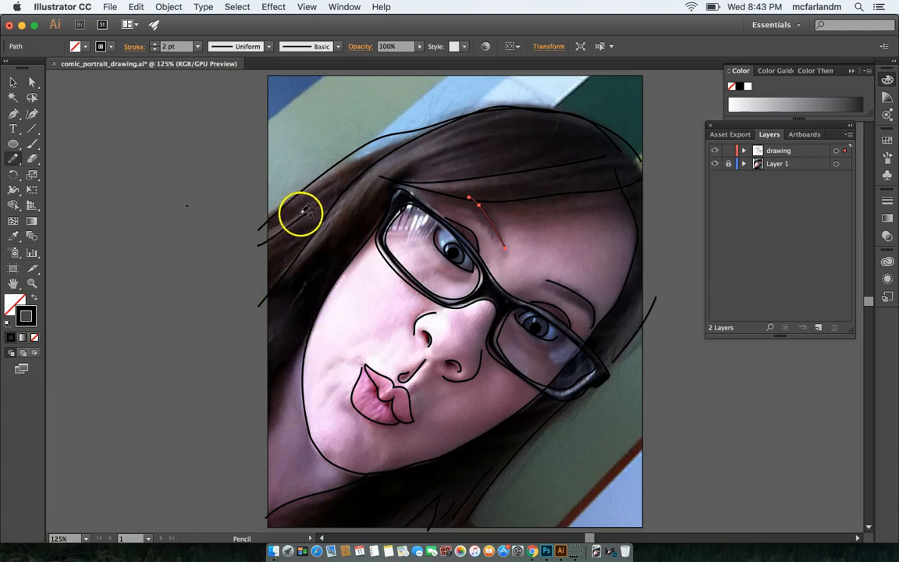
Move anchor points of the outer hair contour with the Direct Selection tool so it follows the hair edge in the photo
click(31, 83)
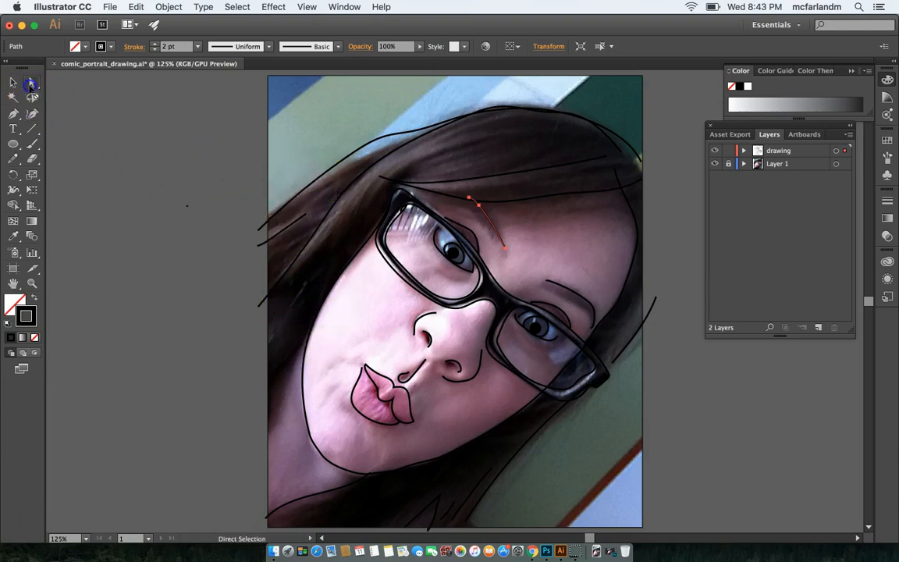
click(385, 136)
drag(385, 139, 339, 169)
click(348, 156)
drag(416, 138, 414, 140)
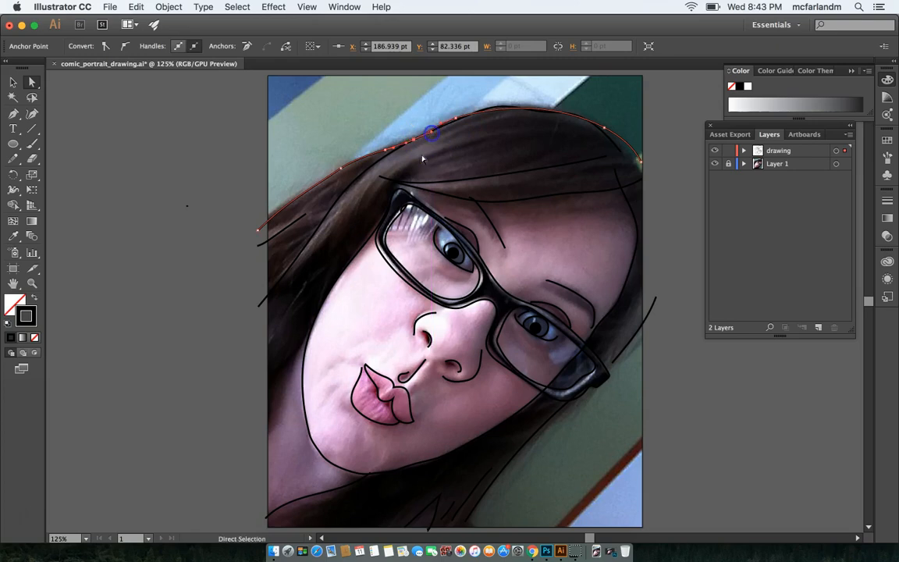
Extend the short side strand up toward the hair contour and smooth the kink in the inner hair line beside it
click(306, 214)
mouse_move(308, 215)
mouse_down()
mouse_move(343, 176)
mouse_move(337, 156)
mouse_move(370, 163)
mouse_up()
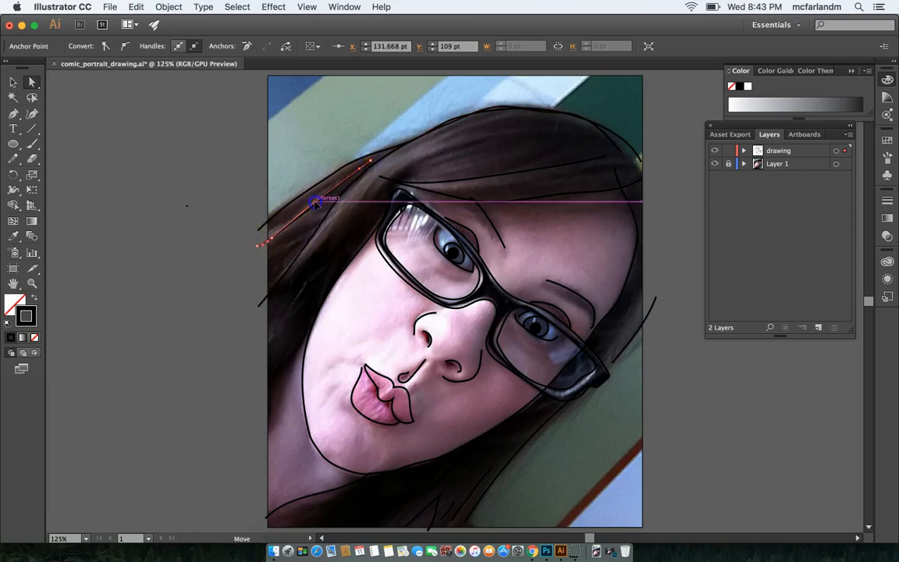
click(353, 195)
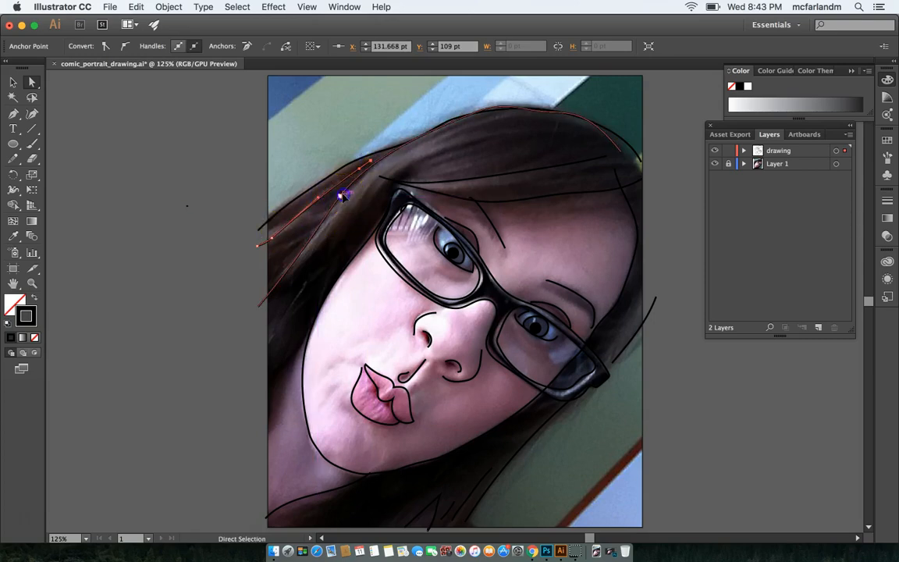
drag(339, 197, 341, 204)
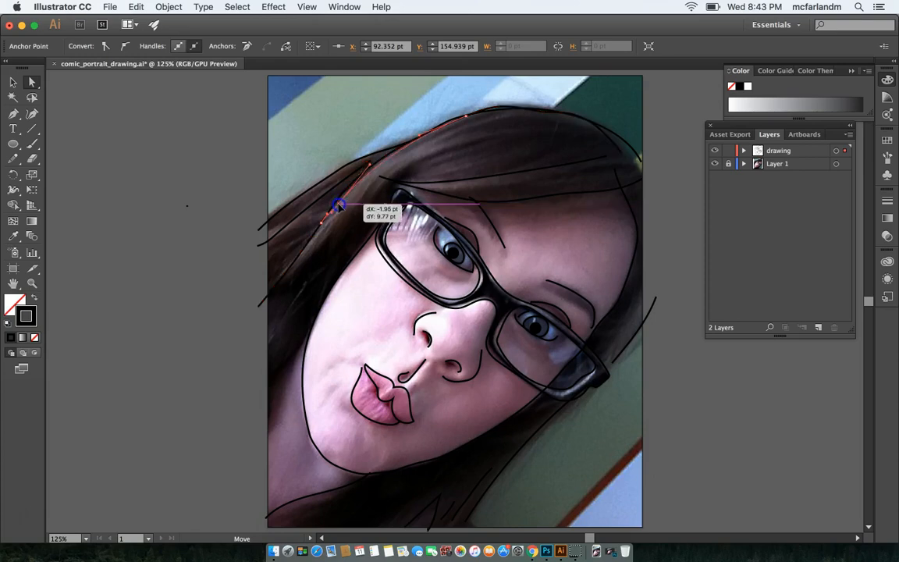
click(377, 182)
click(425, 185)
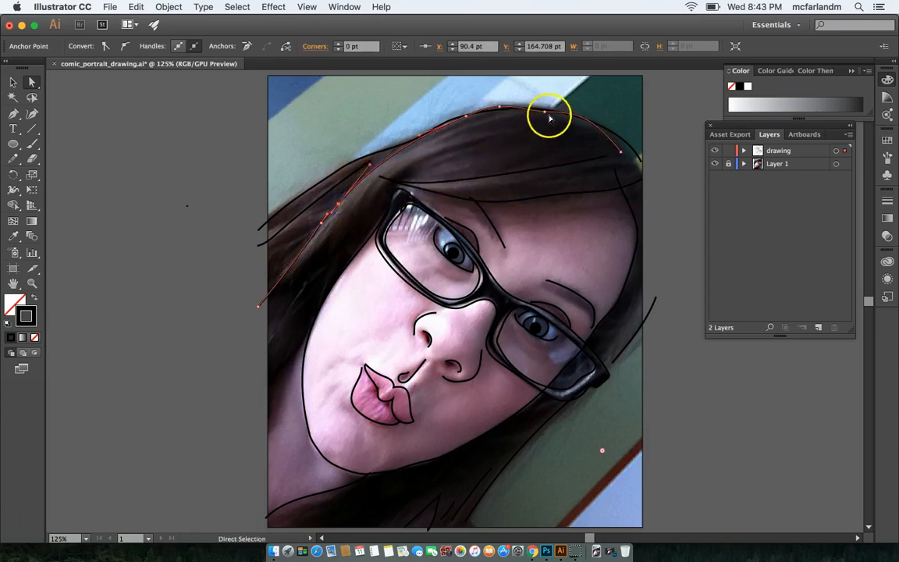
Adjust the inner hair line's anchor points over the crown to align it with the outer contour
click(496, 106)
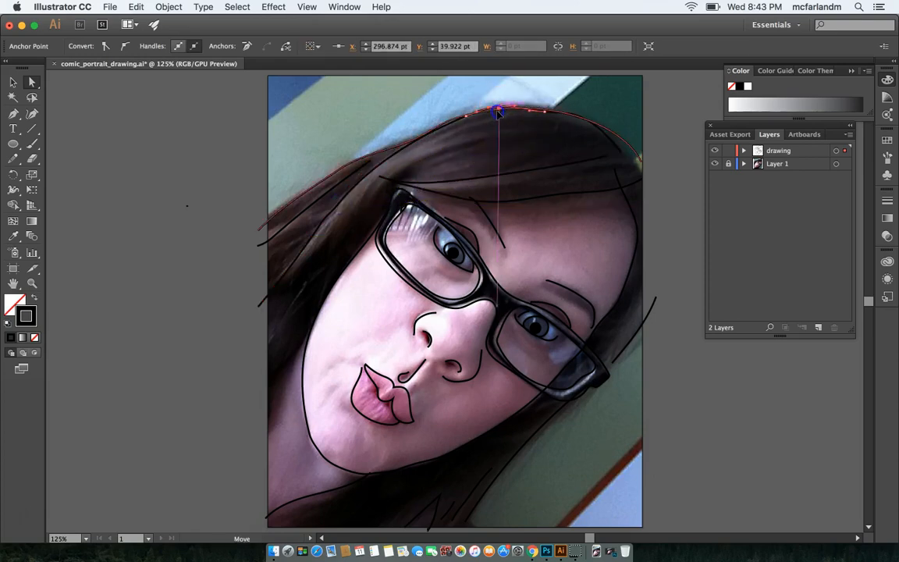
click(499, 109)
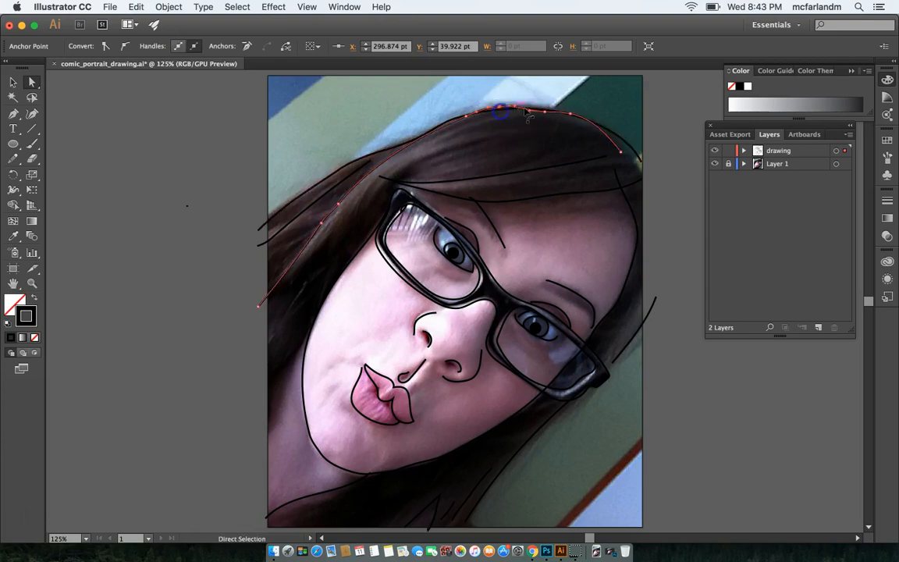
click(545, 114)
drag(544, 114, 563, 114)
click(626, 151)
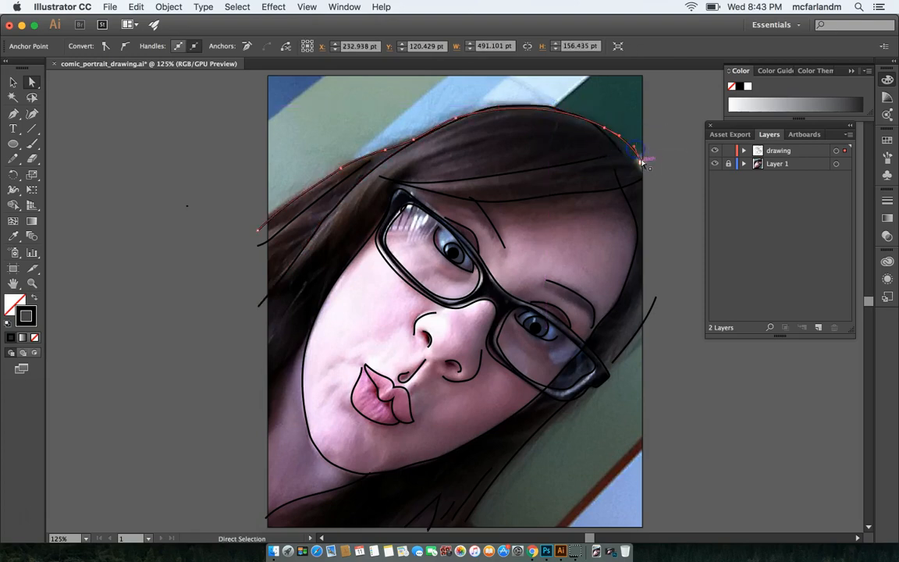
Hide Layer 1 and delete the inner hair line's anchor points that double the outer contour over the crown, undoing the last deletion
click(718, 170)
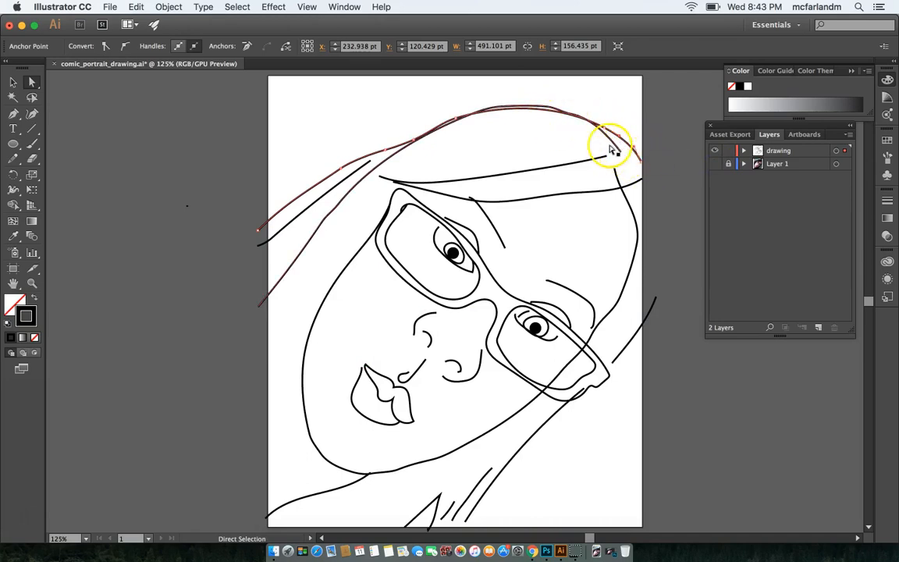
click(13, 115)
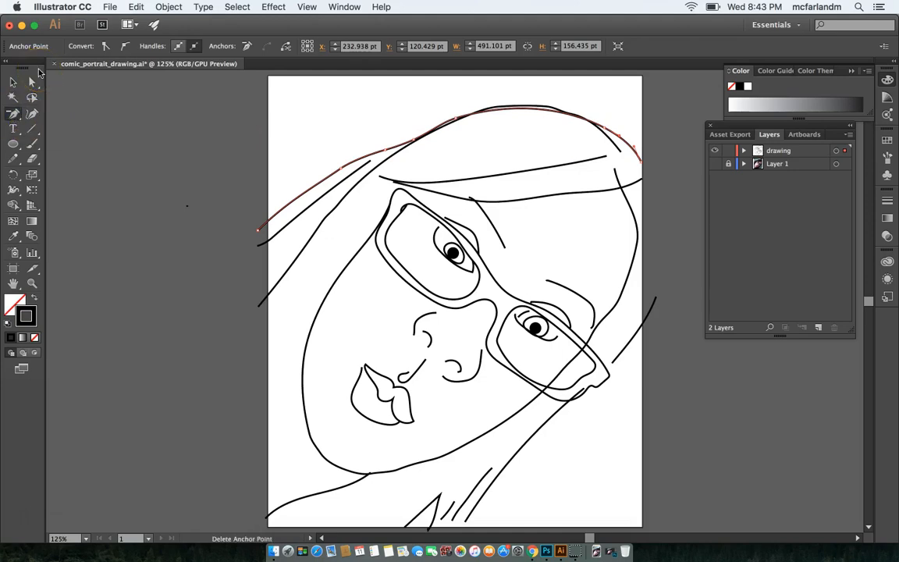
click(623, 156)
click(573, 115)
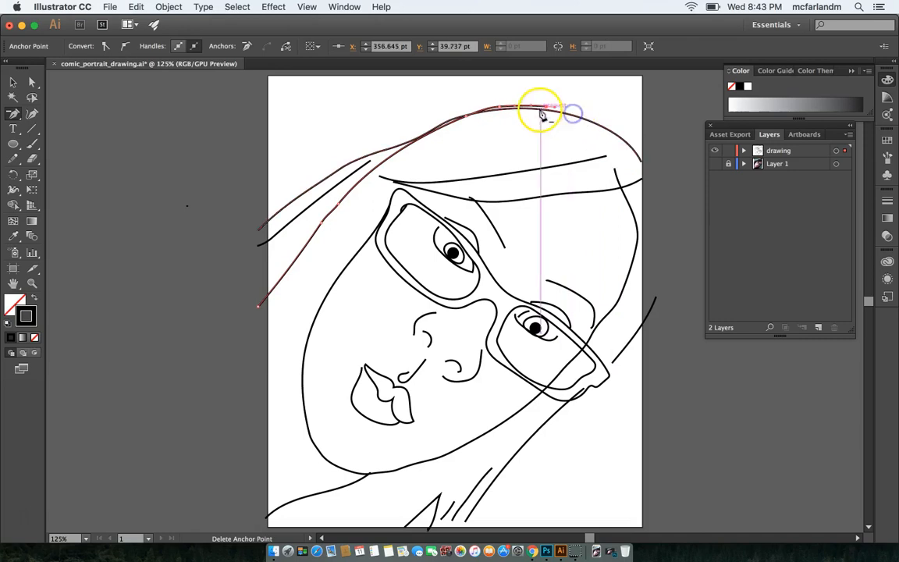
mouse_move(13, 119)
mouse_down()
mouse_move(58, 129)
mouse_move(62, 146)
mouse_move(14, 114)
mouse_up()
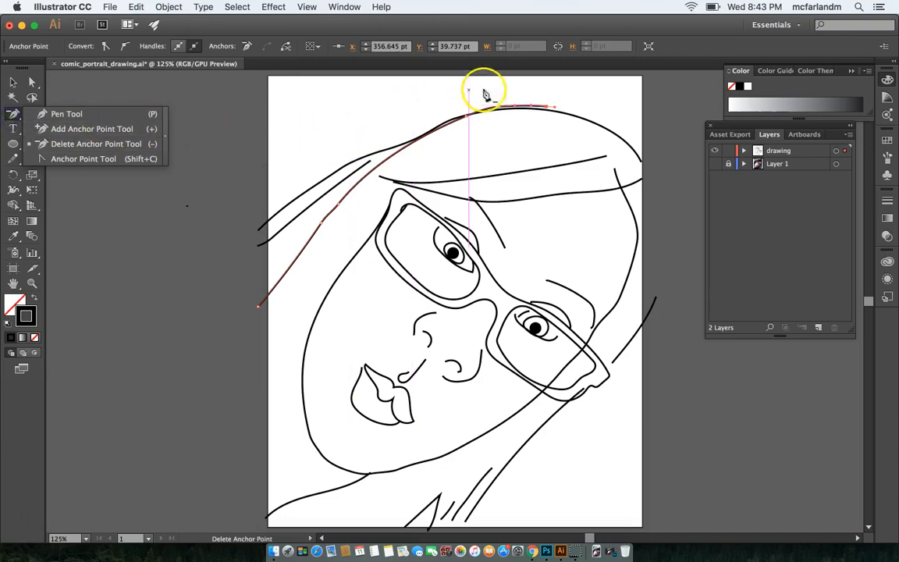
click(544, 112)
click(506, 110)
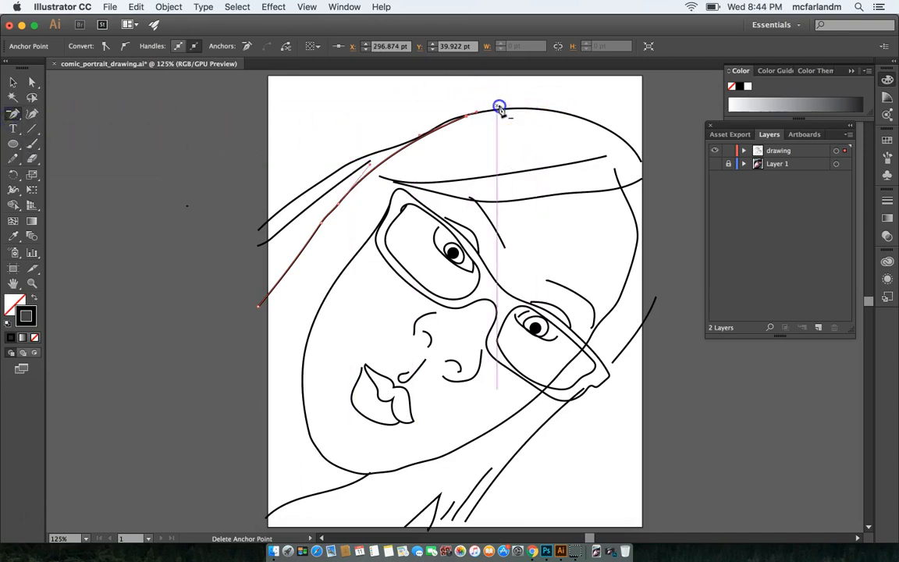
click(467, 116)
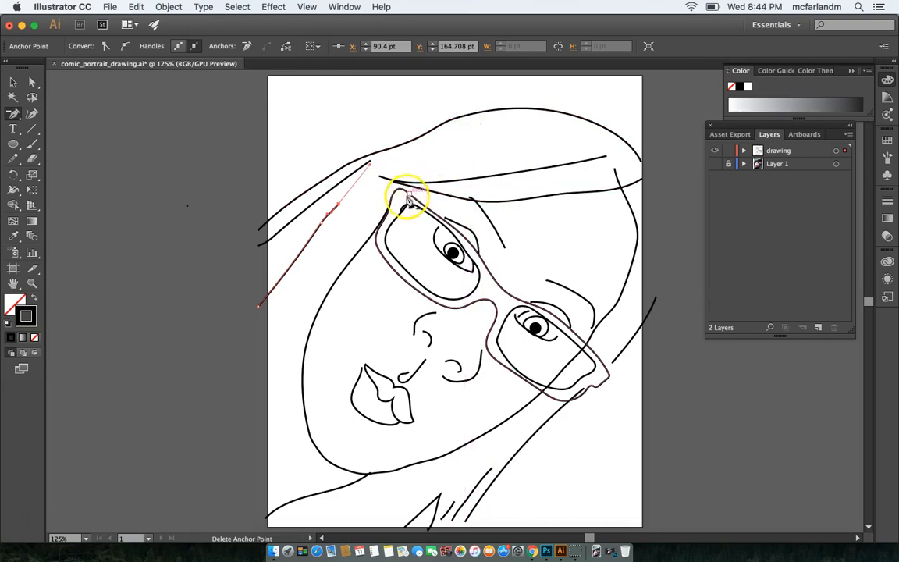
key(super+z)
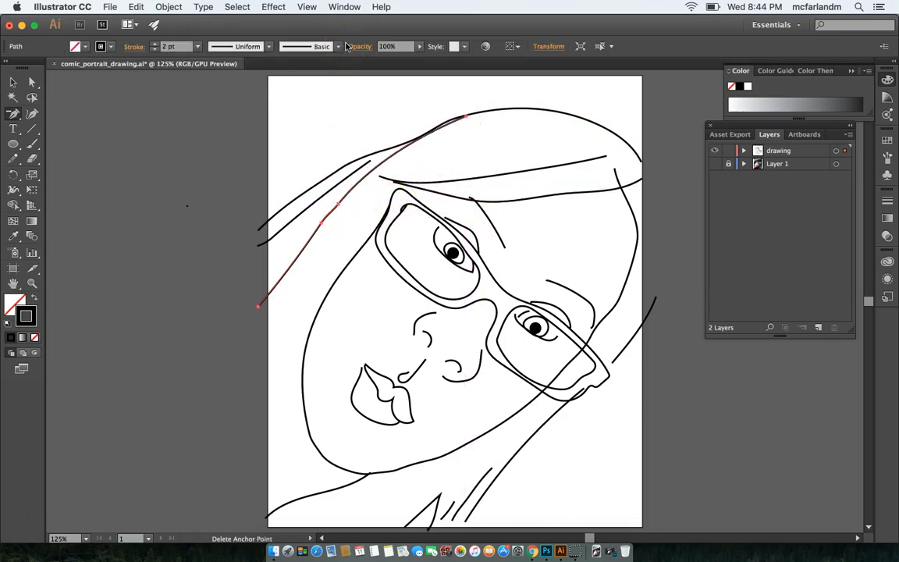
Curve the upper end of the inner hair line into the outer contour with its direction handle, and show Layer 1 again
click(32, 82)
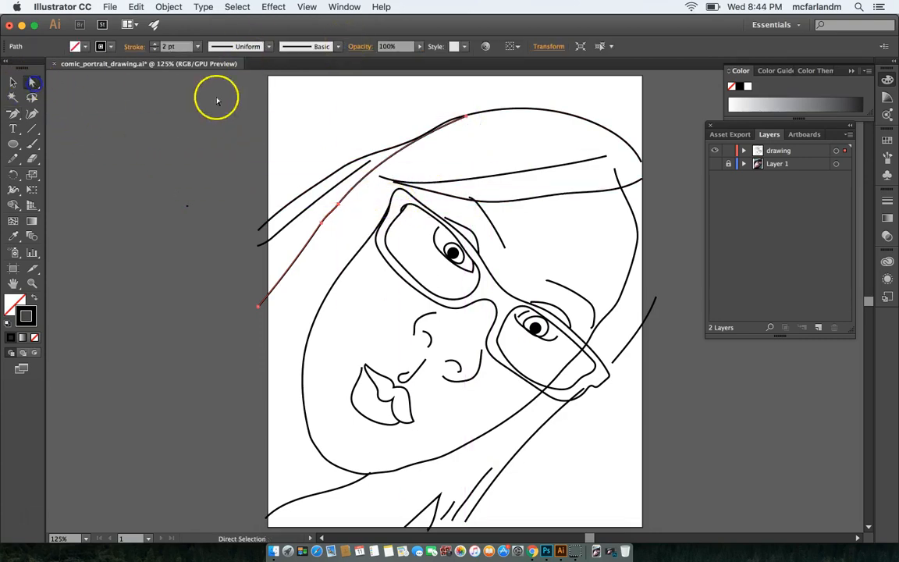
click(466, 116)
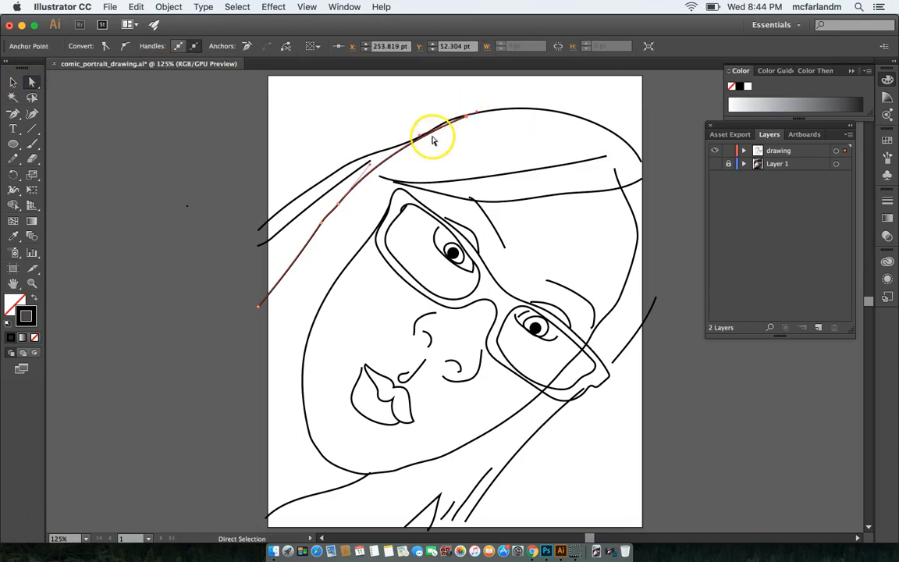
drag(417, 137, 439, 117)
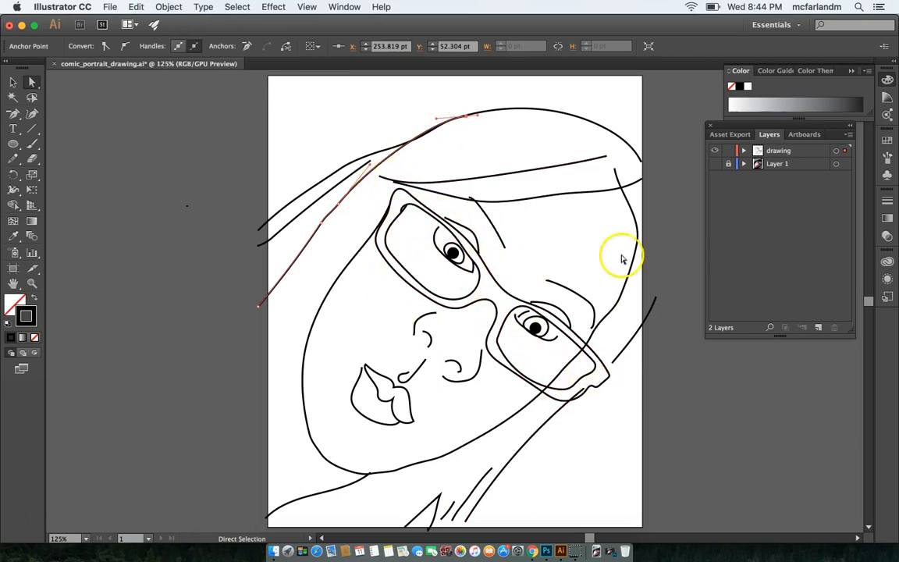
click(714, 164)
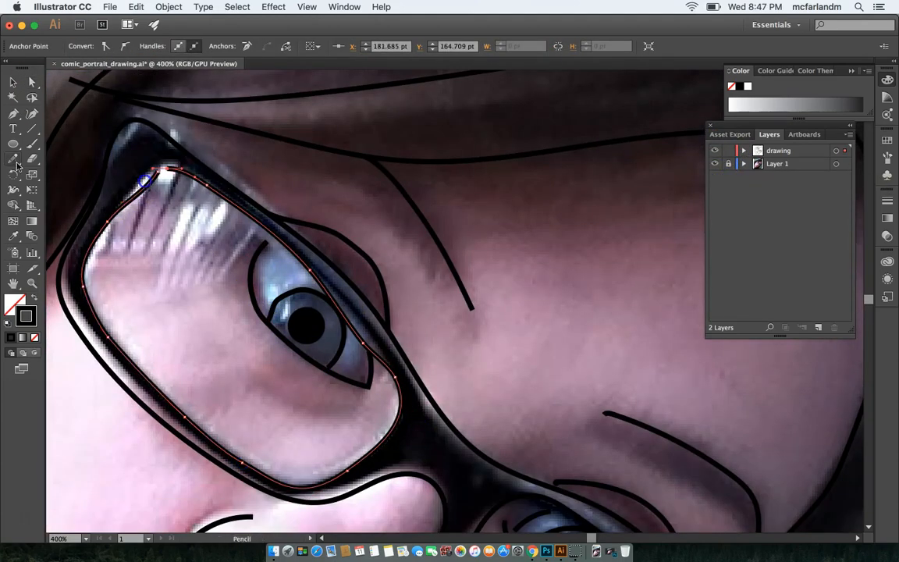
Move anchor points of the glasses outline at 400% zoom so it fits the edges of the frame in the photo
click(31, 82)
drag(167, 137, 178, 144)
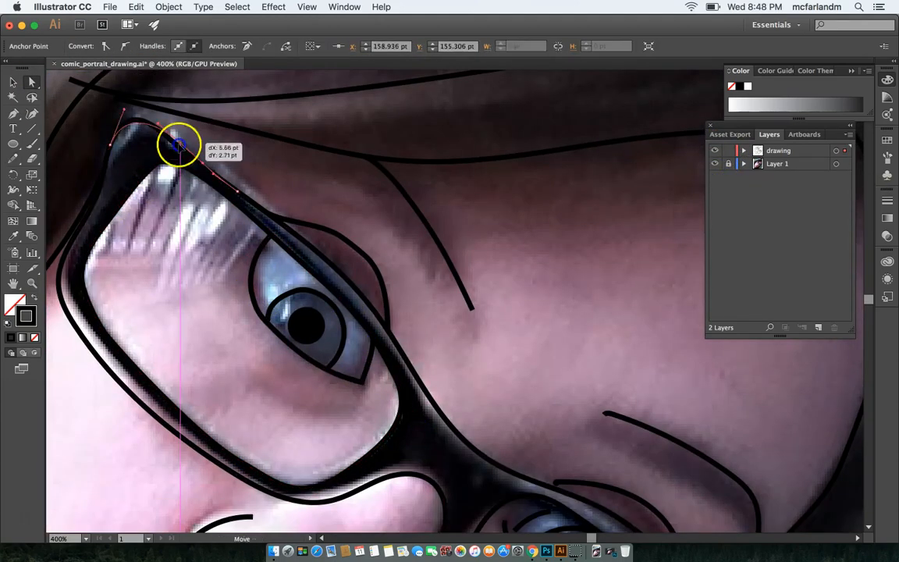
scroll(375, 311, down, 5)
scroll(376, 312, right, 4)
drag(452, 470, 457, 476)
drag(287, 230, 297, 234)
click(415, 303)
click(367, 239)
scroll(468, 372, up, 5)
click(558, 148)
scroll(375, 301, left, 7)
scroll(376, 300, down, 5)
click(409, 238)
drag(352, 284, 348, 279)
Reshape the upper lip by moving its corner and bow points onto the lip edge in the photo
scroll(348, 280, down, 5)
scroll(348, 279, left, 5)
click(401, 337)
click(443, 411)
click(439, 376)
click(460, 427)
click(543, 384)
drag(512, 443, 493, 455)
click(459, 424)
drag(488, 343, 491, 371)
click(14, 82)
drag(463, 333, 433, 319)
Adjust the lower lip's end point and lower curve so its outline meets the upper lip at the mouth corner
key(a)
click(503, 422)
drag(503, 422, 505, 420)
drag(489, 453, 476, 437)
drag(373, 446, 361, 439)
drag(398, 455, 411, 455)
Draw the small inner curves along the parting of the lips with the Pencil tool
click(14, 159)
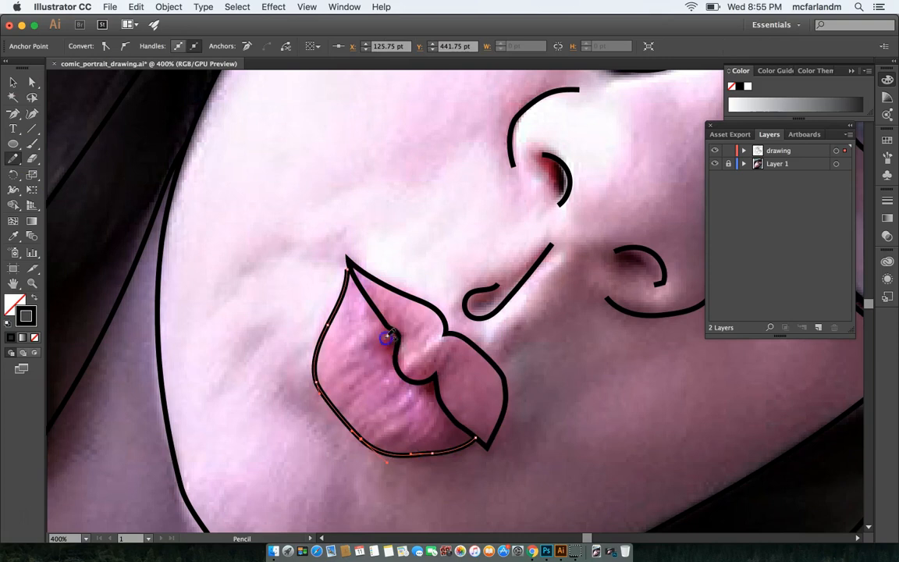
drag(389, 337, 399, 359)
drag(421, 382, 440, 394)
drag(535, 374, 503, 275)
drag(584, 461, 473, 248)
Extend the lower ends of the hair strands under the chin past the bottom edge of the artboard
click(32, 82)
drag(458, 443, 425, 484)
drag(495, 445, 468, 485)
drag(536, 448, 508, 490)
drag(343, 467, 329, 481)
Simplify the pointed hair strand under the chin and pull its tip up toward the jaw line
key(minus)
click(418, 475)
click(456, 363)
drag(456, 363, 520, 263)
drag(504, 303, 496, 305)
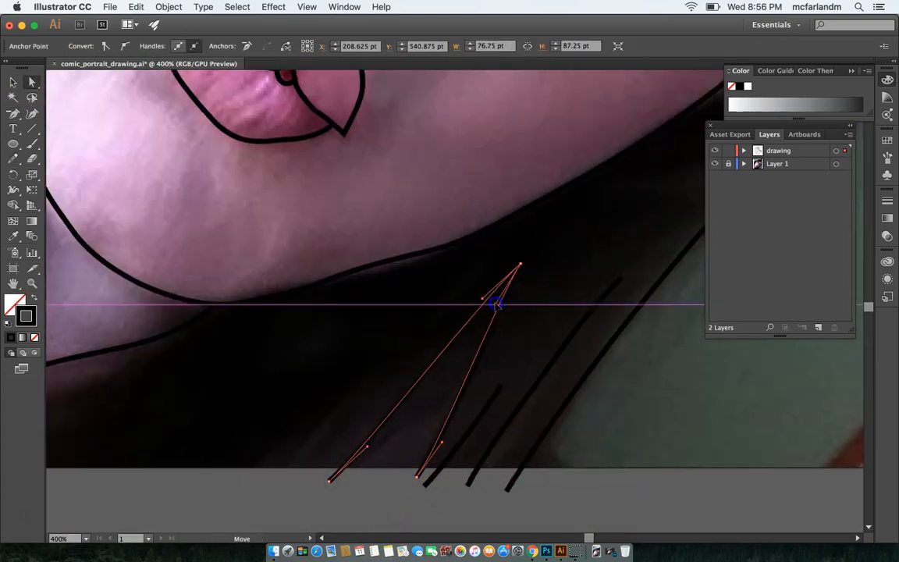
Add hair strands beside the cheek and across the top of the hair, and fit the artboard in the window
drag(149, 405, 385, 401)
drag(307, 355, 307, 385)
click(132, 433)
click(287, 390)
drag(215, 86, 255, 317)
drag(308, 357, 351, 228)
click(386, 257)
key(super+0)
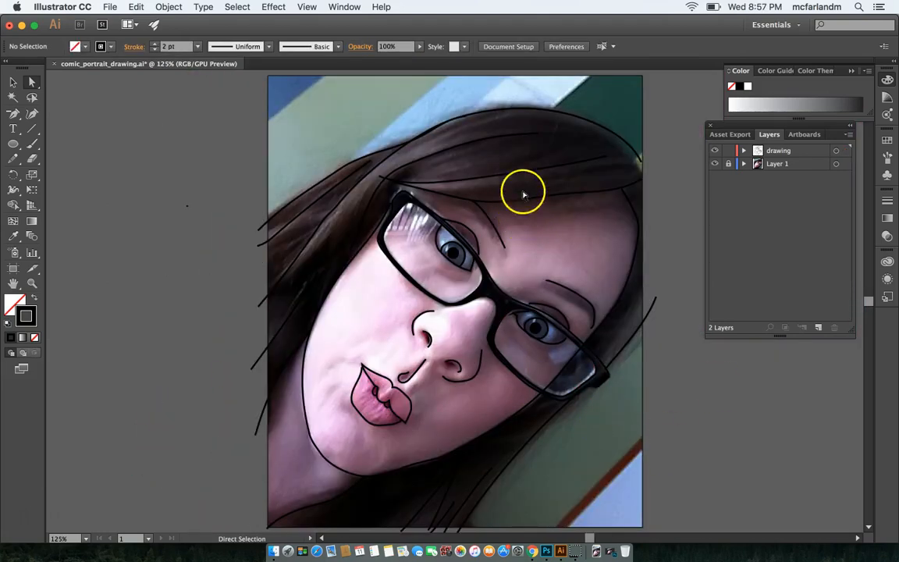
Extend the outer hair contour past the artboard's side edge and lengthen the strand beside the glasses arm at both ends
click(638, 159)
drag(639, 159, 649, 183)
drag(607, 132, 598, 130)
click(670, 192)
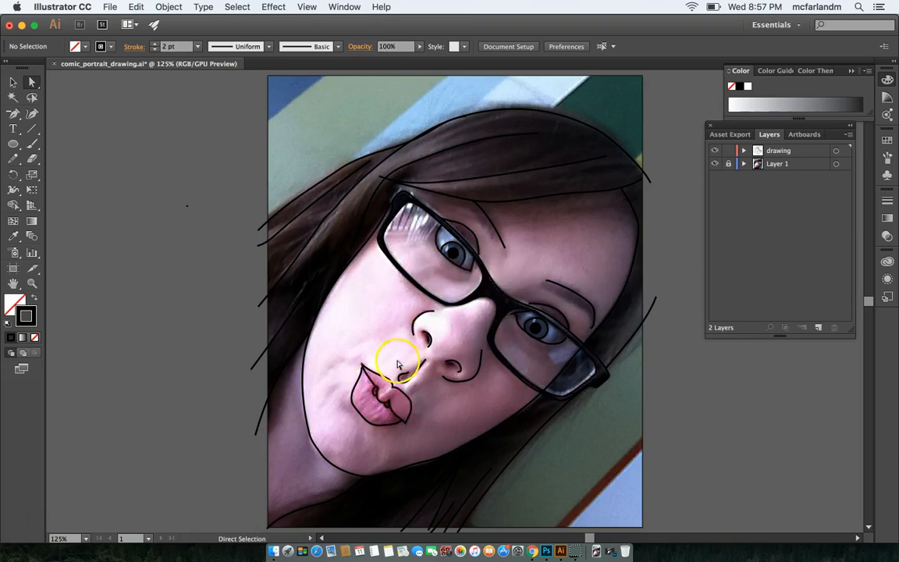
drag(655, 304, 655, 258)
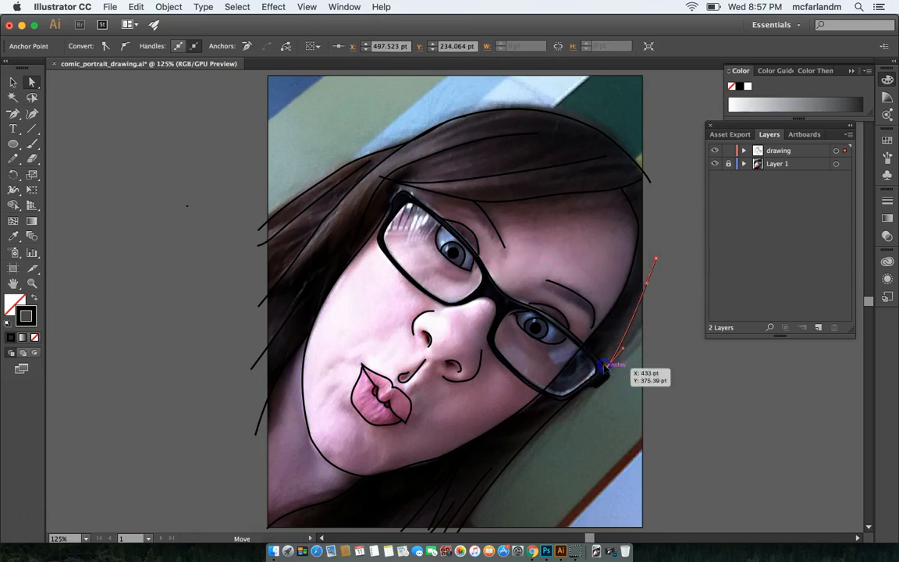
click(676, 355)
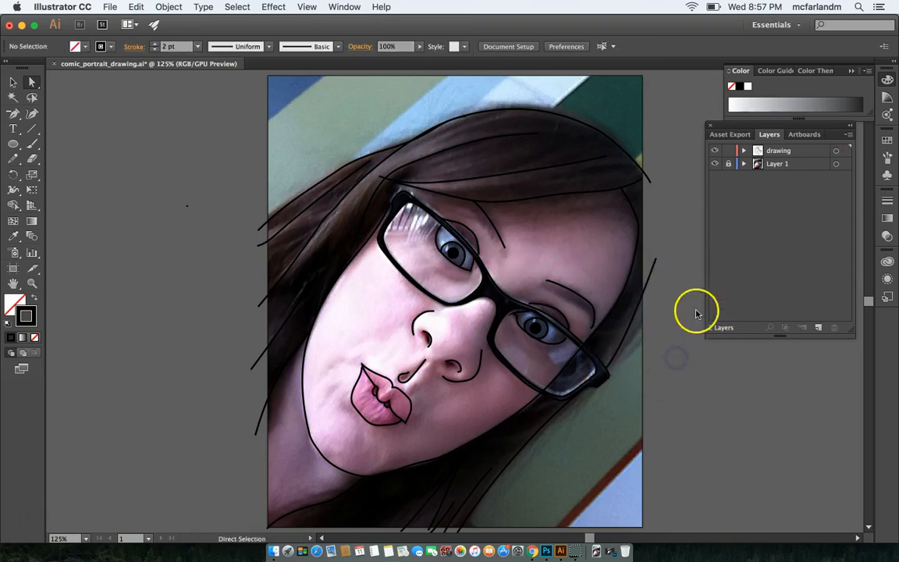
Hide Layer 1 to review the line art alone, and leave all paths deselected
click(714, 164)
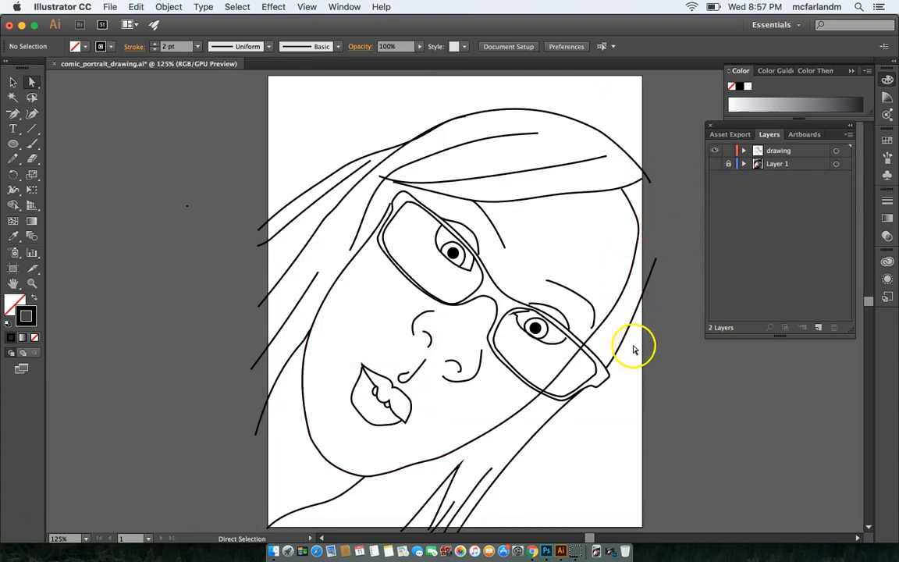
click(435, 298)
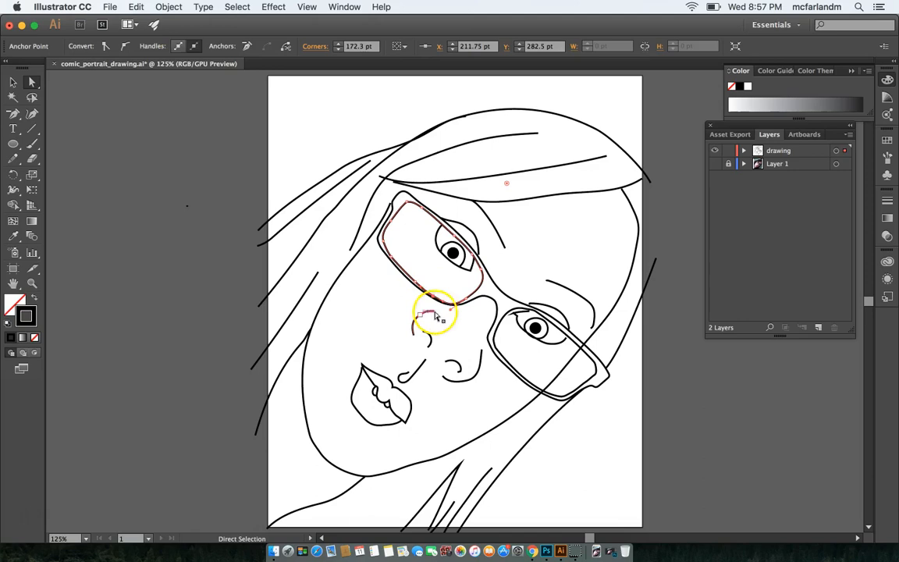
click(517, 252)
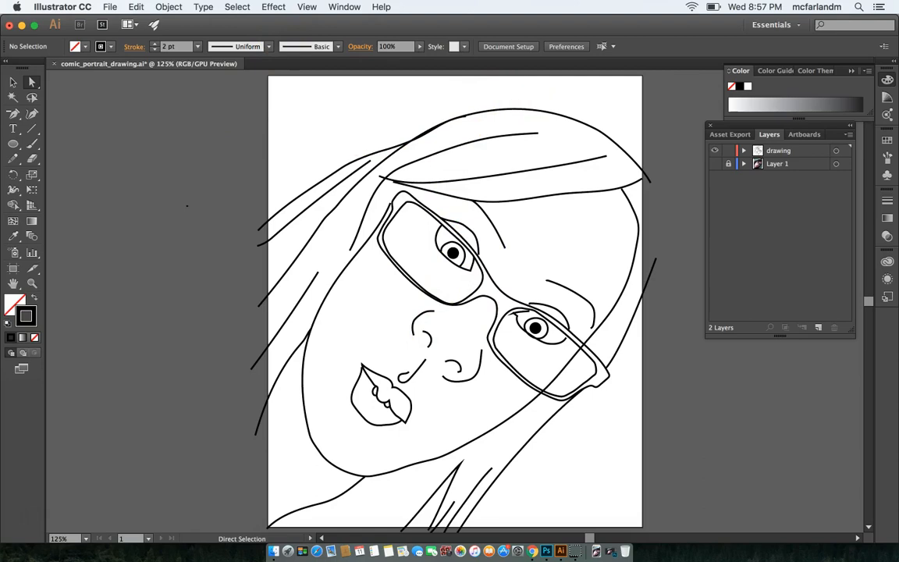
Select all the line art and apply the tapered Width Profile 1 to its strokes
key(super+a)
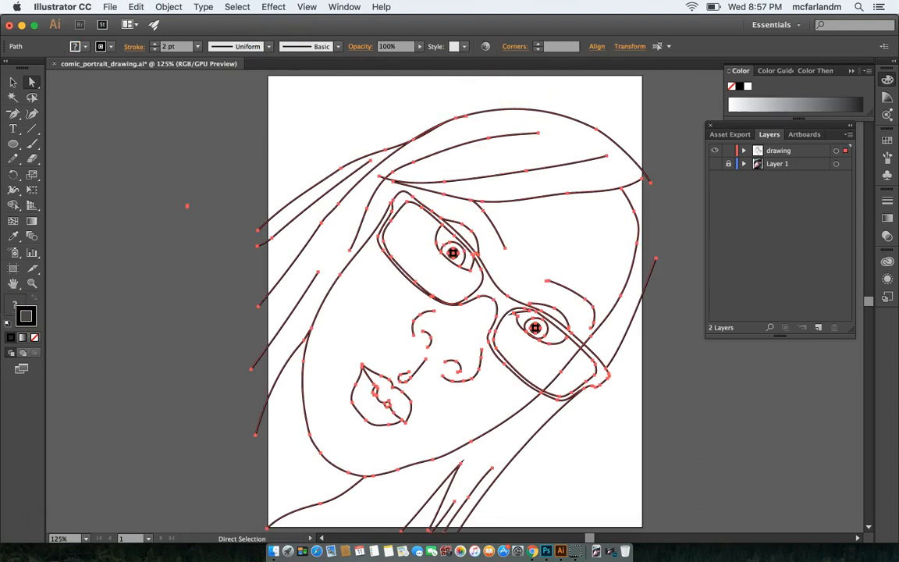
click(254, 48)
click(291, 44)
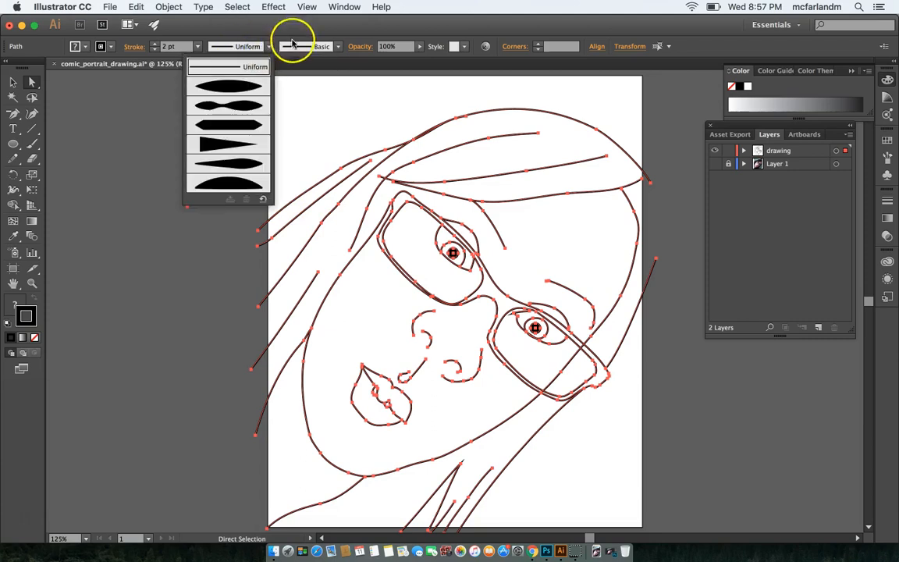
click(291, 48)
click(258, 49)
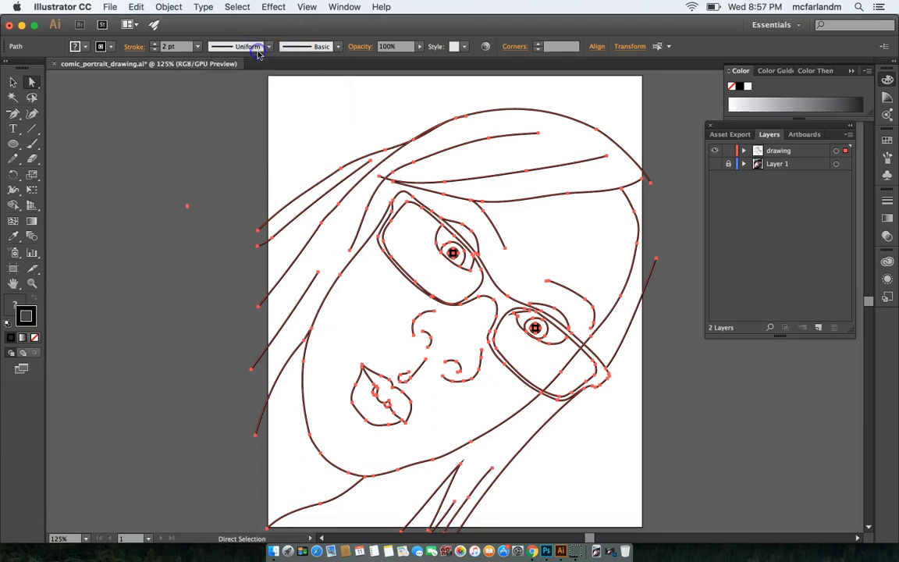
click(250, 49)
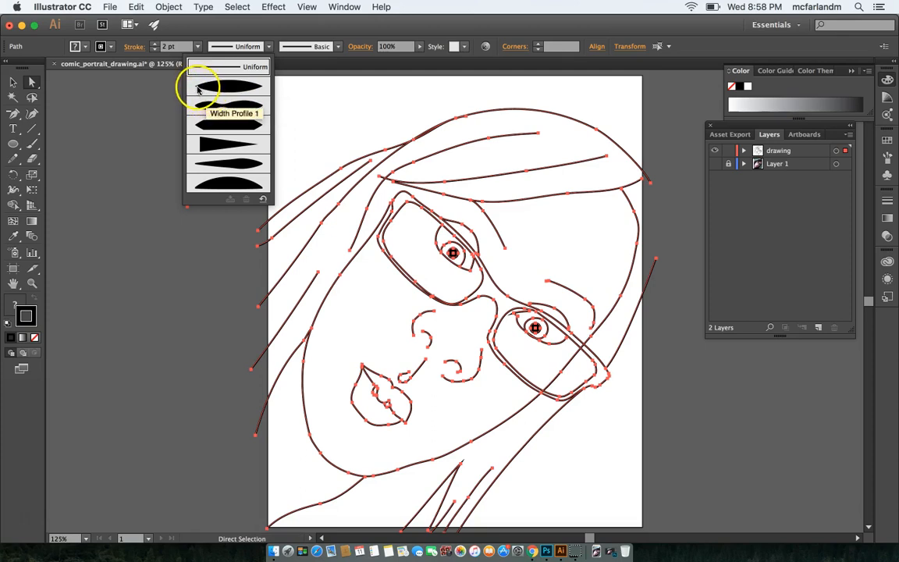
click(230, 91)
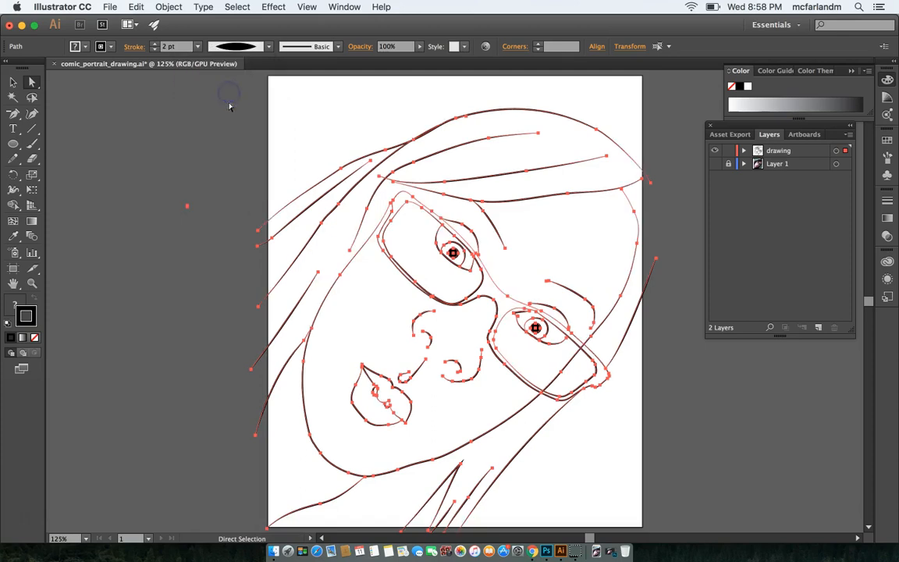
Set the stroke weight of all the line art to 5 pt and deselect it
click(155, 45)
click(155, 49)
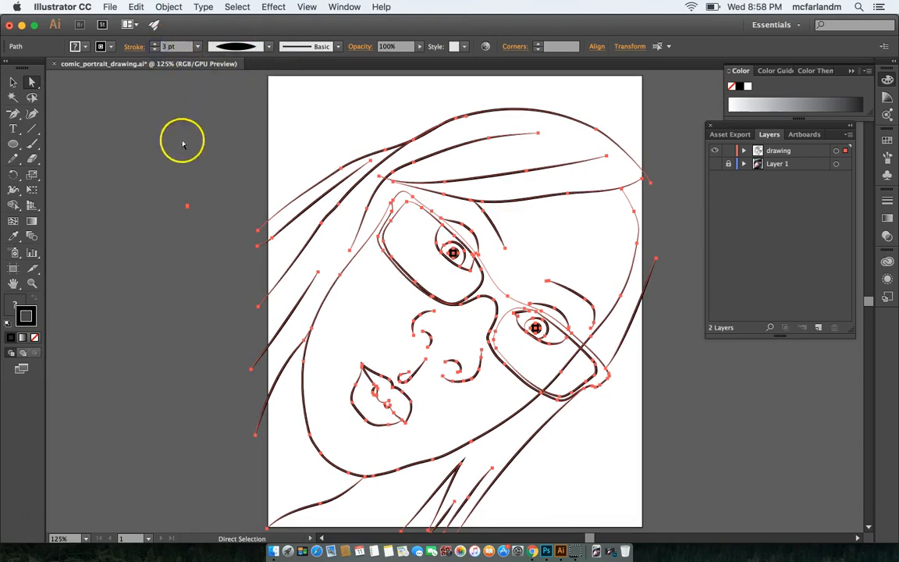
click(155, 43)
click(154, 43)
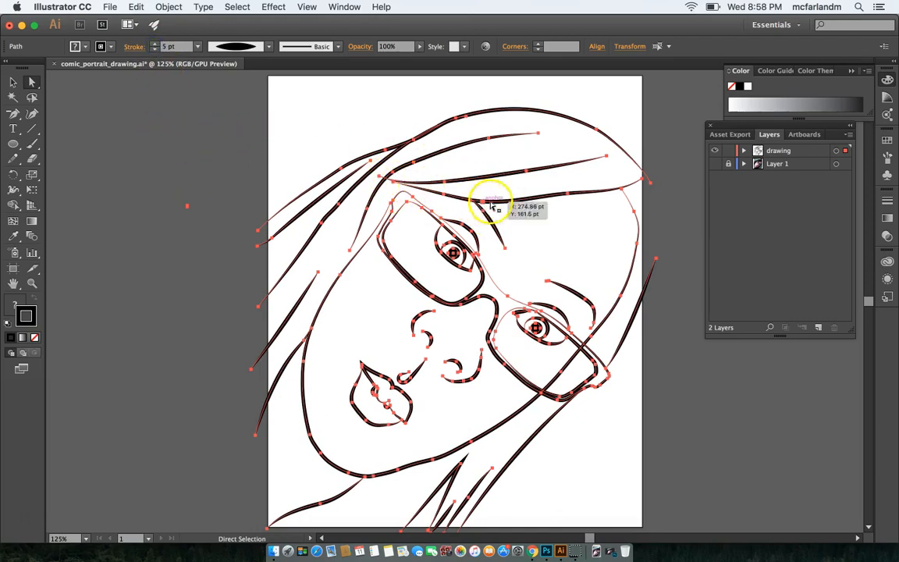
click(579, 181)
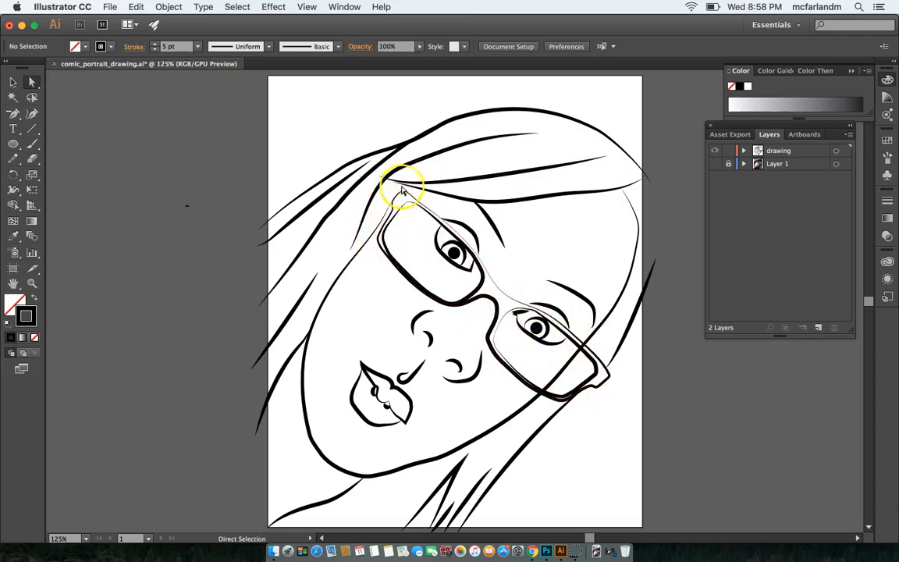
Select the outer outline of the glasses frame and give its stroke the Uniform width profile
click(501, 289)
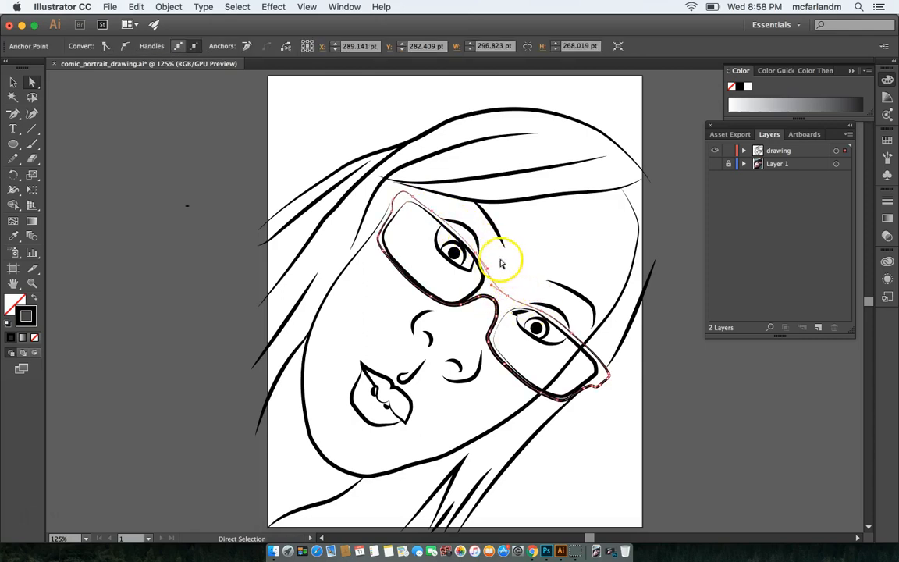
click(402, 201)
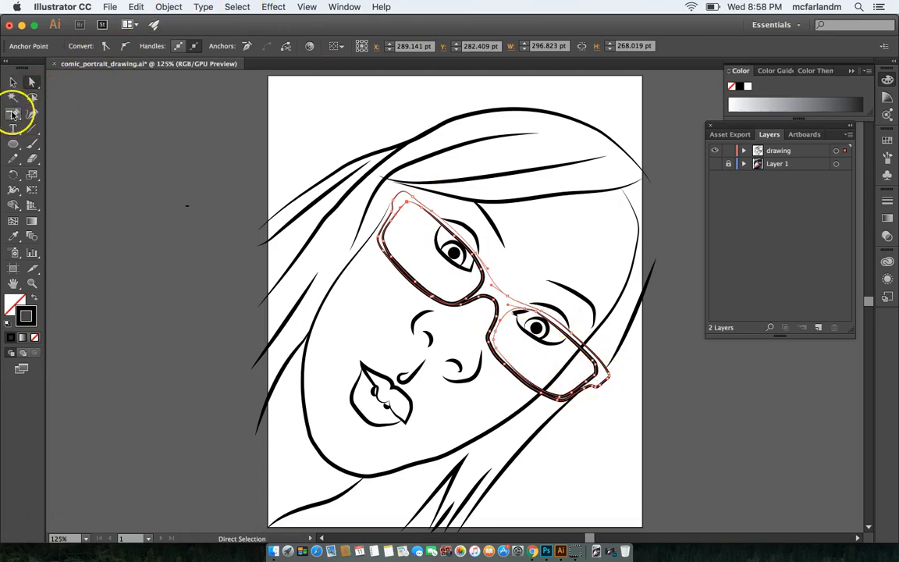
click(19, 153)
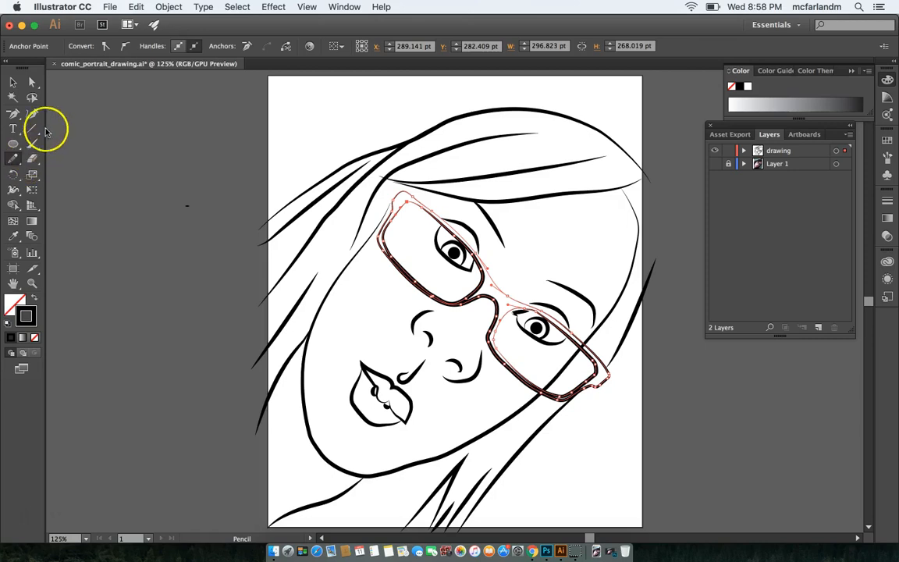
click(14, 82)
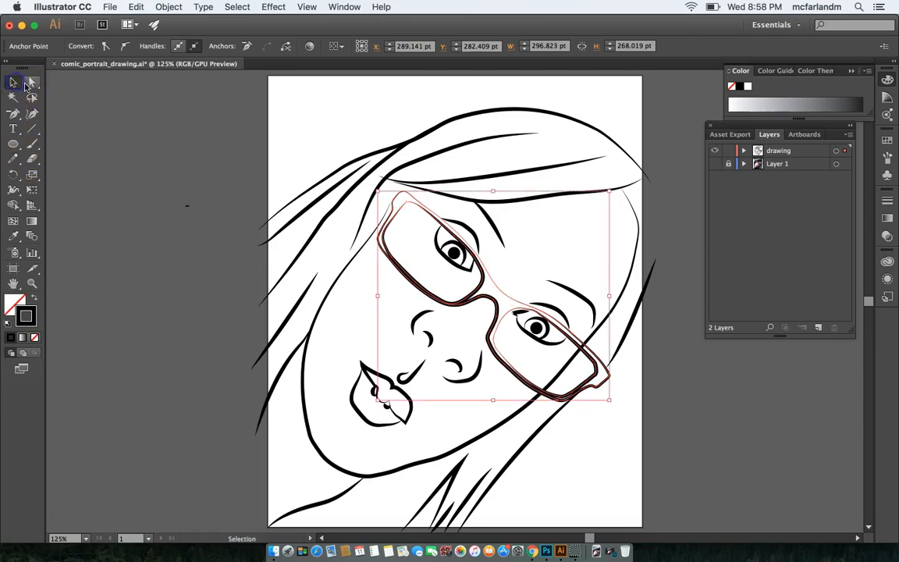
click(394, 221)
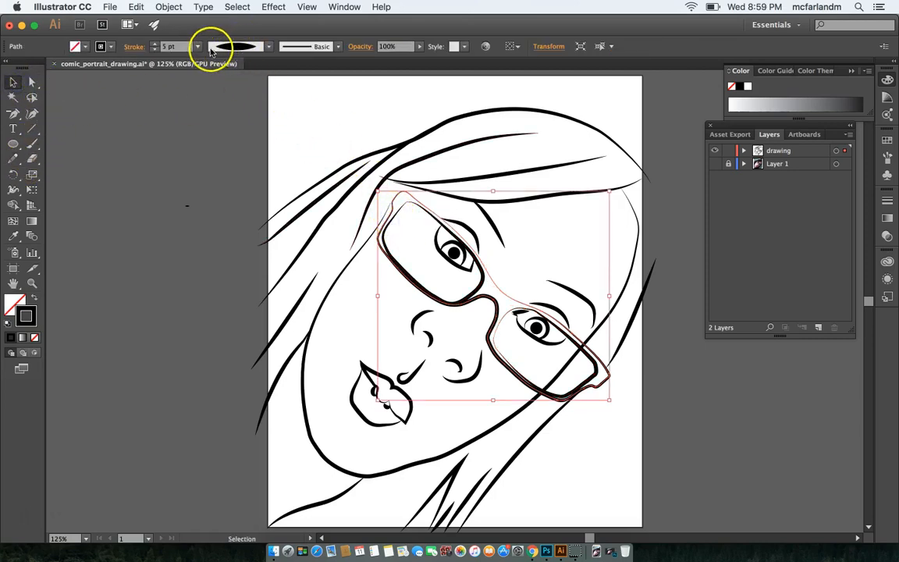
click(269, 48)
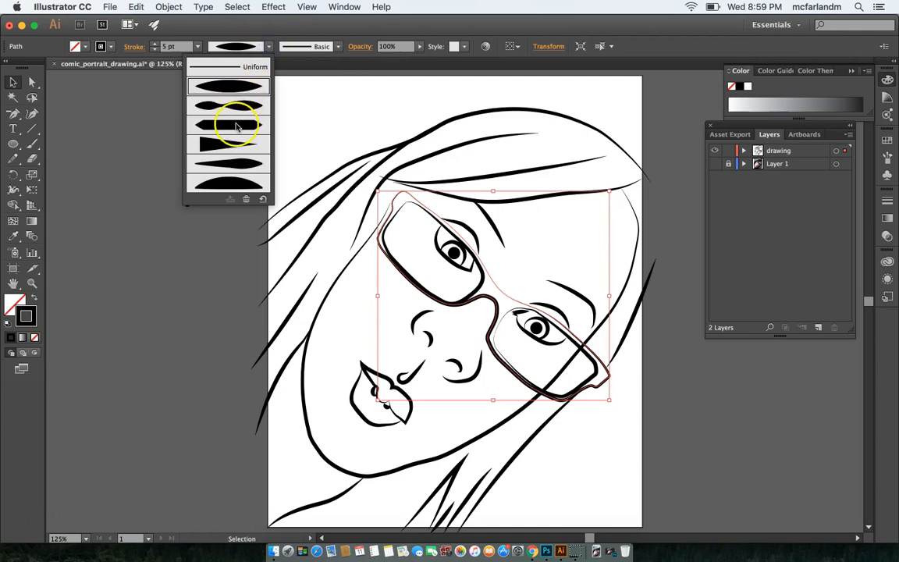
click(224, 68)
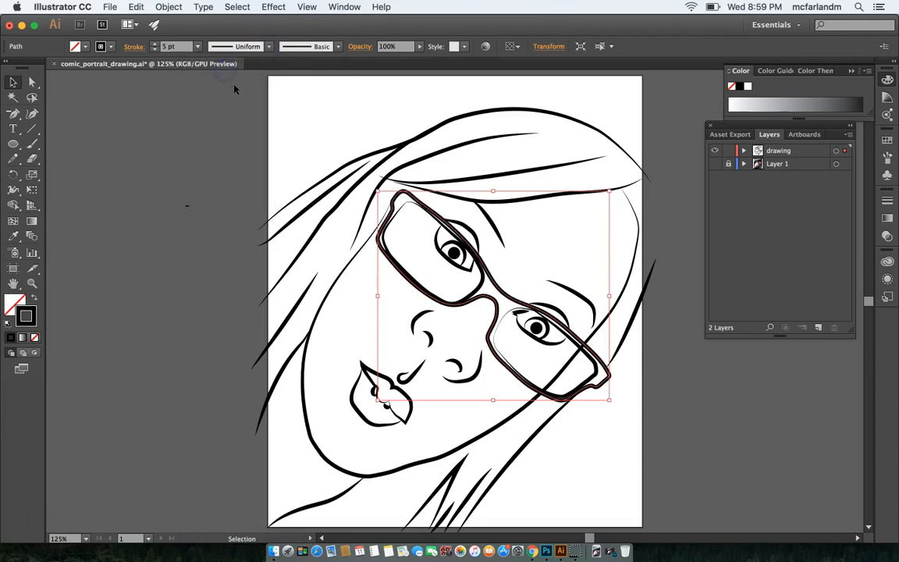
Apply the Uniform width profile to both inner lens outlines of the glasses
click(410, 206)
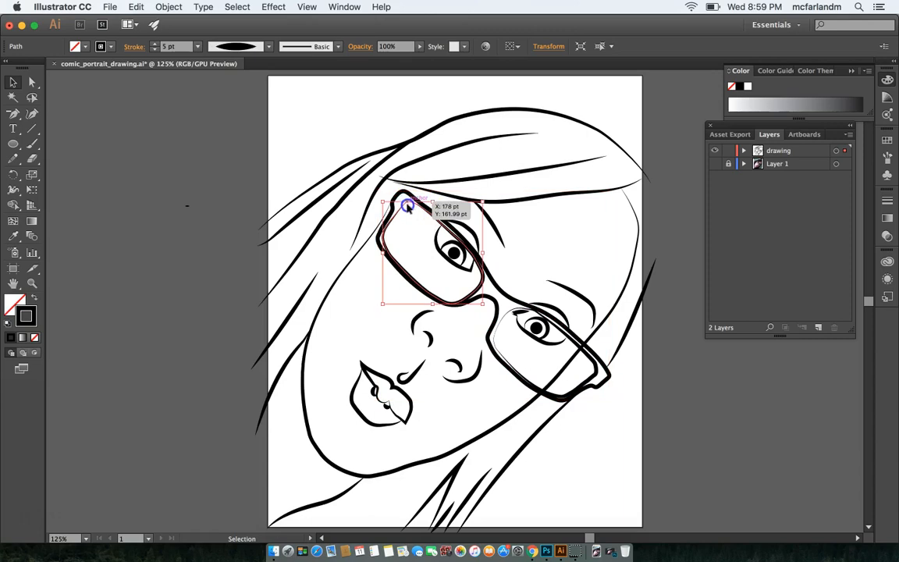
click(231, 48)
click(239, 69)
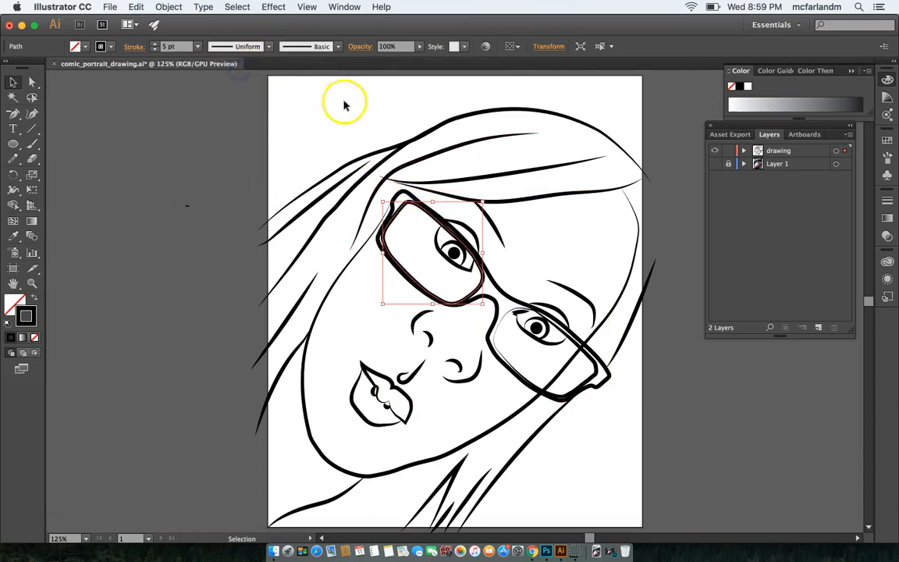
click(511, 312)
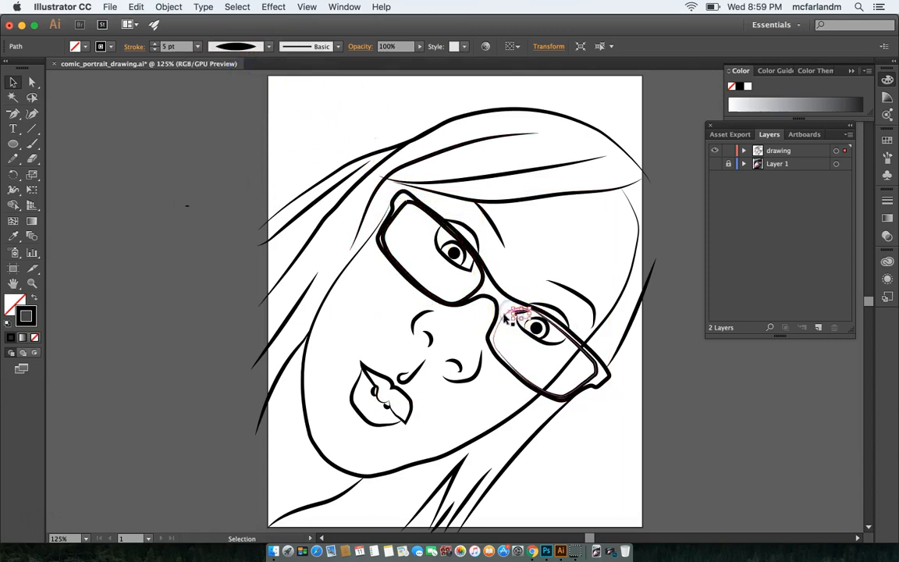
click(260, 46)
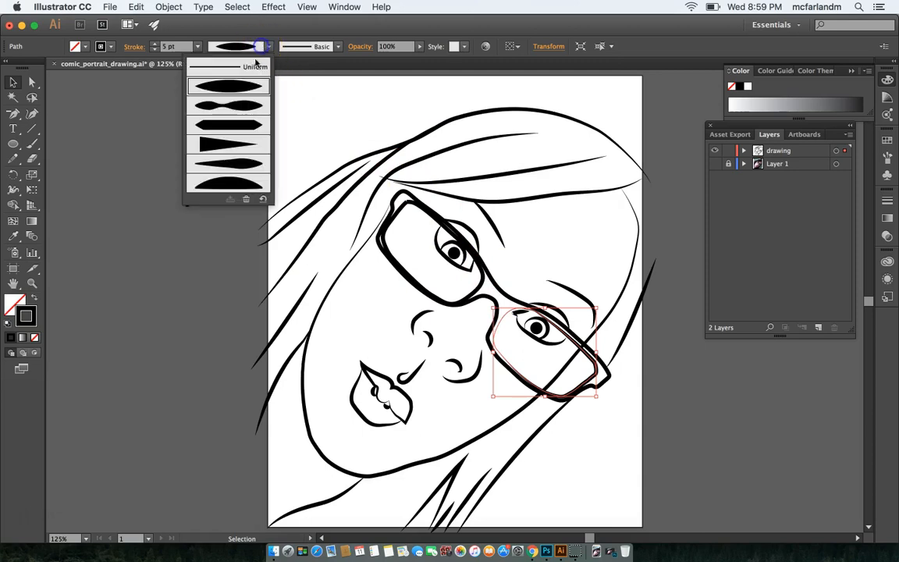
click(244, 69)
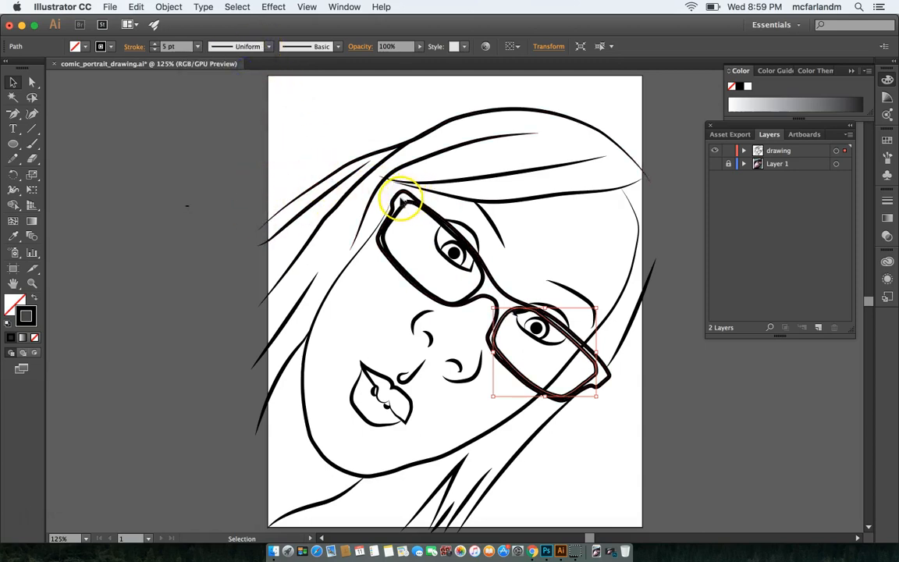
Select the frame and lens outlines together, set their stroke weight to 3 pt, and deselect them
shift+click(402, 201)
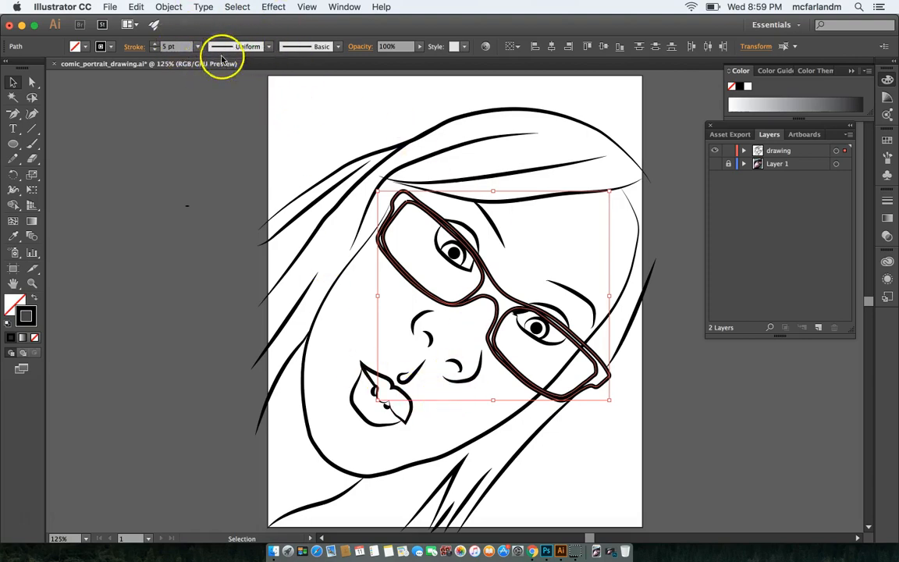
click(155, 49)
click(155, 50)
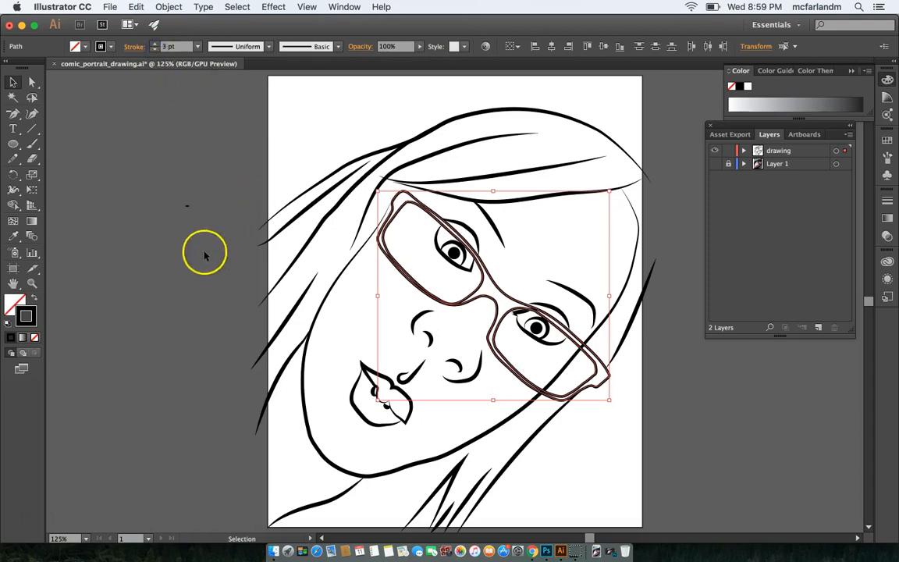
click(142, 297)
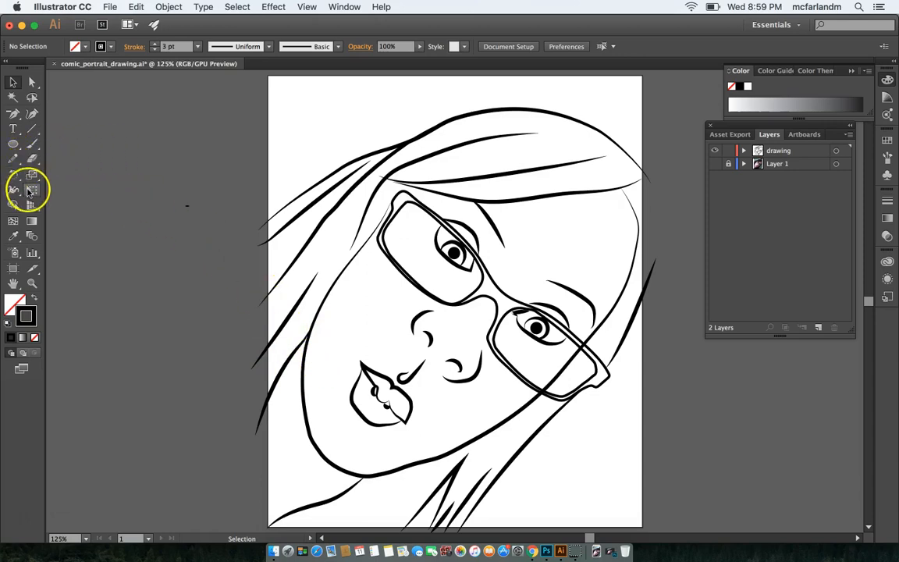
Show Layer 1 and use the Width tool to thicken the lower eyebrow's inner end to about 18.4 pt, tapering outward to match the photo
click(13, 192)
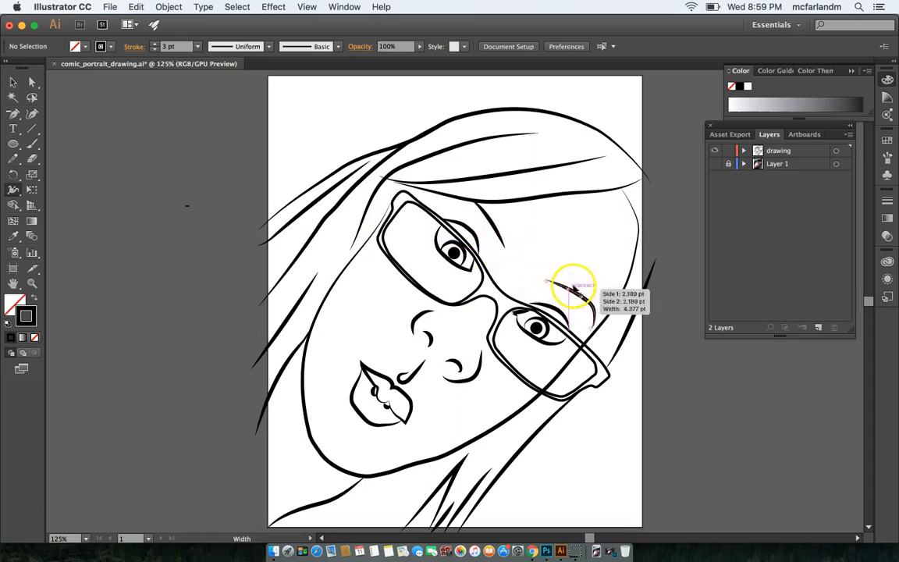
click(715, 164)
drag(574, 302, 570, 291)
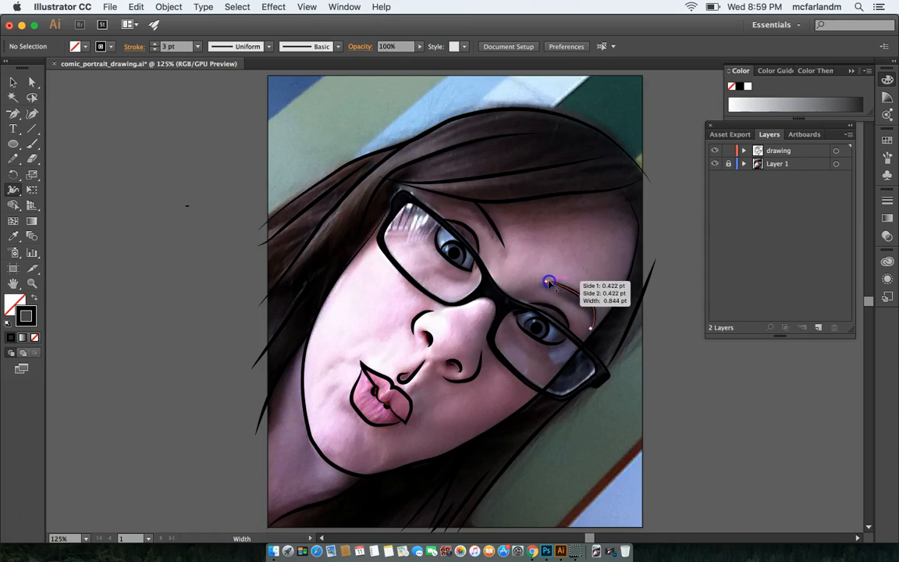
mouse_move(548, 283)
mouse_down()
mouse_move(576, 305)
mouse_move(565, 290)
mouse_up()
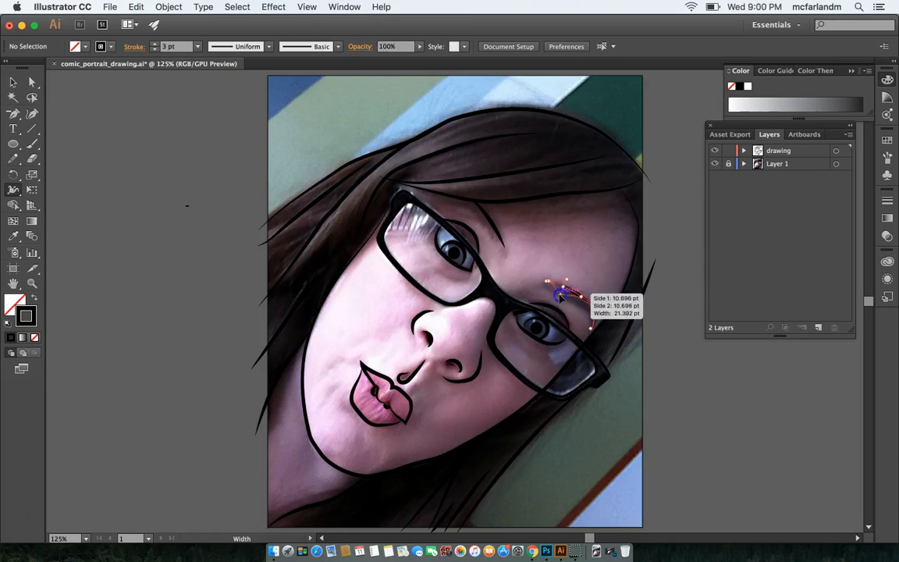
mouse_move(573, 310)
mouse_down()
mouse_move(602, 391)
mouse_move(579, 318)
mouse_up()
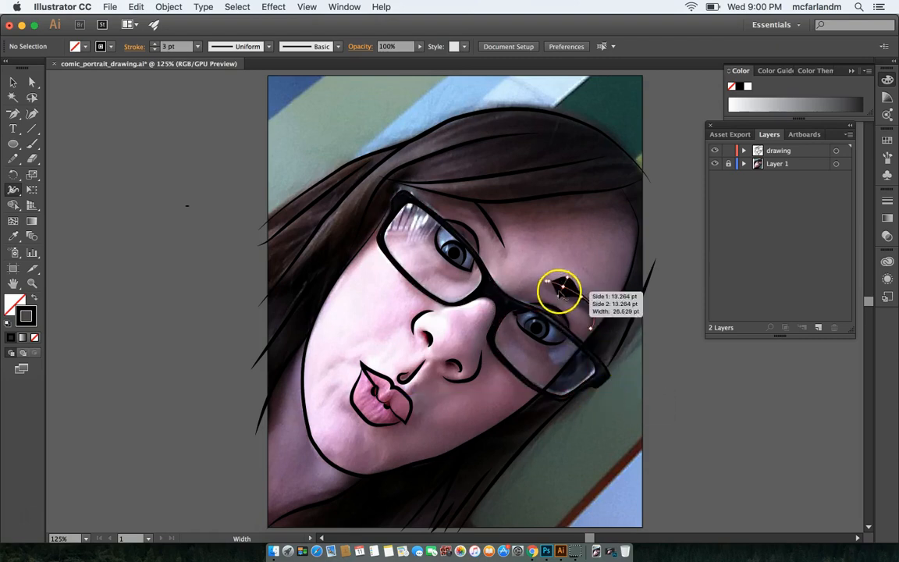
key(super+z)
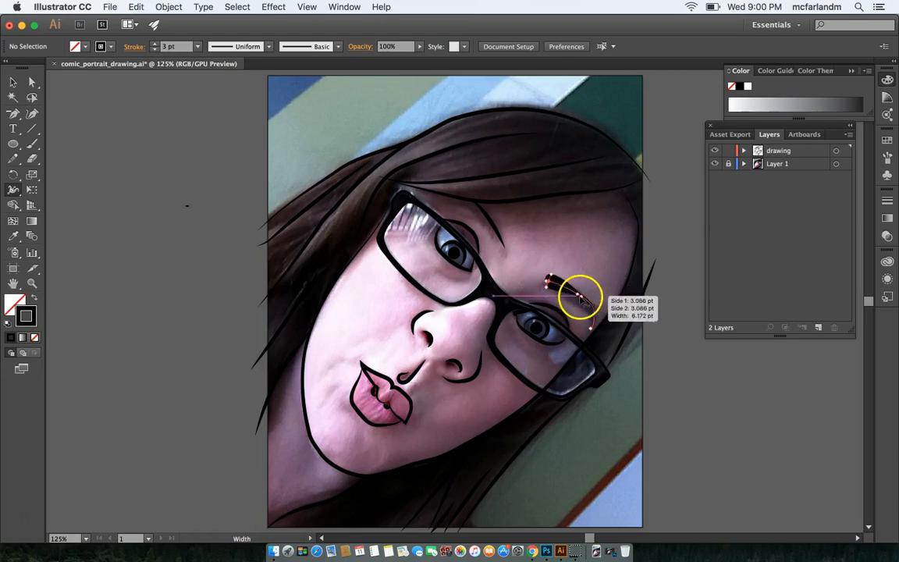
mouse_move(581, 296)
mouse_down()
mouse_move(539, 293)
mouse_move(570, 298)
mouse_up()
click(14, 81)
click(610, 275)
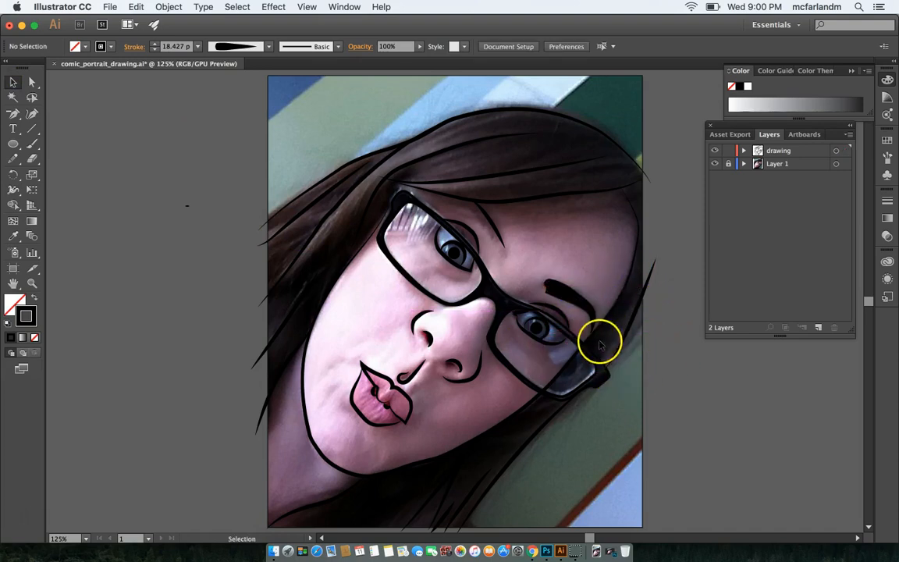
Select the thickened eyebrow path and delete the extra anchor point near its inner end
click(560, 306)
click(32, 82)
click(466, 236)
click(555, 297)
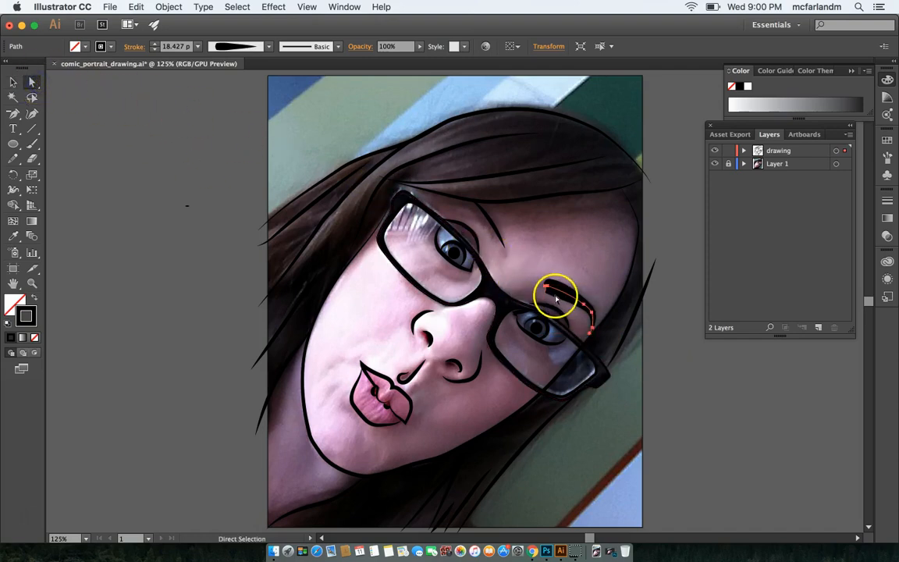
key(super+equal)
key(super+equal)
key(super+equal)
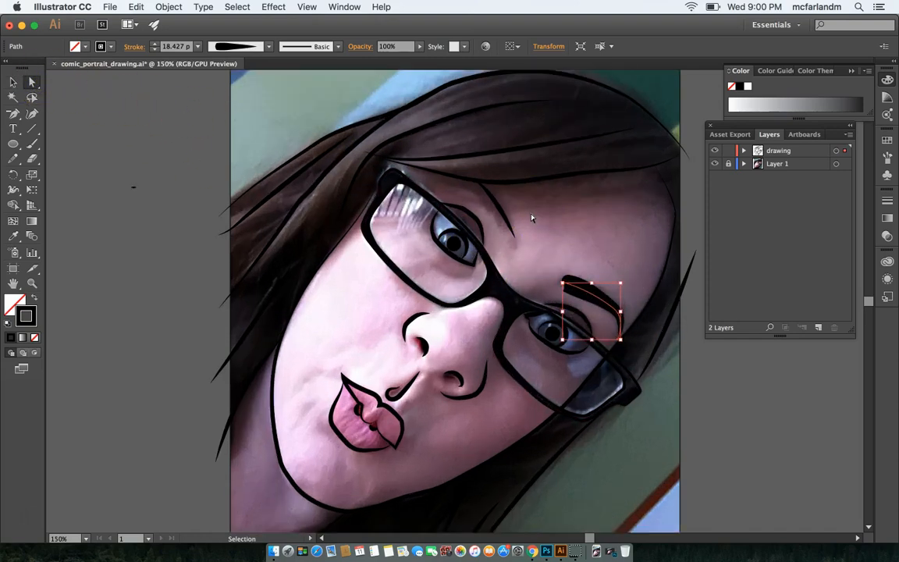
drag(568, 235, 351, 213)
click(13, 113)
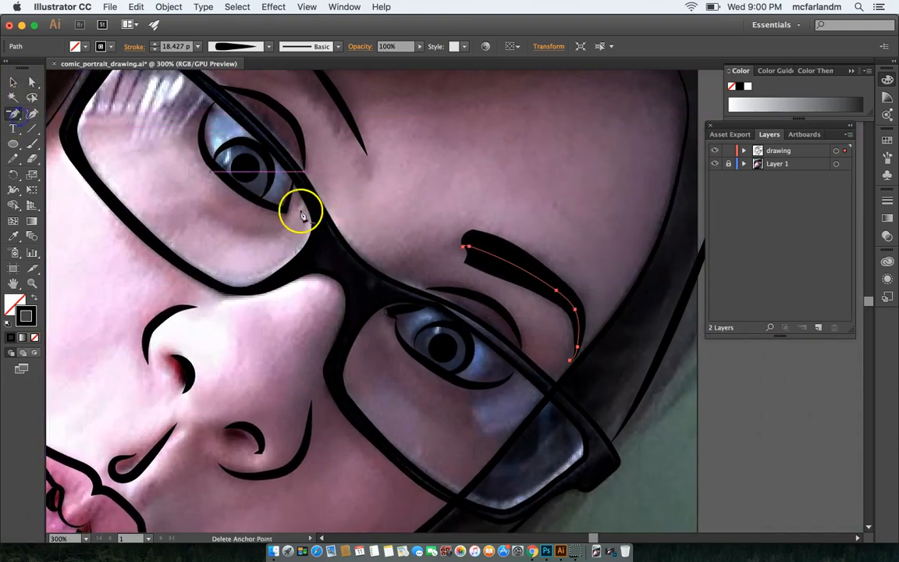
click(473, 251)
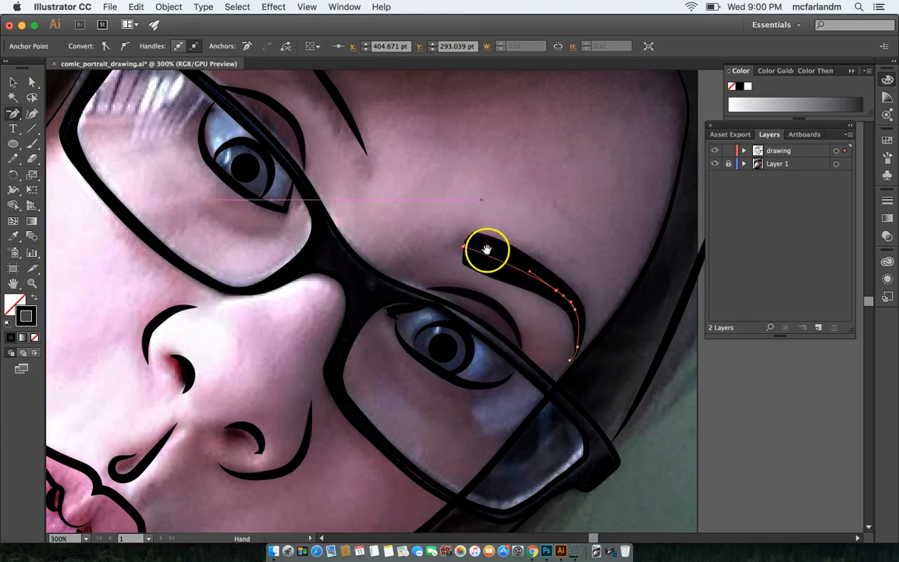
Narrow the thickened eyebrow's inner end to about 16.1 pt with the Width tool
click(15, 190)
mouse_move(470, 251)
mouse_down()
mouse_move(489, 275)
mouse_move(484, 257)
mouse_move(479, 274)
mouse_move(484, 257)
mouse_move(471, 248)
mouse_move(490, 259)
mouse_move(487, 268)
mouse_move(469, 252)
mouse_up()
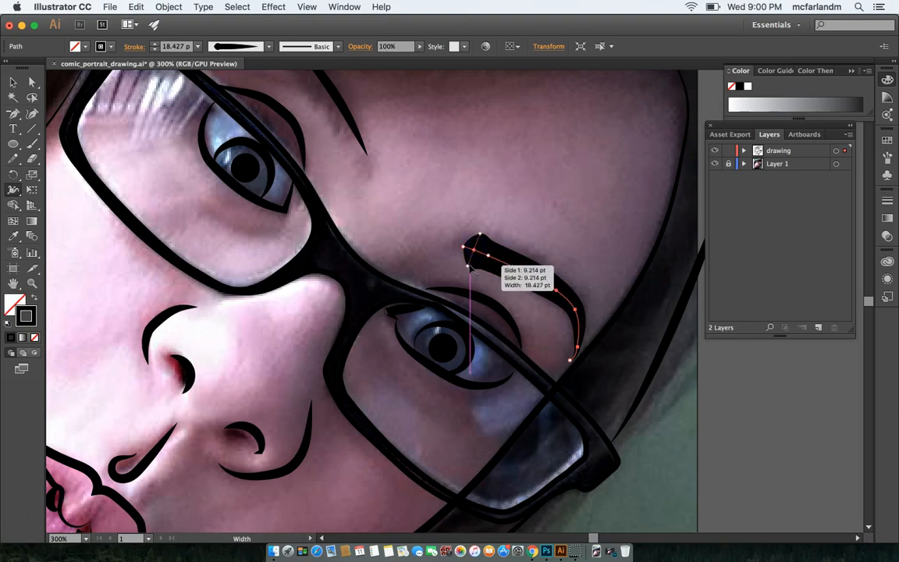
drag(469, 267, 472, 264)
click(614, 223)
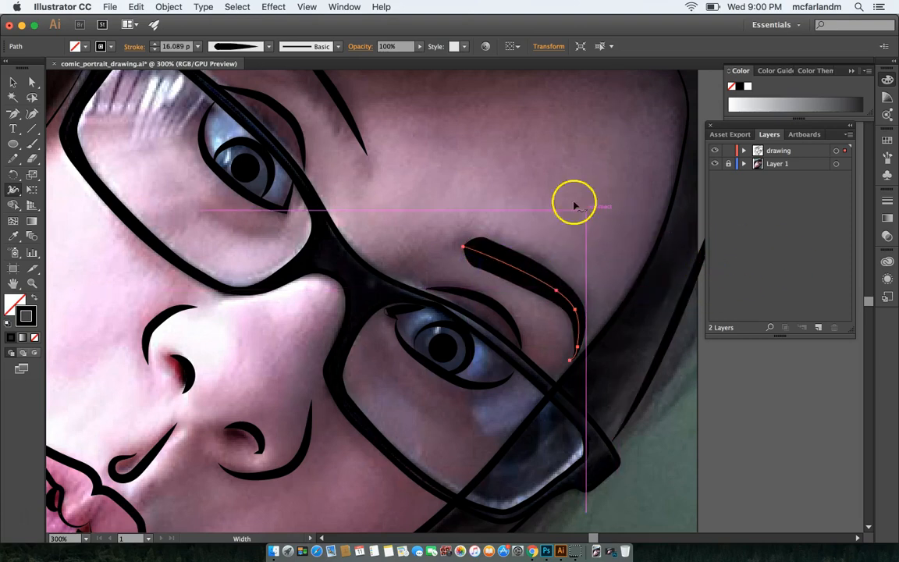
Thicken the upper eyebrow with the Width tool, widest at its inner end and tapering toward the hairline to match the photo
drag(411, 110, 456, 226)
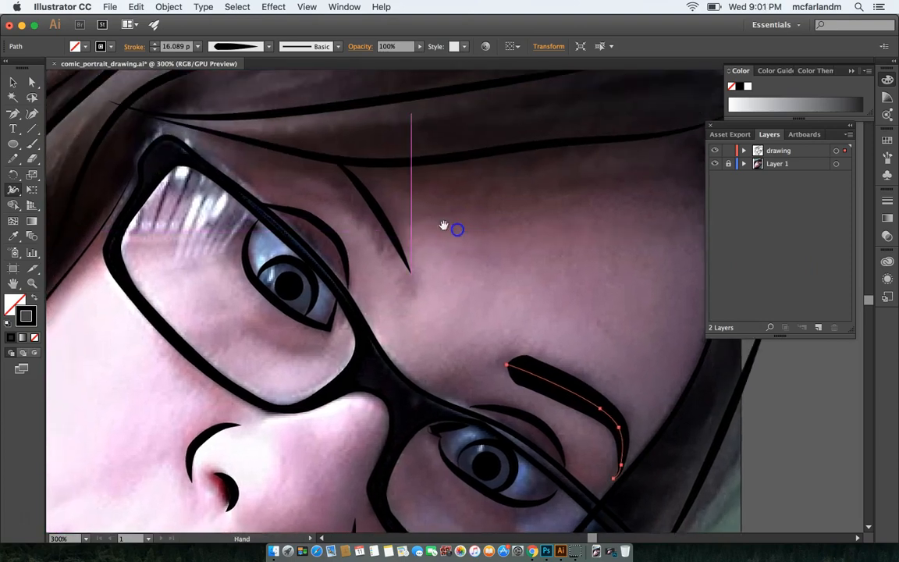
mouse_move(409, 265)
mouse_down()
mouse_move(418, 271)
mouse_move(411, 260)
mouse_up()
drag(345, 176, 383, 214)
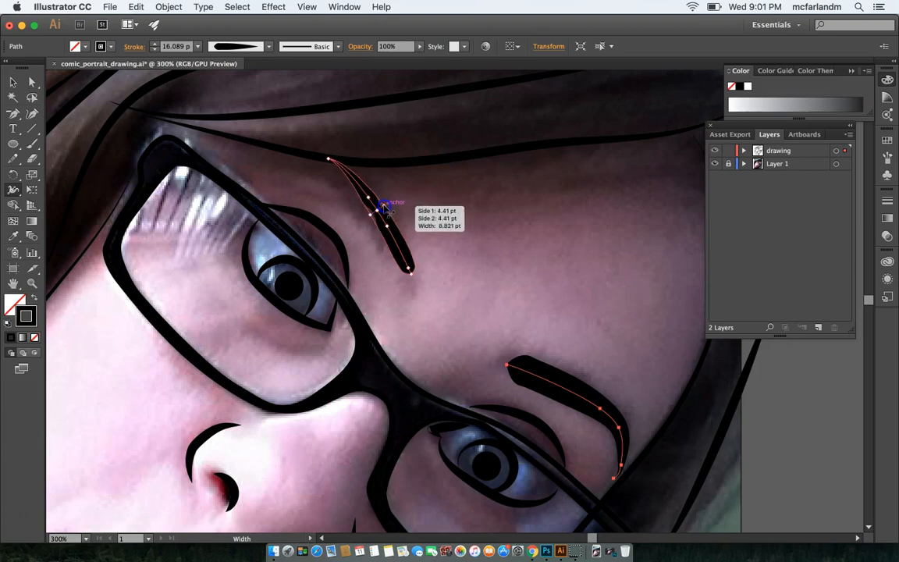
drag(384, 206, 384, 205)
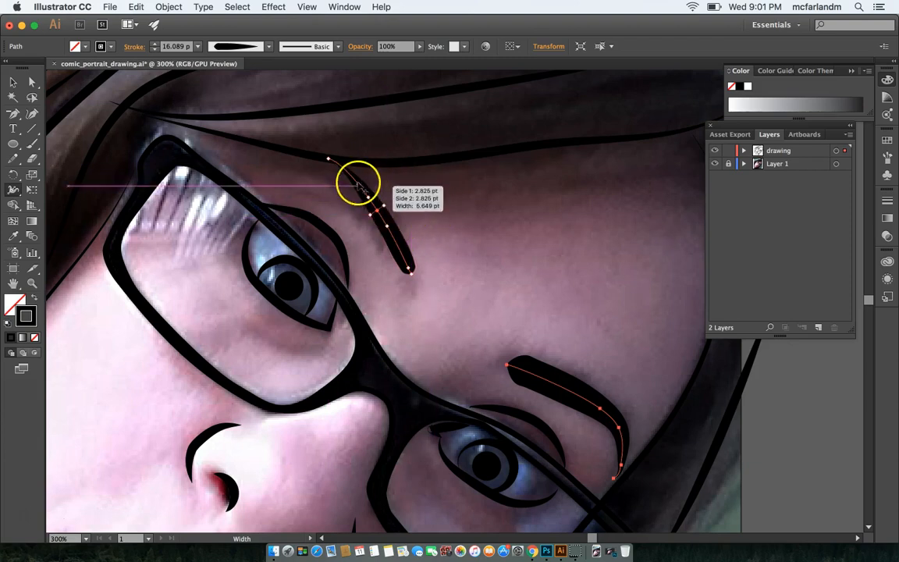
mouse_move(348, 173)
mouse_down()
mouse_move(329, 159)
mouse_move(360, 177)
mouse_up()
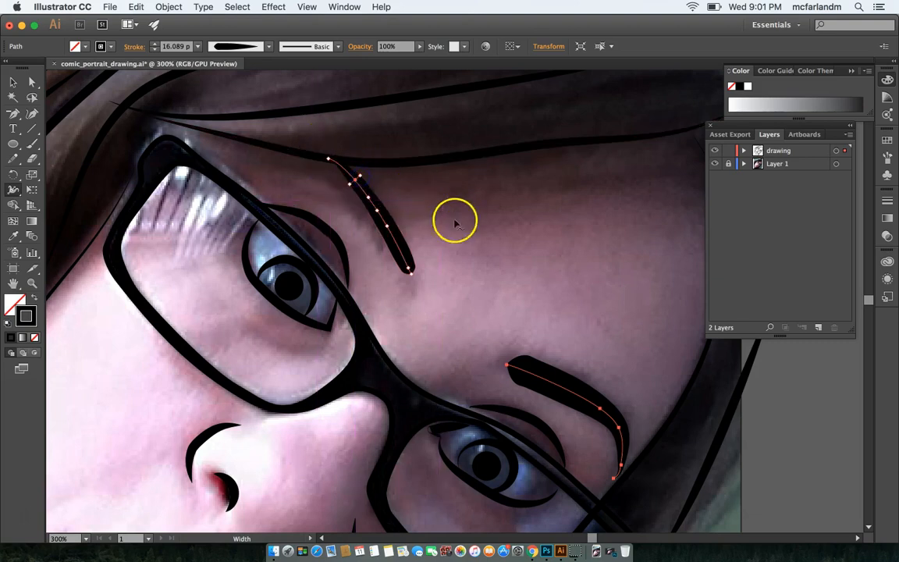
drag(413, 267, 422, 266)
mouse_move(387, 225)
mouse_down()
mouse_move(401, 215)
mouse_move(395, 222)
mouse_move(382, 199)
mouse_move(381, 207)
mouse_up()
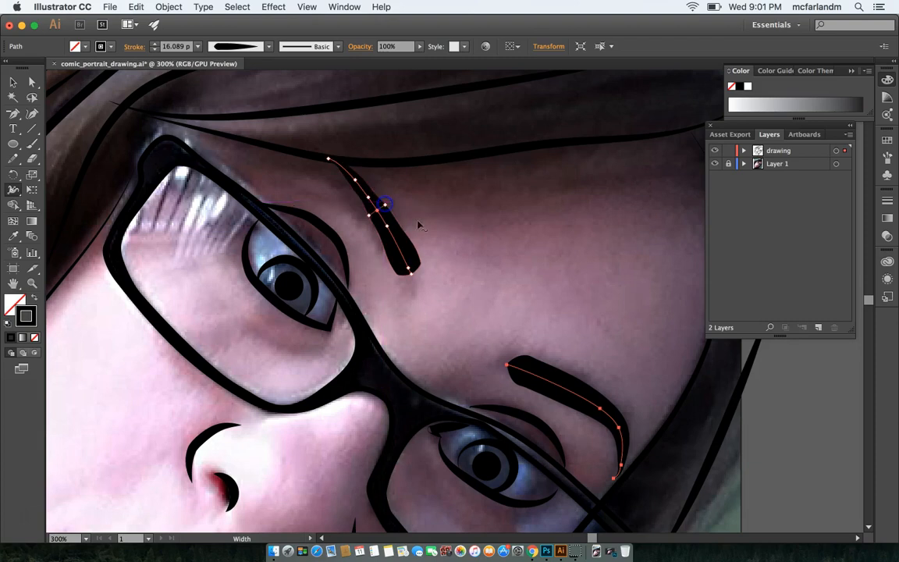
Fit the whole artboard in view and hide Layer 1 to review the line art without the photo
drag(453, 433, 433, 431)
key(super+0)
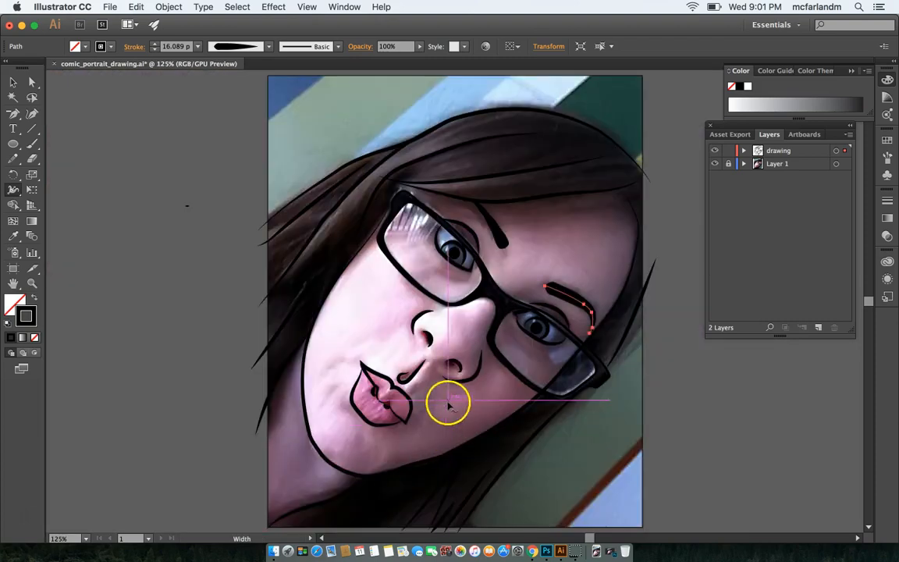
click(715, 163)
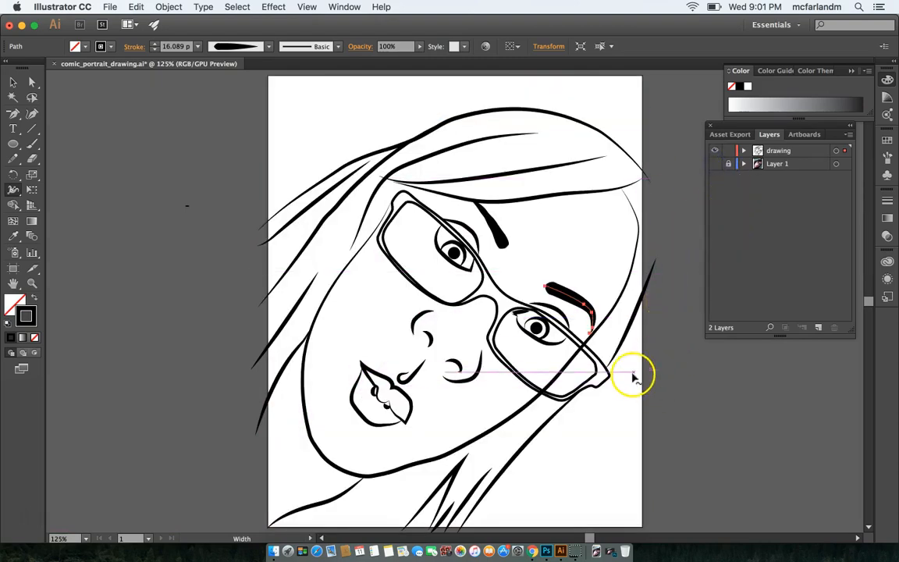
mouse_move(608, 382)
mouse_down()
mouse_move(565, 372)
mouse_move(535, 395)
mouse_up()
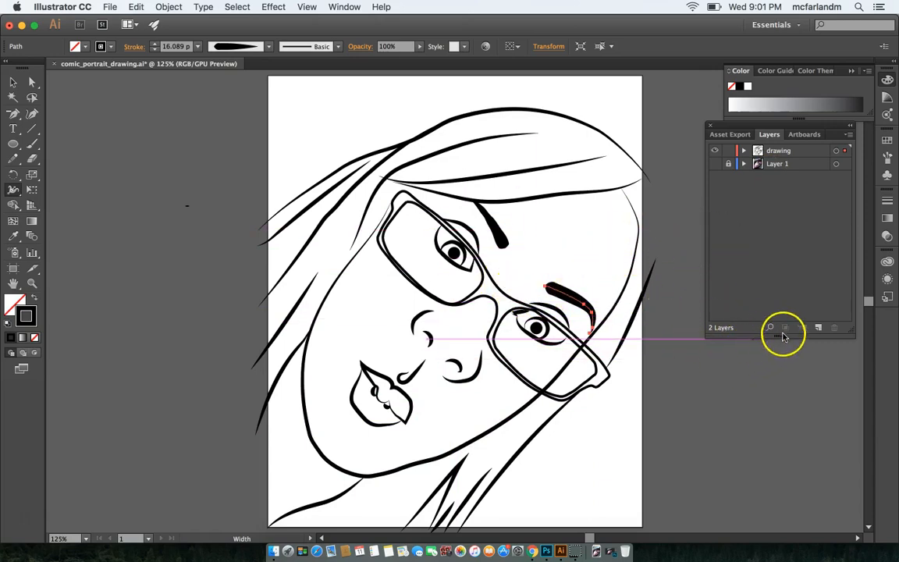
Create a new layer, place it between the drawing layer and Layer 1, and lock the drawing layer
click(818, 330)
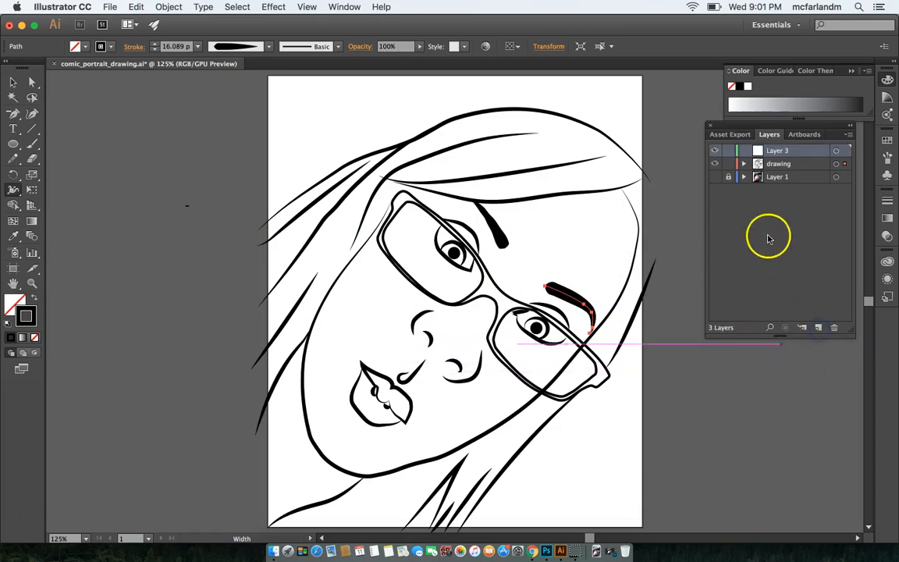
drag(779, 154, 780, 179)
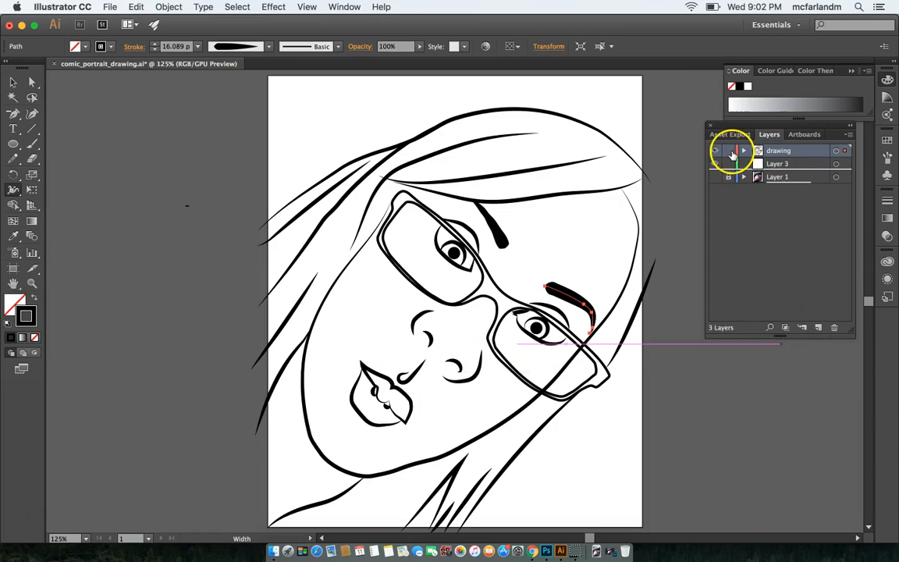
click(728, 150)
click(728, 176)
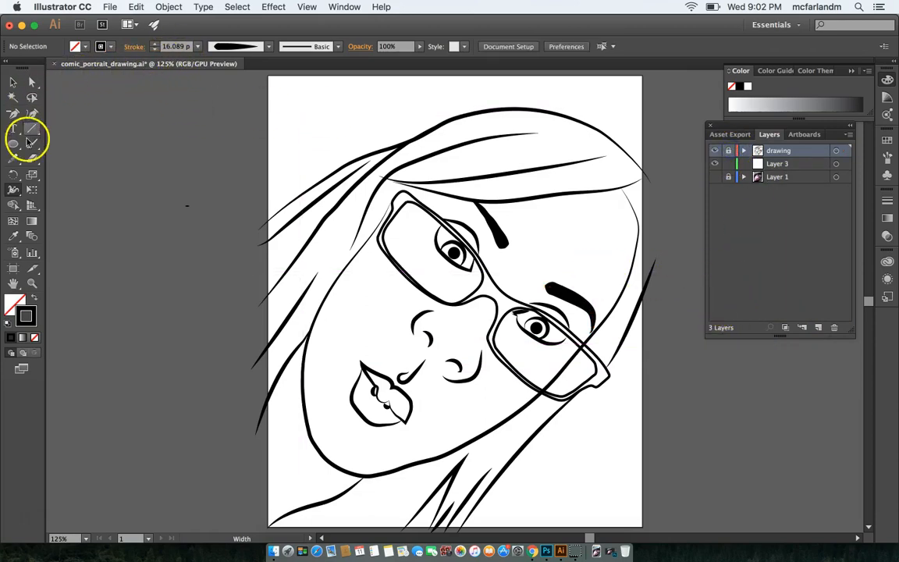
Show Layer 1, set up the Pen tool with a black fill and no stroke, and make Layer 3 active
click(30, 131)
click(14, 115)
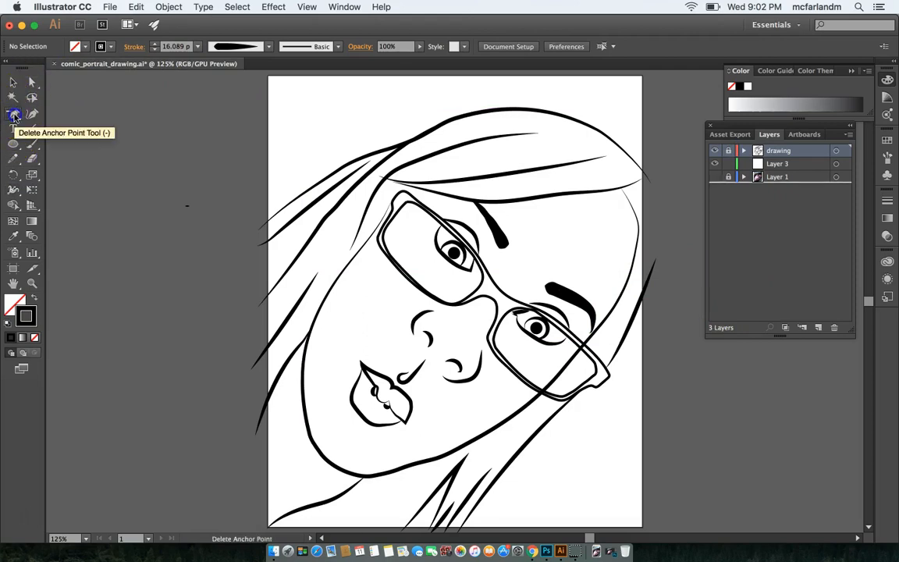
drag(12, 117, 51, 116)
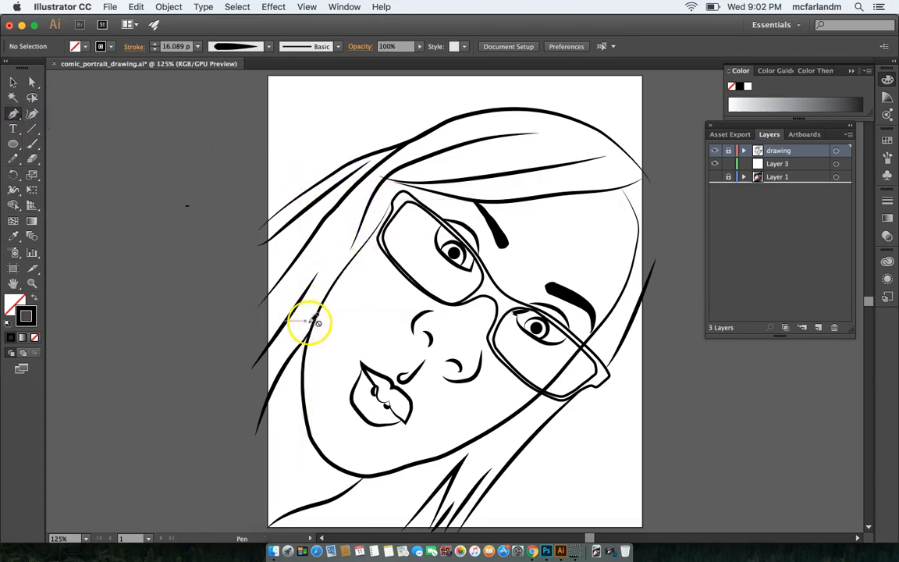
click(715, 176)
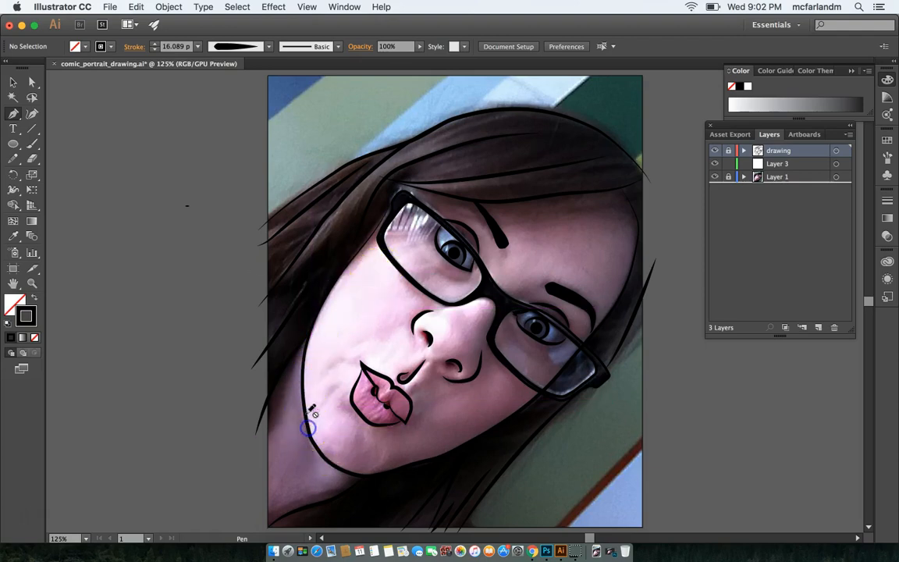
click(307, 375)
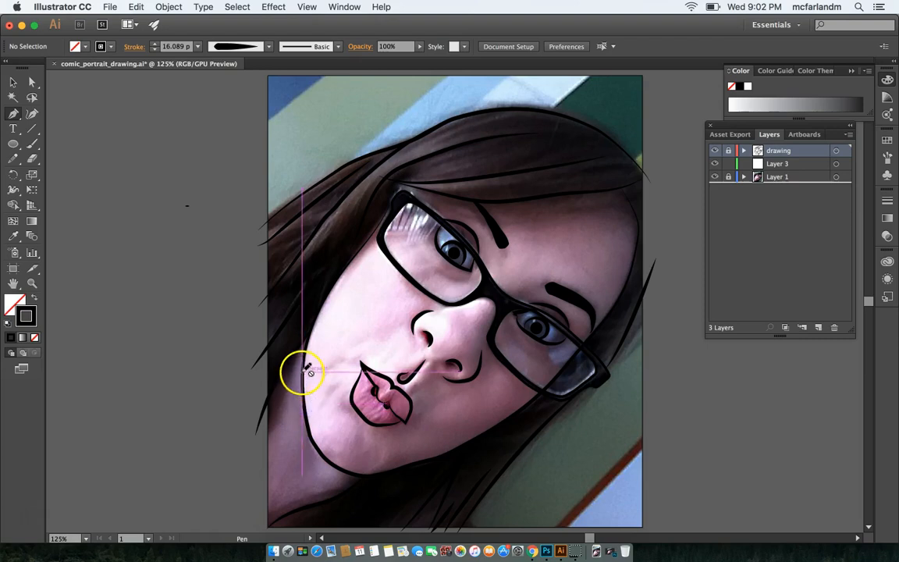
key(x)
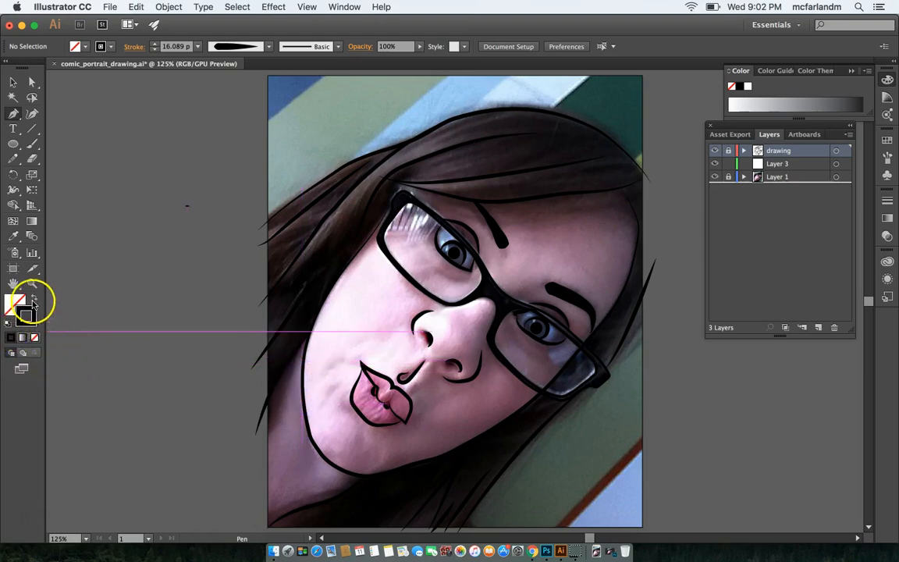
key(x)
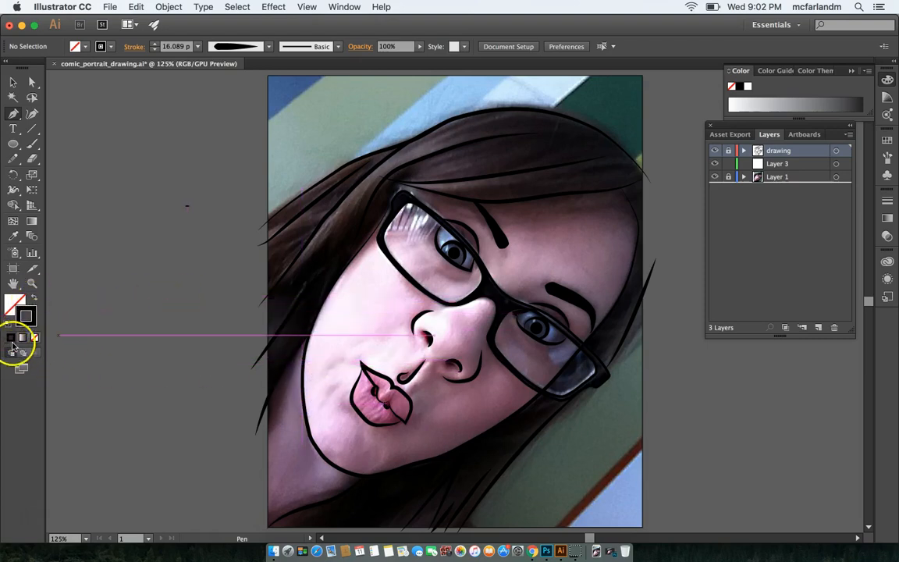
click(35, 301)
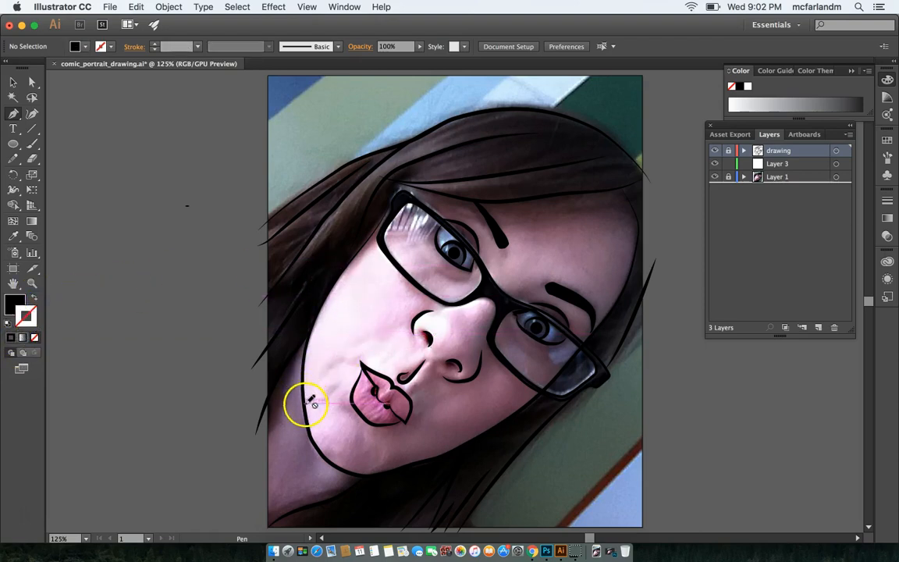
click(747, 163)
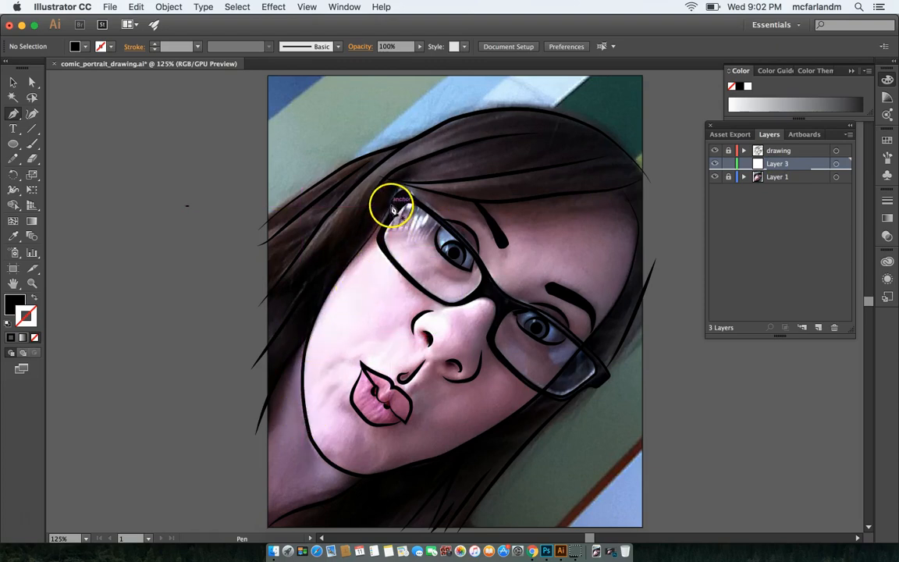
Start a skin shape with the Pen tool, tracing from the upper glasses corner down the cheek and hair edge to the artboard's edge
drag(387, 211, 346, 277)
click(329, 299)
click(316, 320)
click(312, 334)
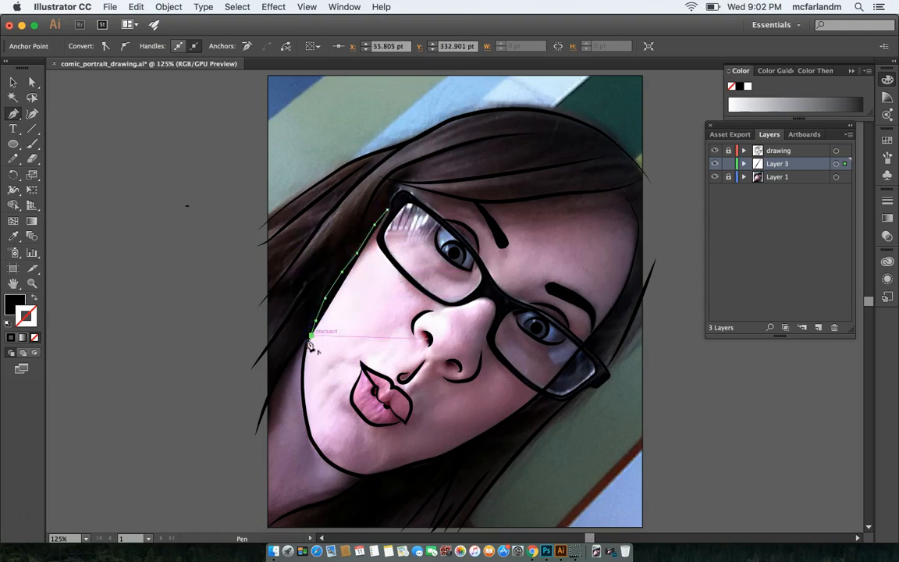
click(303, 345)
drag(288, 365, 279, 384)
click(270, 400)
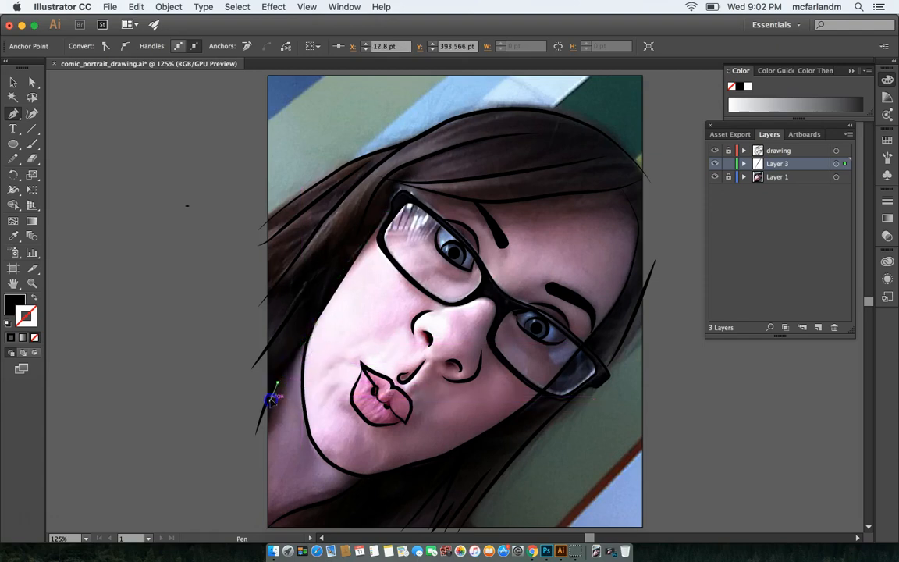
click(267, 406)
Continue the skin path around the artboard's lower corner, along the neck and jaw, and up to the lower lens
click(267, 480)
drag(269, 485, 351, 493)
drag(360, 480, 373, 476)
drag(401, 466, 512, 417)
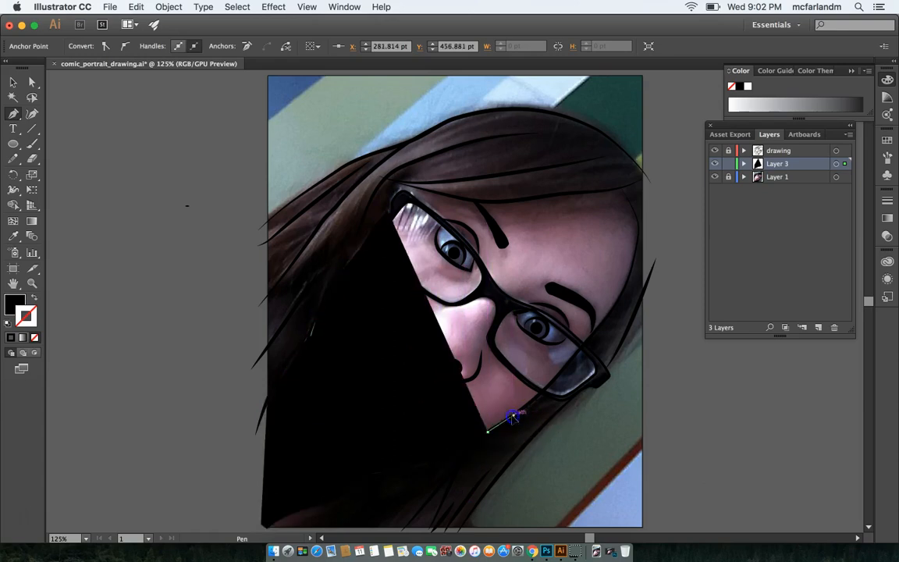
click(529, 404)
click(541, 393)
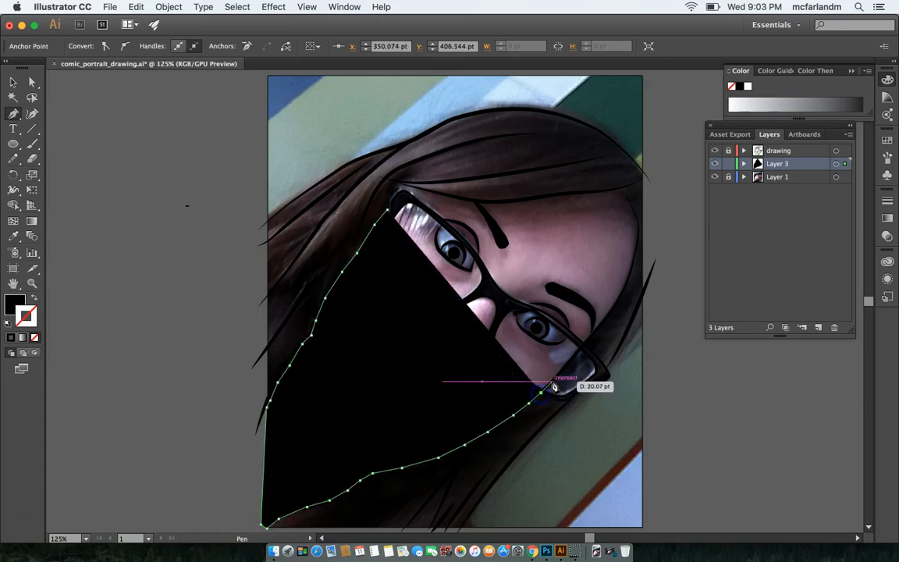
click(561, 372)
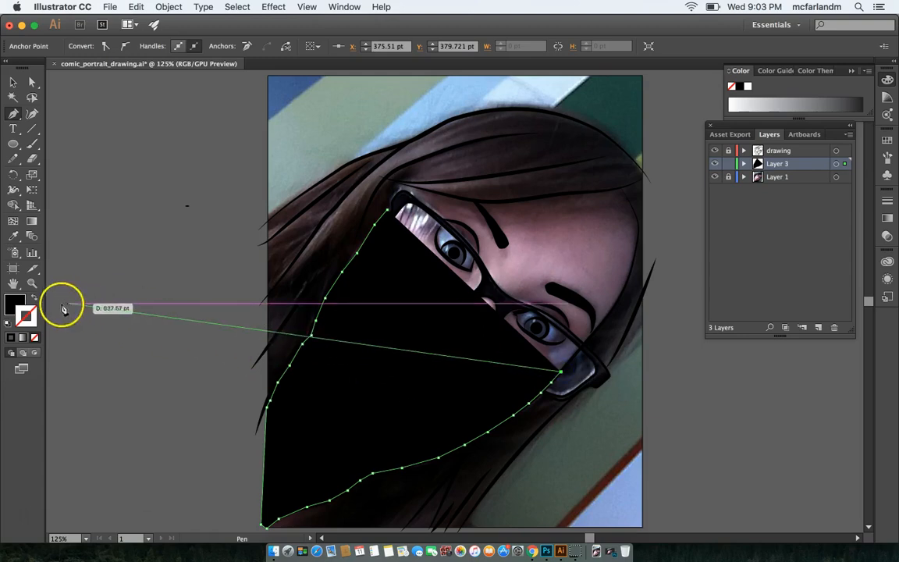
Swap the path to no fill with a black stroke and continue tracing past the lower lens and temple to the hairline
click(34, 298)
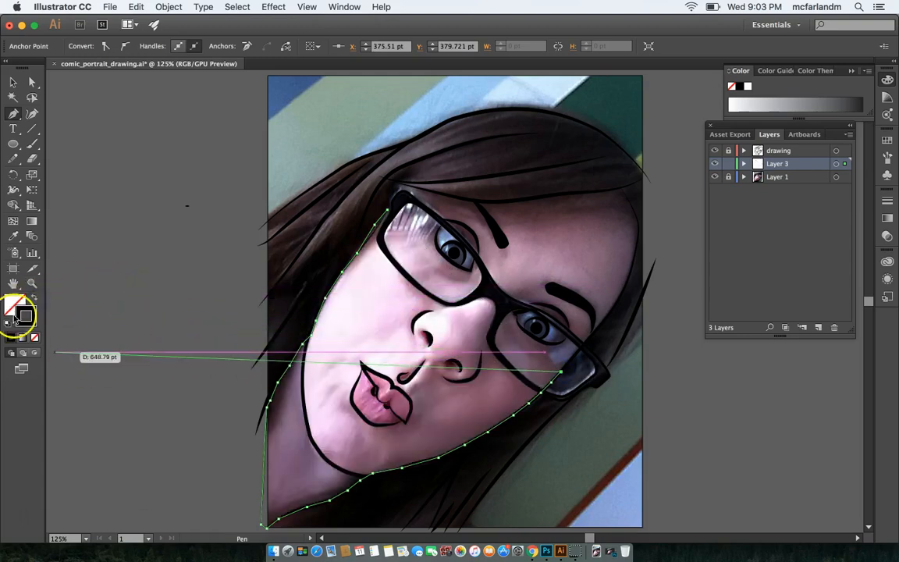
click(576, 353)
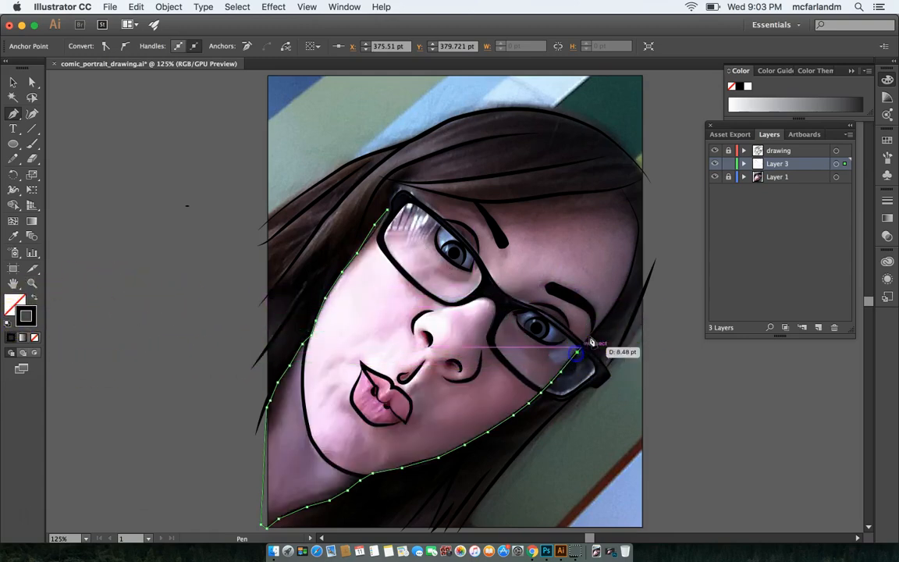
click(606, 313)
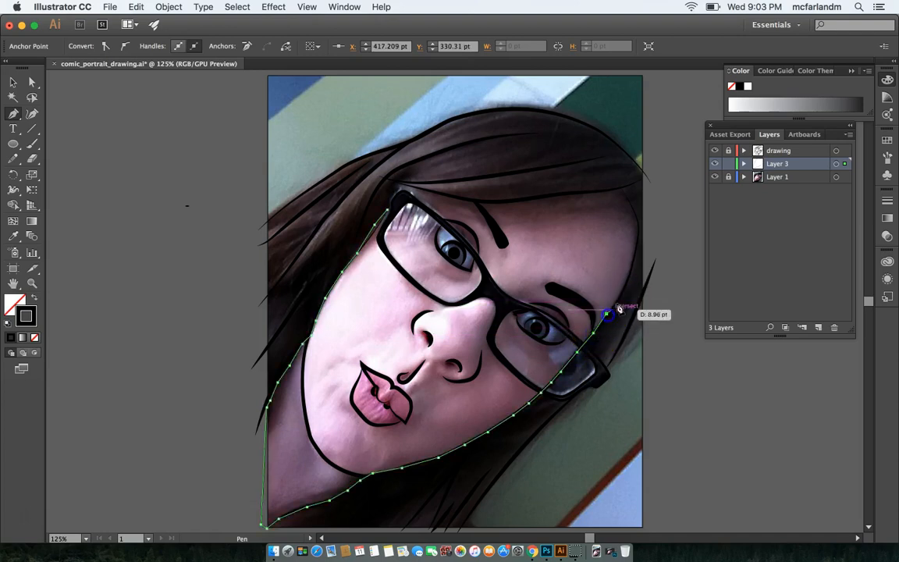
click(630, 281)
click(630, 273)
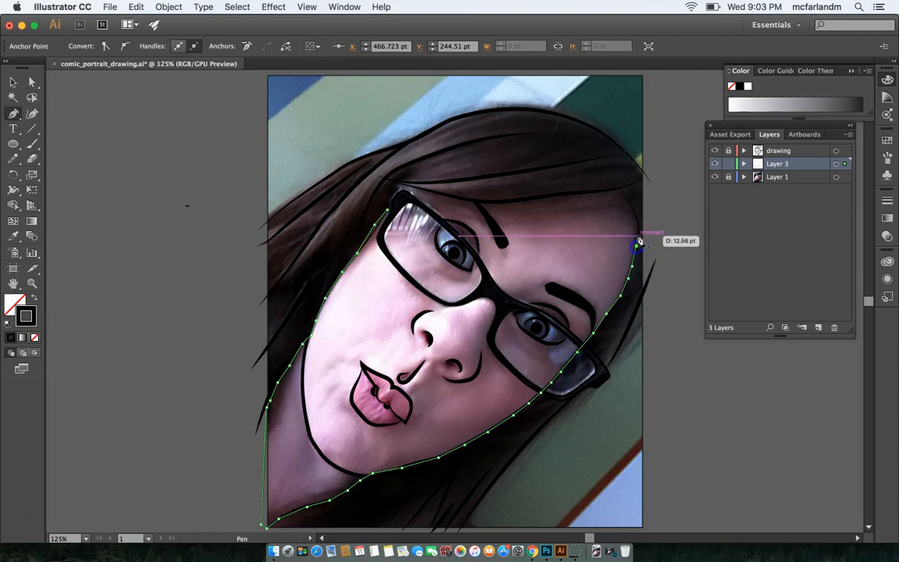
click(638, 209)
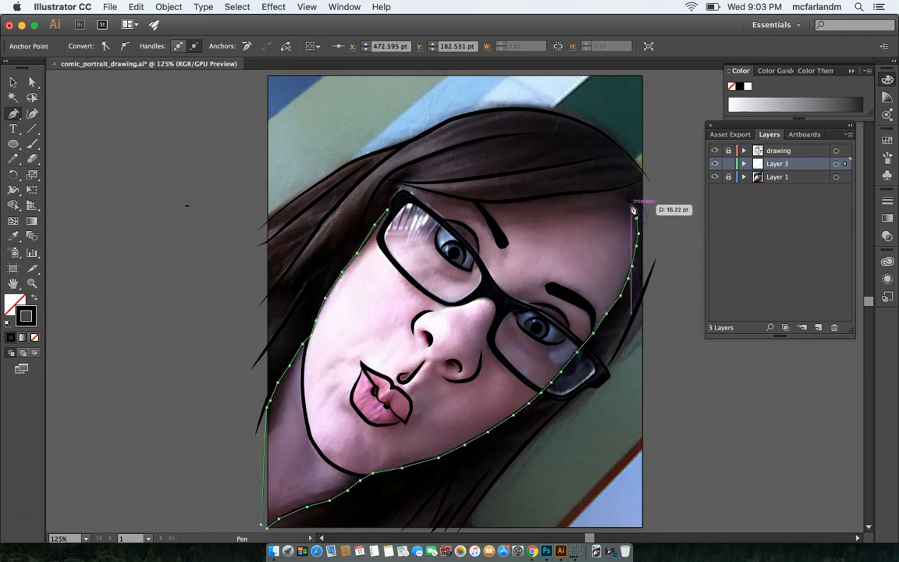
click(627, 191)
click(619, 182)
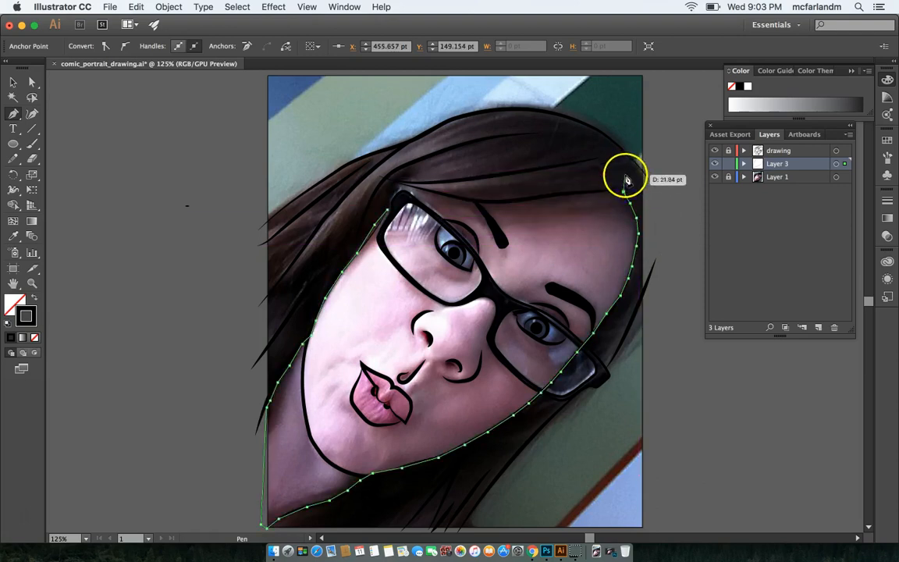
Trace the skin path across the forehead just above the hairline and close it at its starting point by the glasses
click(564, 183)
click(495, 190)
click(441, 189)
click(415, 192)
click(393, 190)
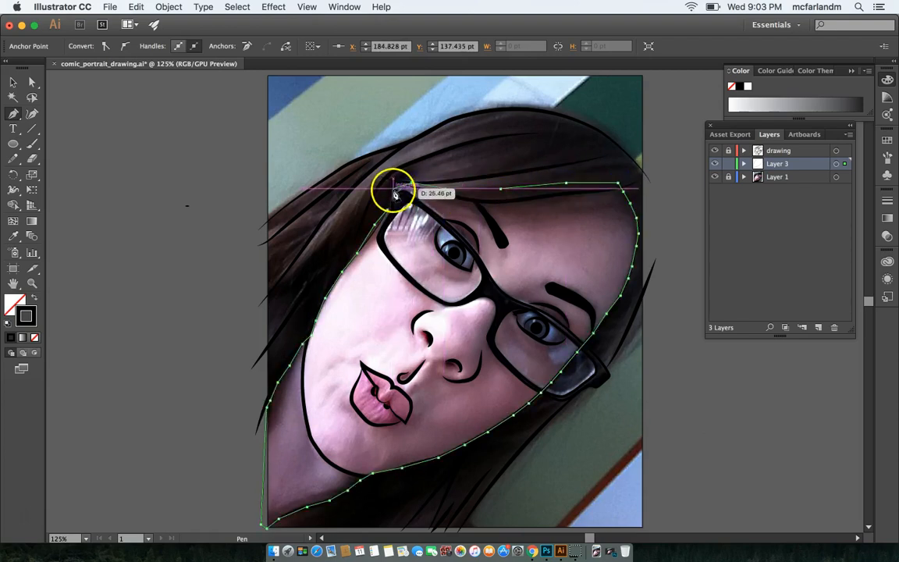
click(389, 211)
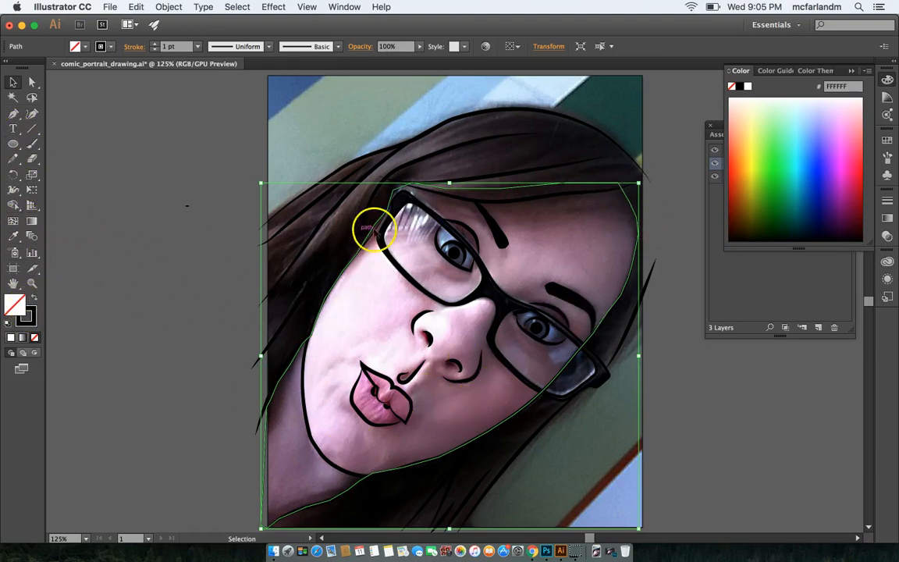
Try yellow fills on the face and neck shape, then settle on the pale skin tone FFE8DE
click(750, 115)
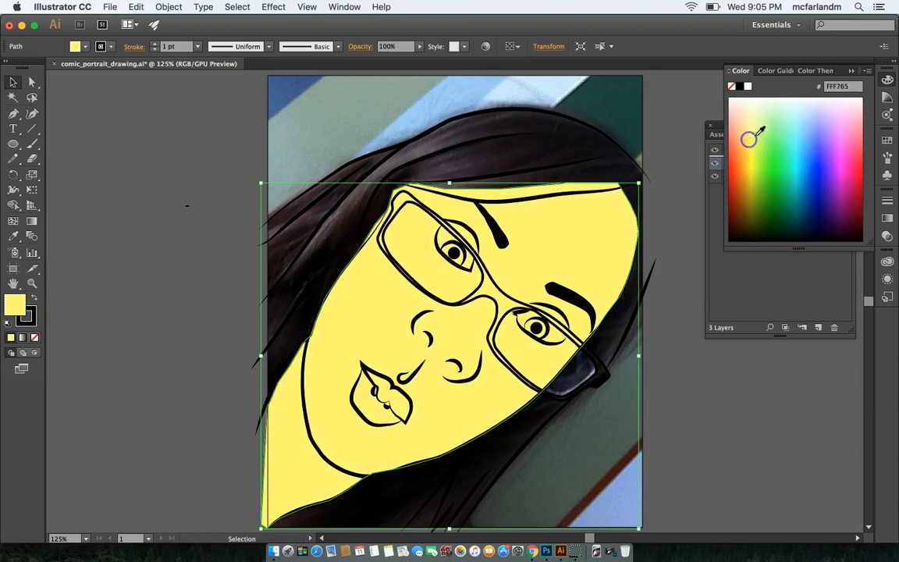
click(749, 175)
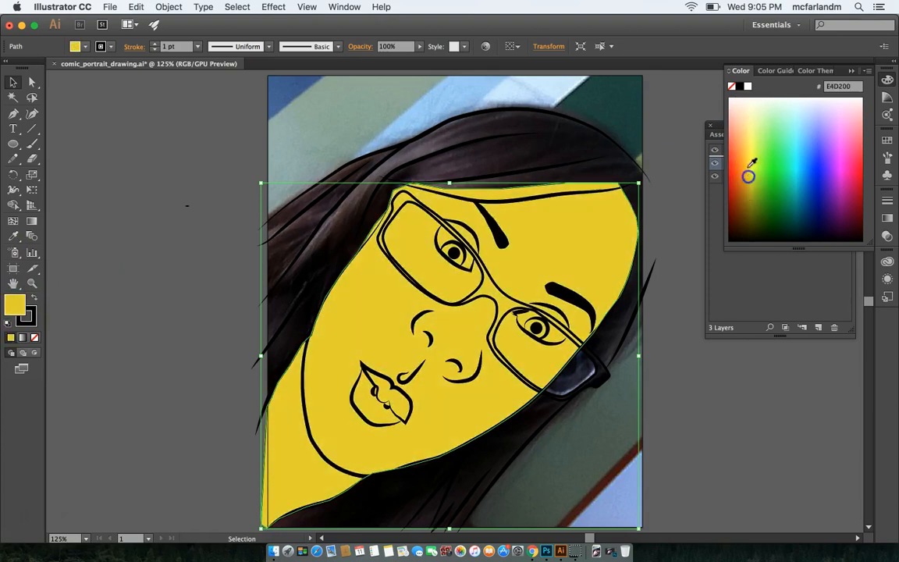
click(747, 111)
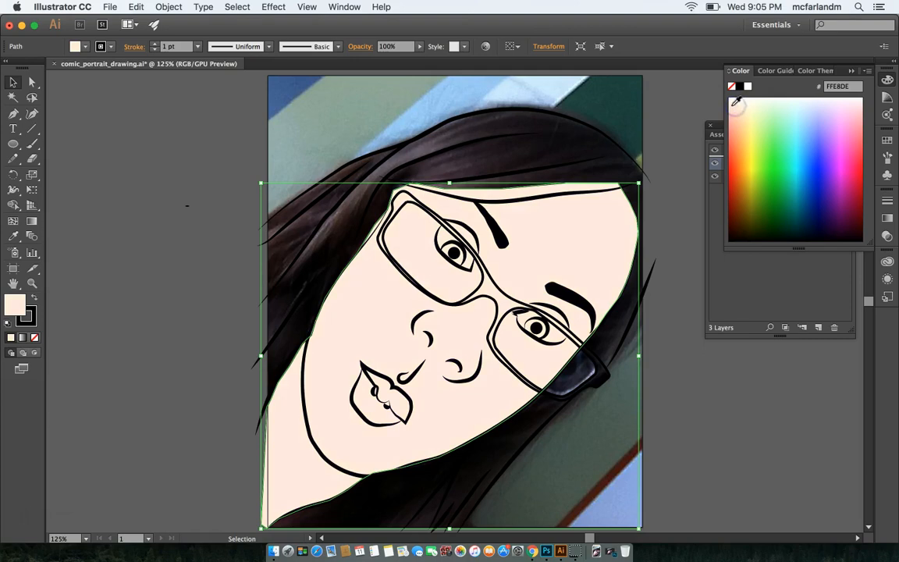
Undo the last fill colour change and remove the skin shape's fill to expose the photo beneath
key(a)
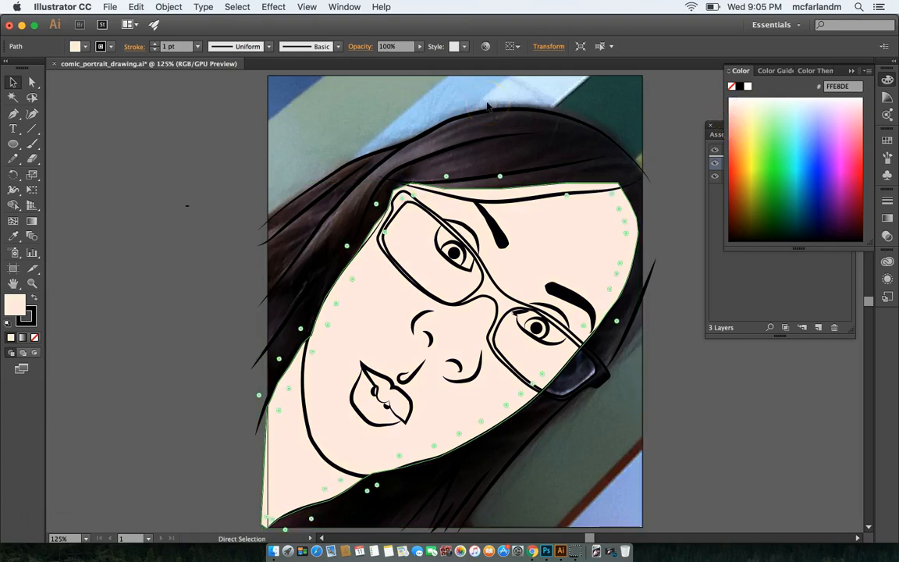
key(super+z)
key(v)
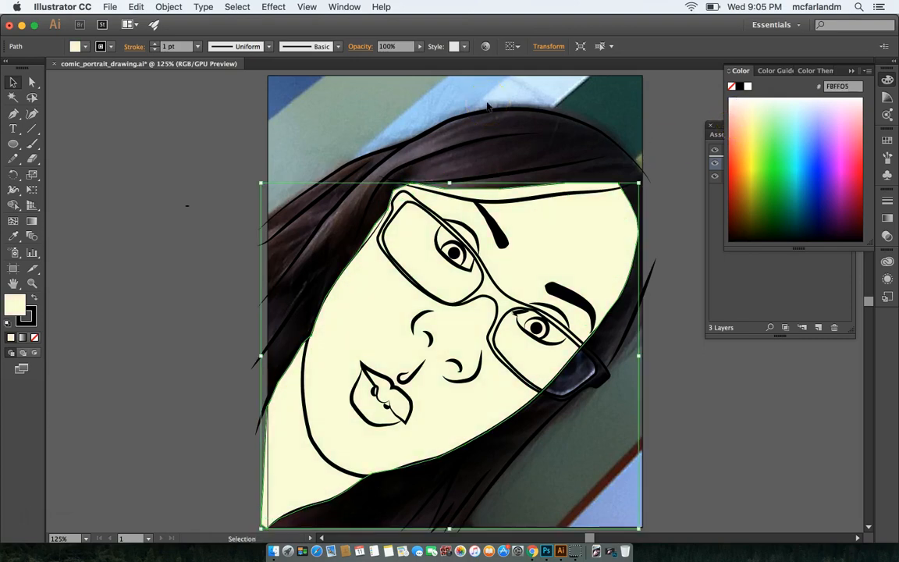
click(35, 337)
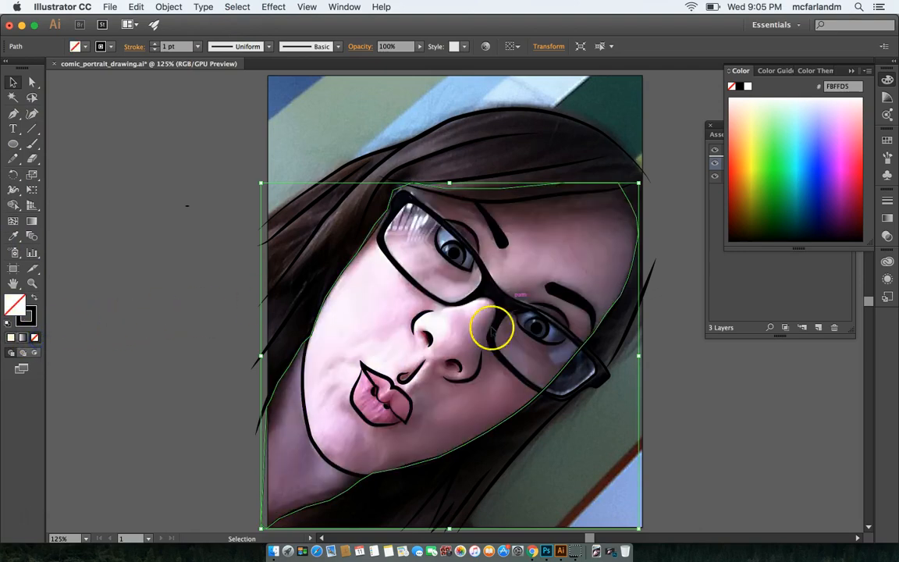
Try filling the skin shape with colours sampled from the photo's jaw, cheek and nose using the Eyedropper
key(i)
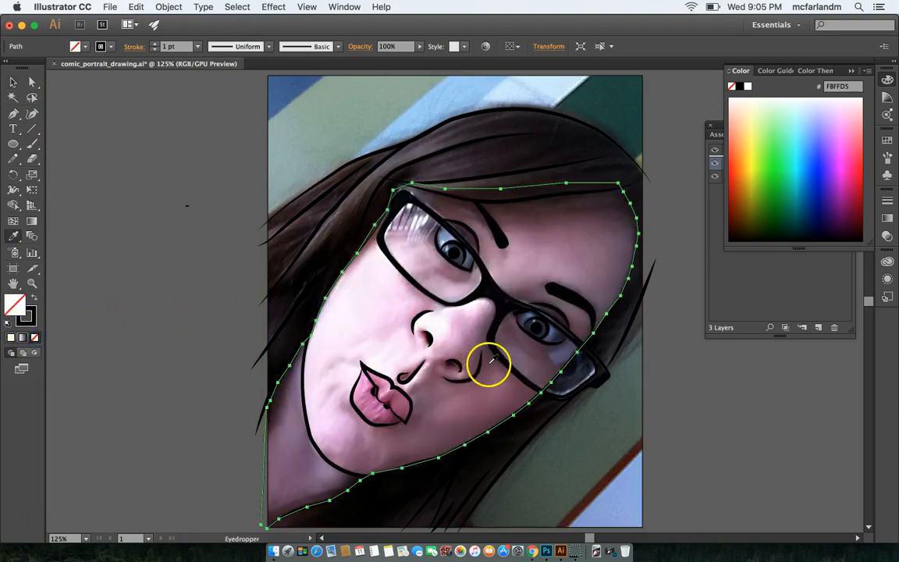
click(528, 391)
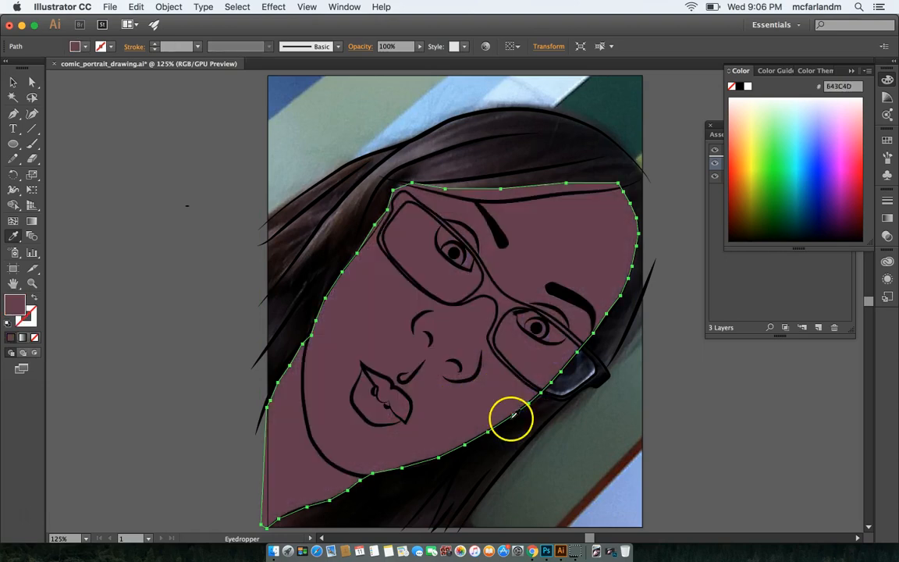
click(473, 410)
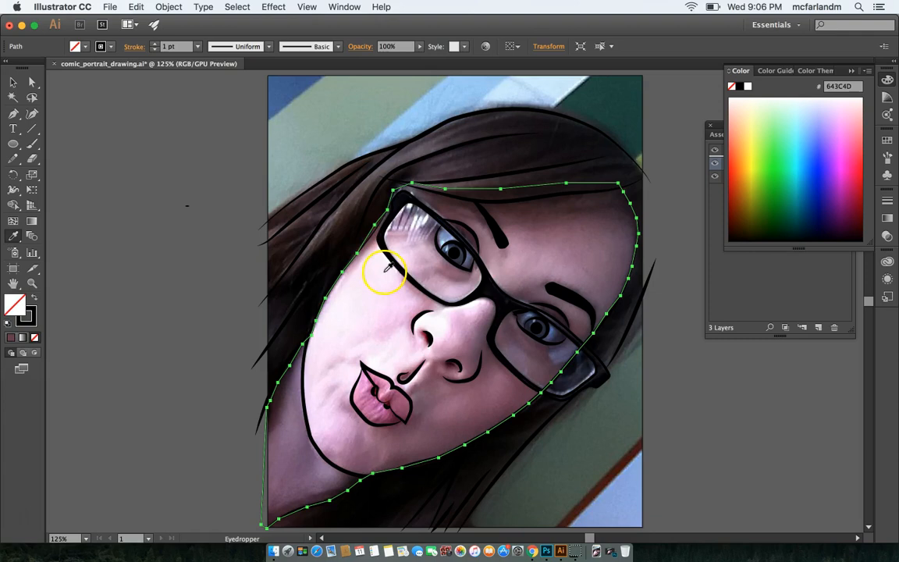
click(383, 271)
click(418, 349)
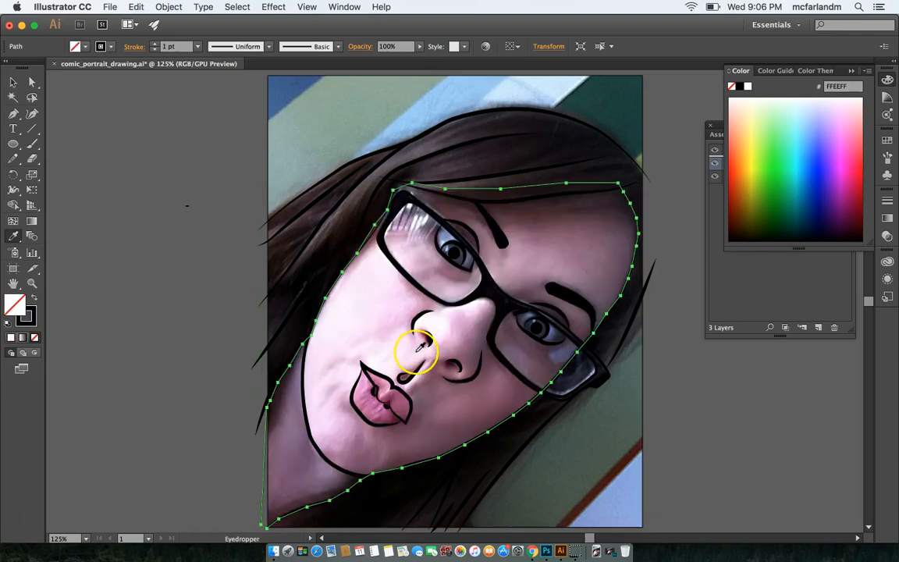
click(475, 310)
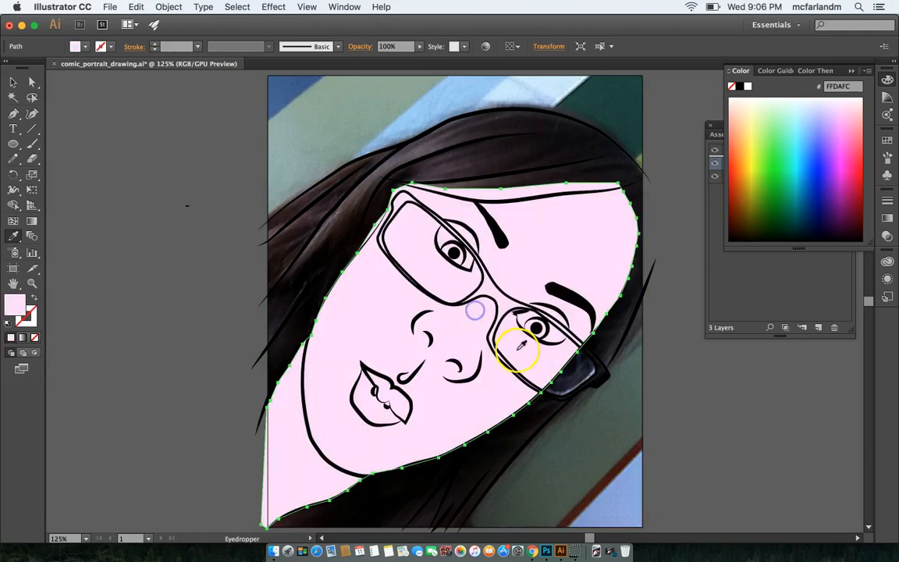
click(485, 335)
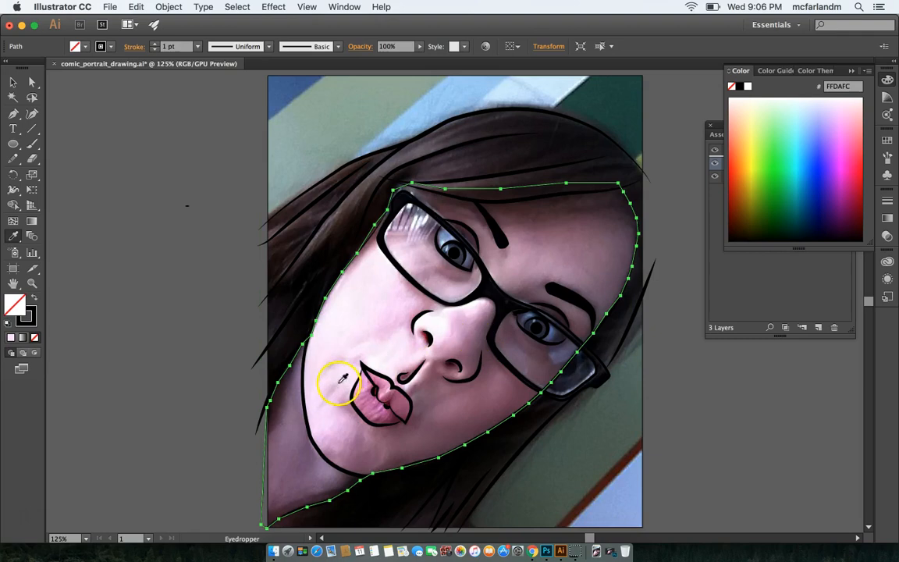
Try skin fills sampled from the photo's forehead and mouth area, followed by pale yellow FFF8AB
click(559, 221)
click(508, 299)
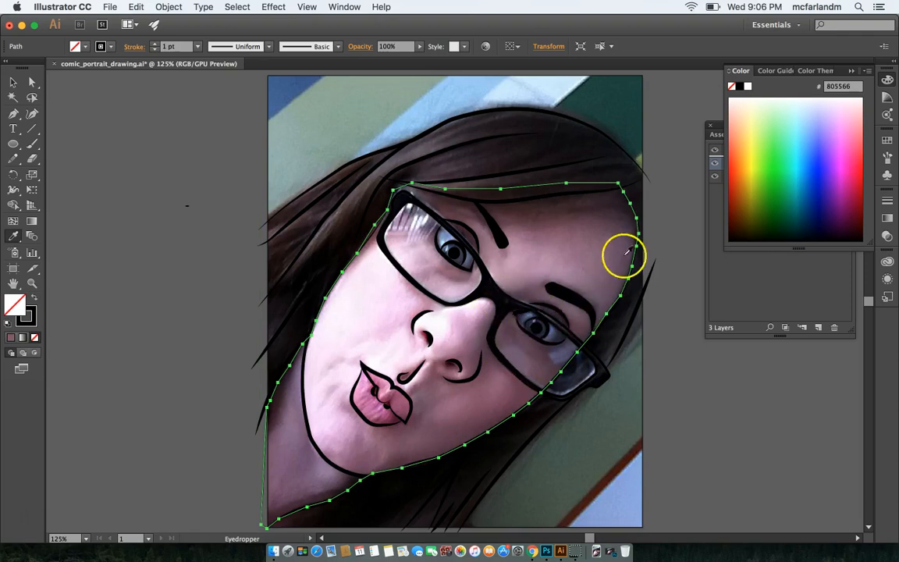
click(579, 280)
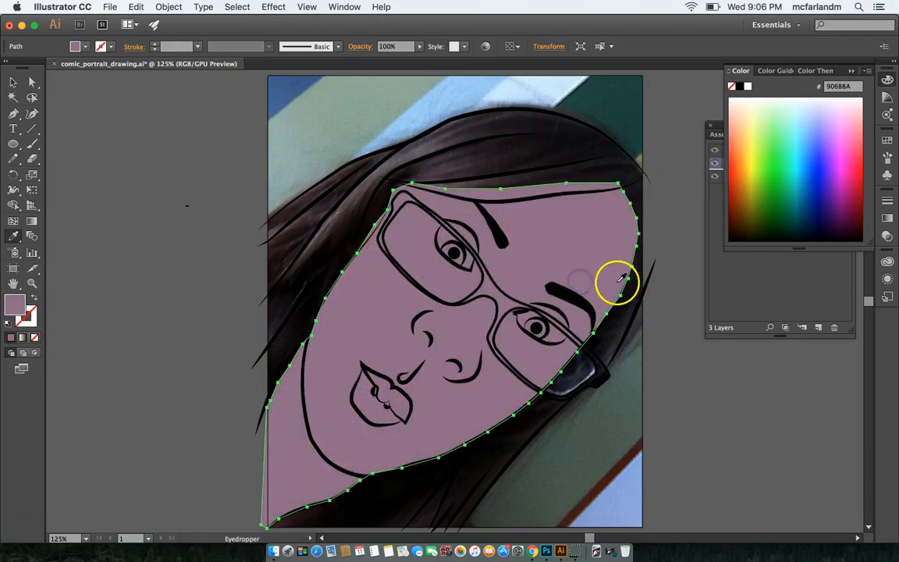
key(super+z)
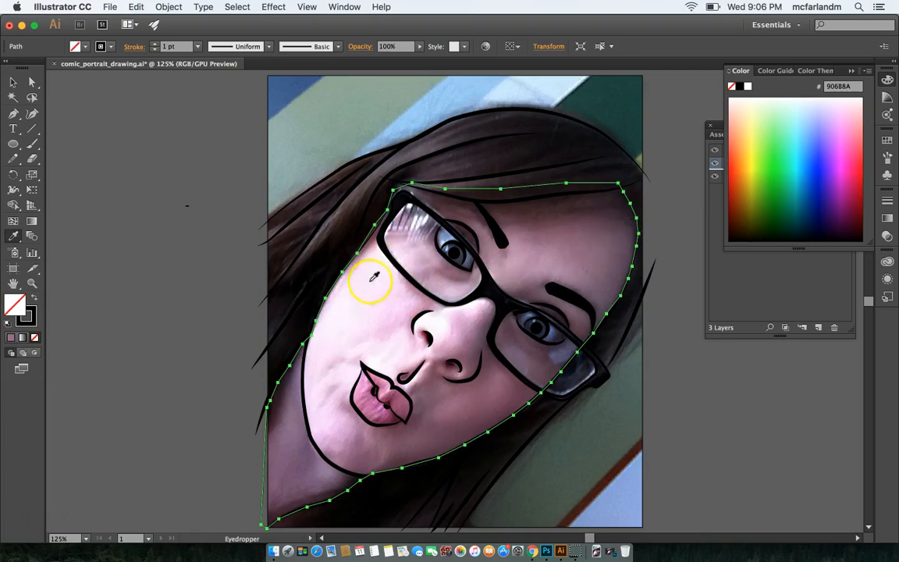
click(378, 339)
key(super+z)
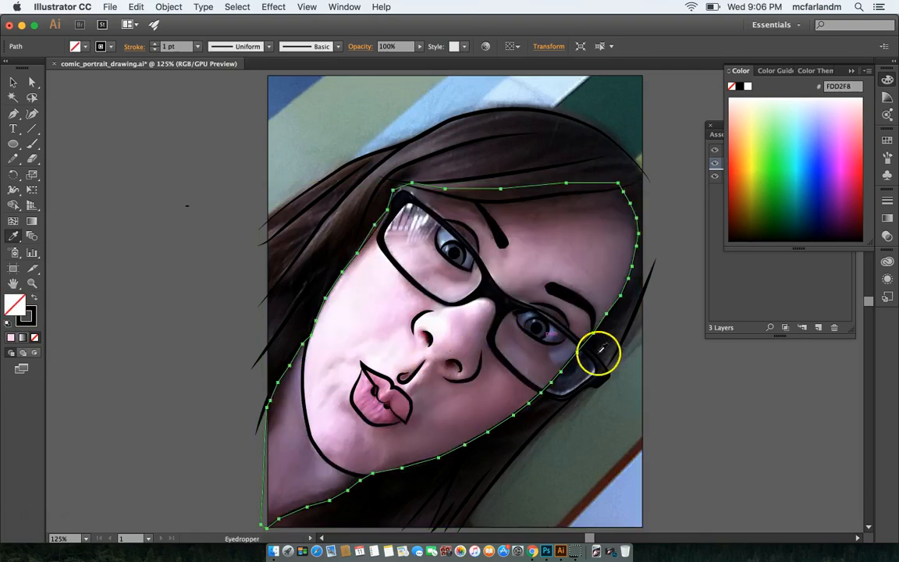
click(750, 117)
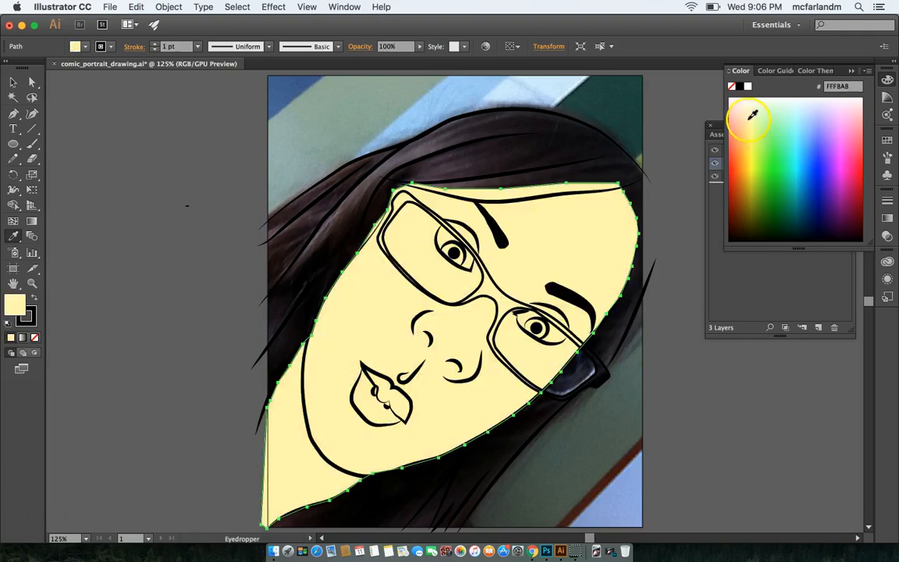
Load the Skintones swatch library, fill the skin shape with its pale beige swatch, and move the library clear of the artwork
click(887, 141)
click(868, 132)
mouse_move(782, 383)
click(644, 439)
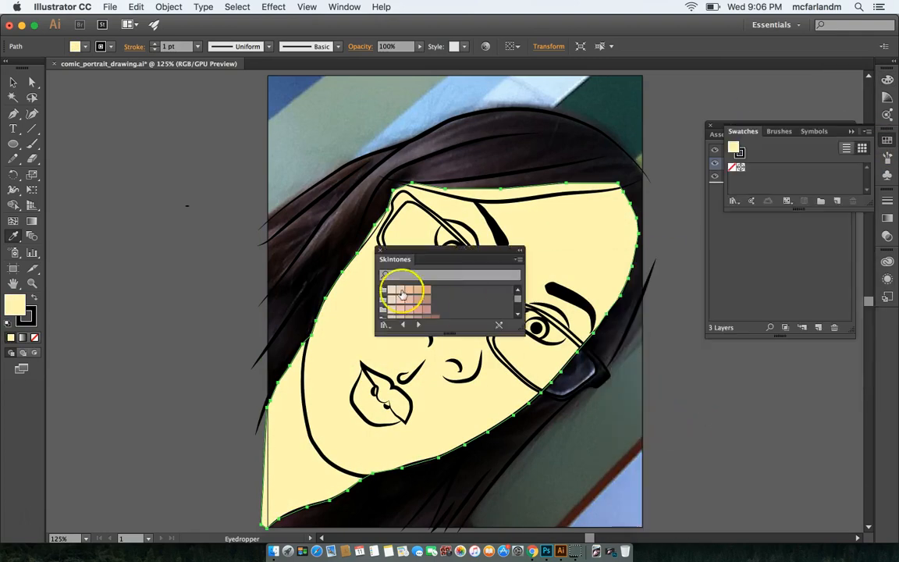
click(392, 297)
drag(447, 252, 786, 83)
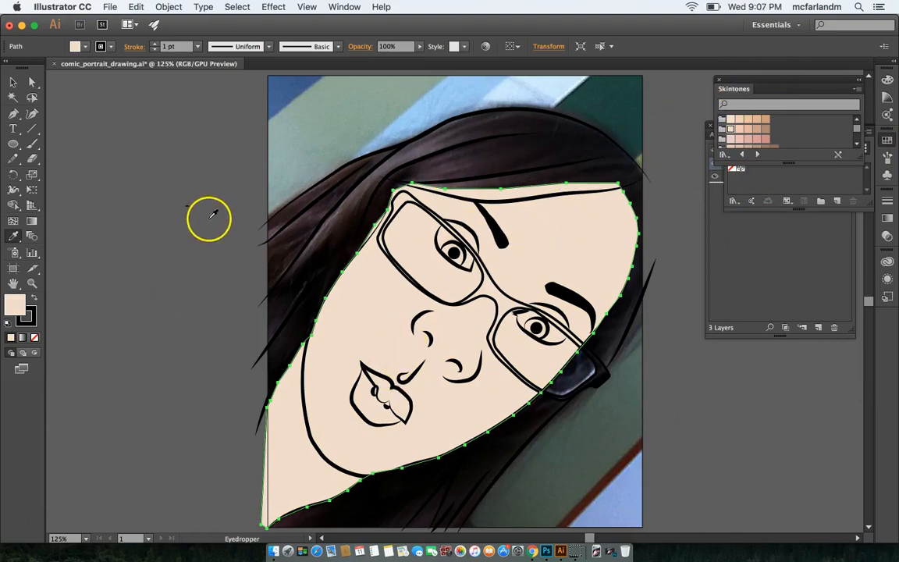
Switch to the Pen tool and move the Layers panel below the swatches so all layers are readable
click(14, 115)
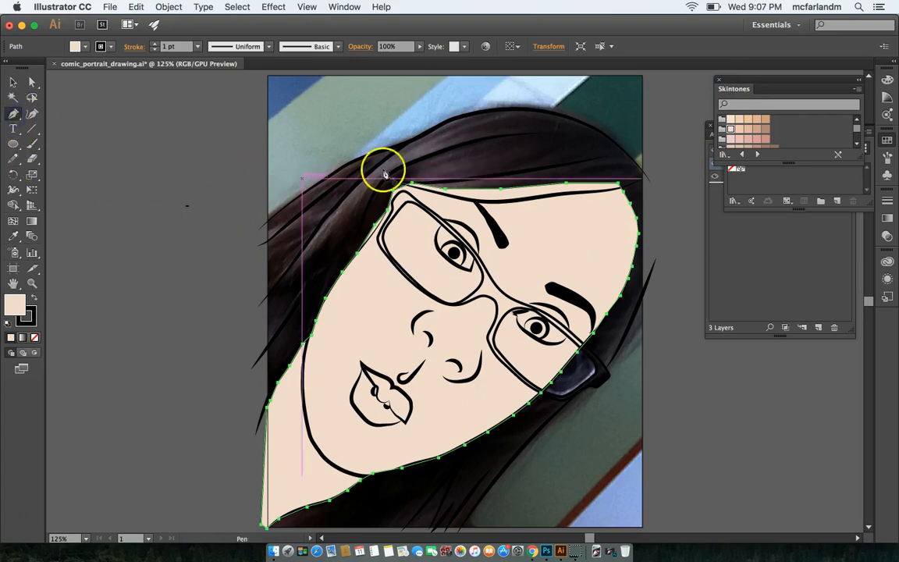
click(333, 312)
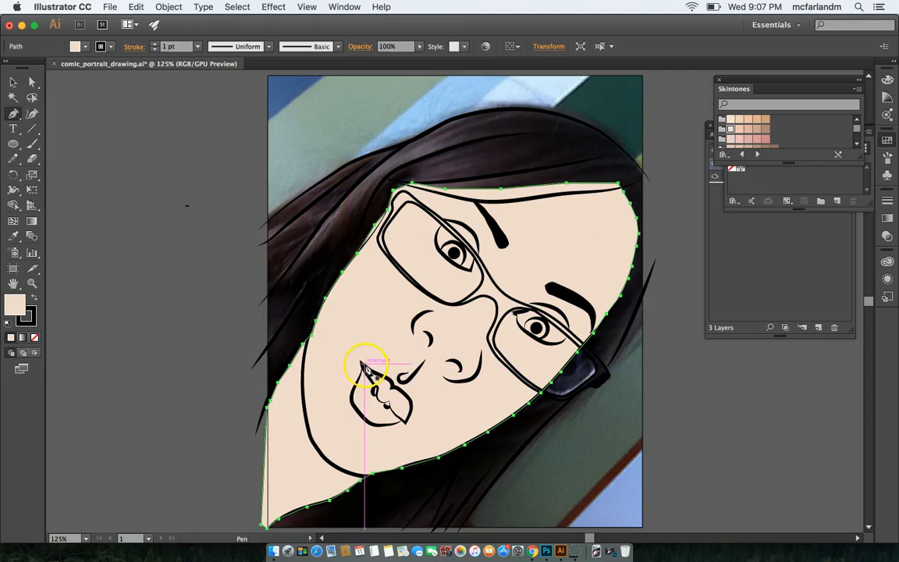
click(731, 240)
drag(745, 124, 757, 260)
click(414, 311)
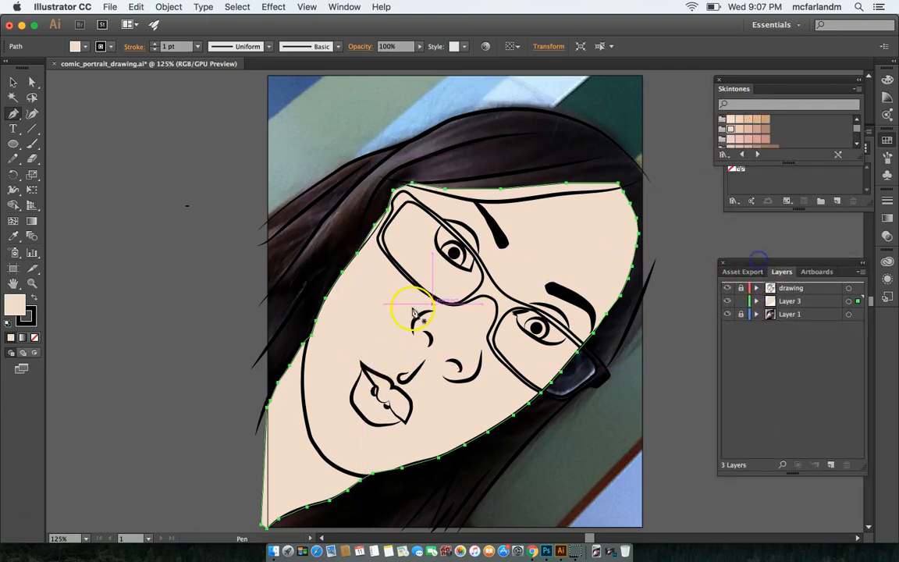
click(755, 287)
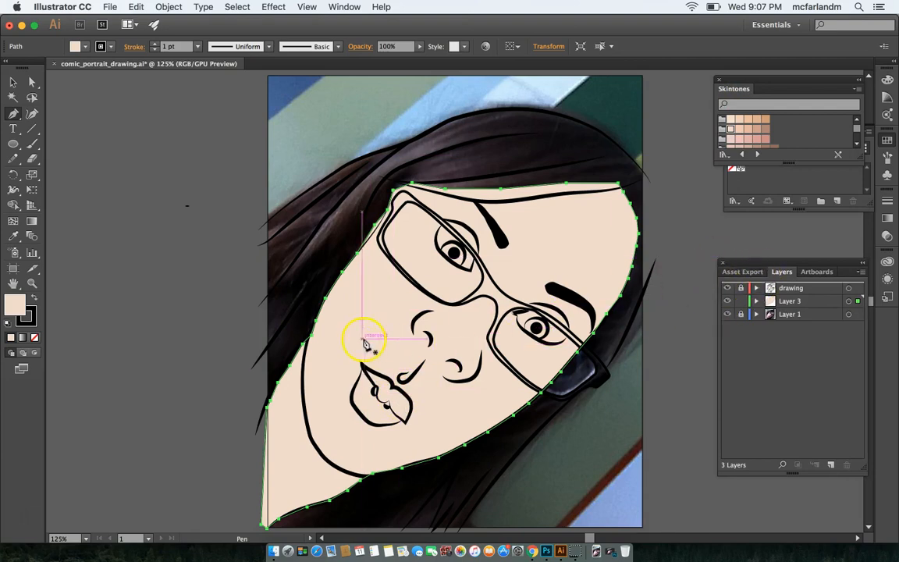
Trace a closed path around the lips on Layer 3, starting and ending at the upper corner of the mouth
click(364, 366)
click(370, 370)
click(380, 374)
click(390, 381)
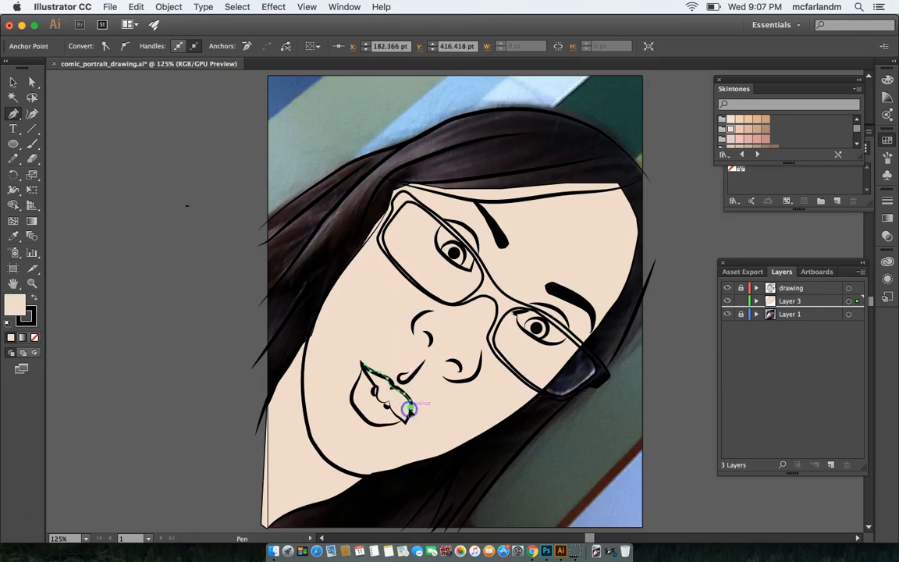
click(388, 423)
click(374, 422)
click(361, 413)
click(354, 402)
click(351, 392)
click(356, 376)
click(365, 365)
Fill the lip shape with the dusty pink swatch from the Skintones library and collapse the library
double_click(17, 306)
click(578, 208)
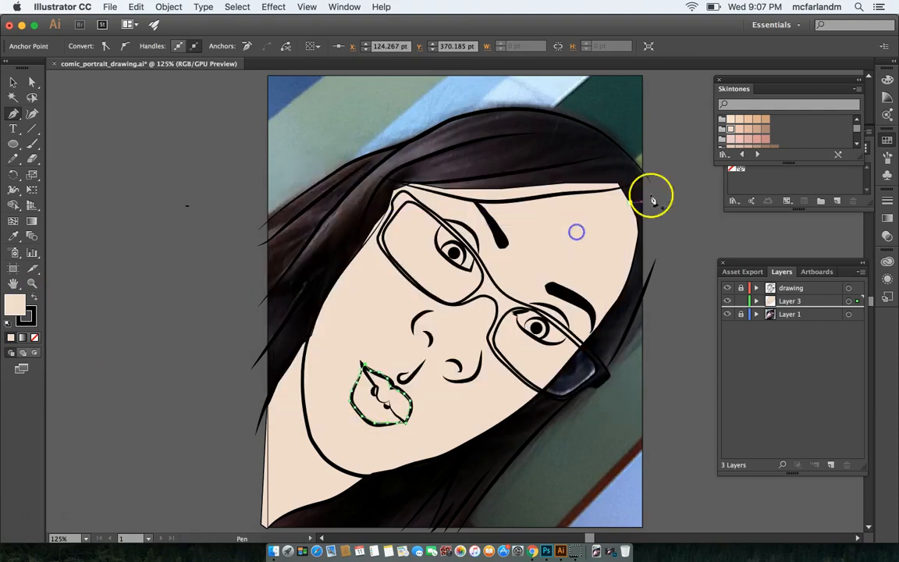
click(766, 142)
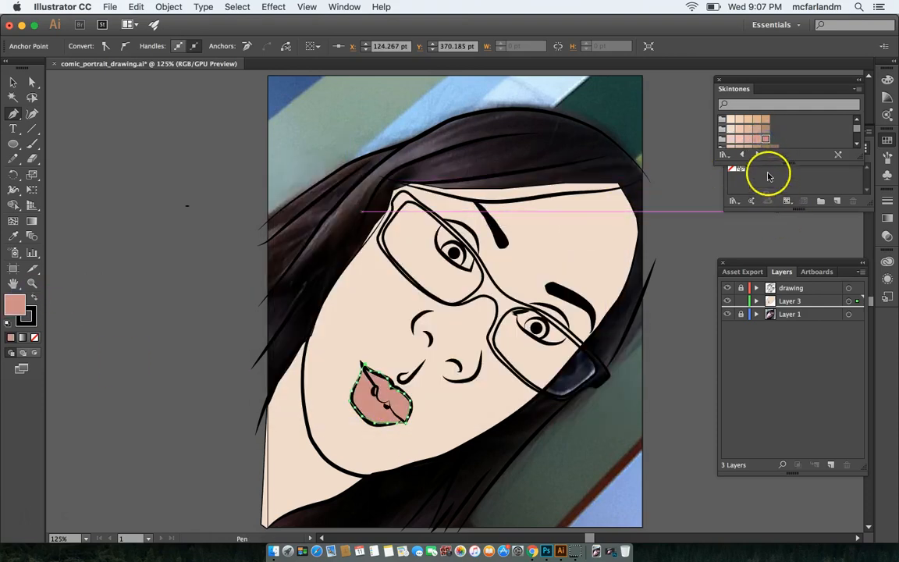
click(856, 147)
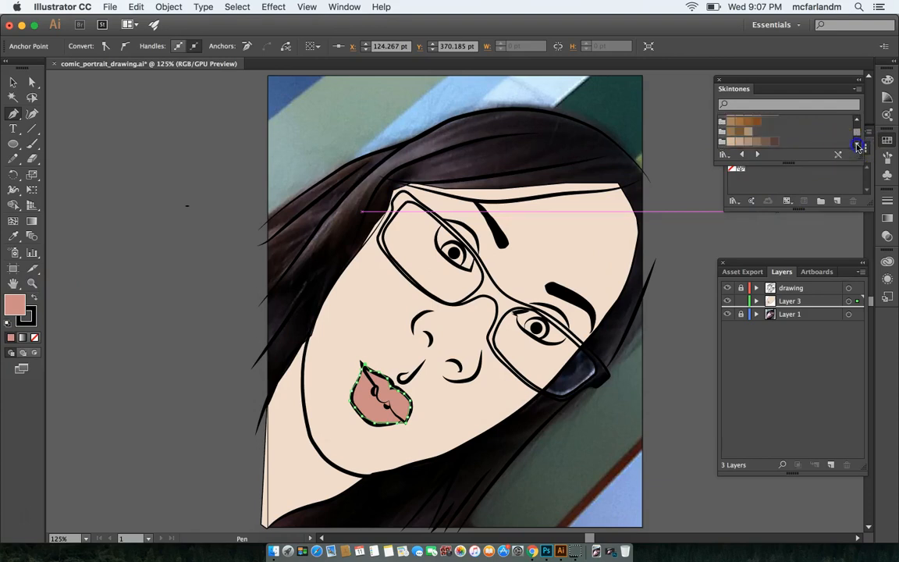
click(856, 121)
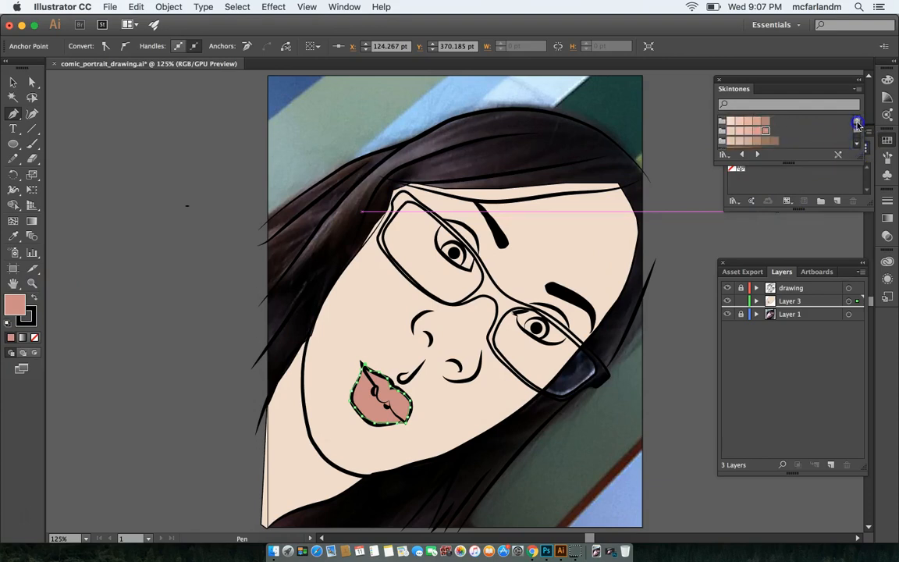
click(859, 82)
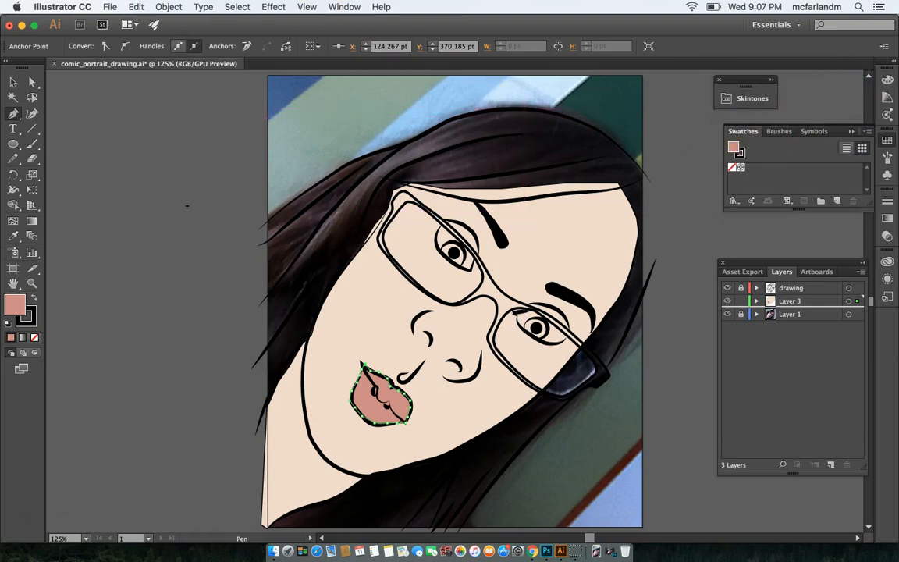
Load the default Art & Illustration swatch library and enlarge the library panel to show the full Skintones set
click(344, 6)
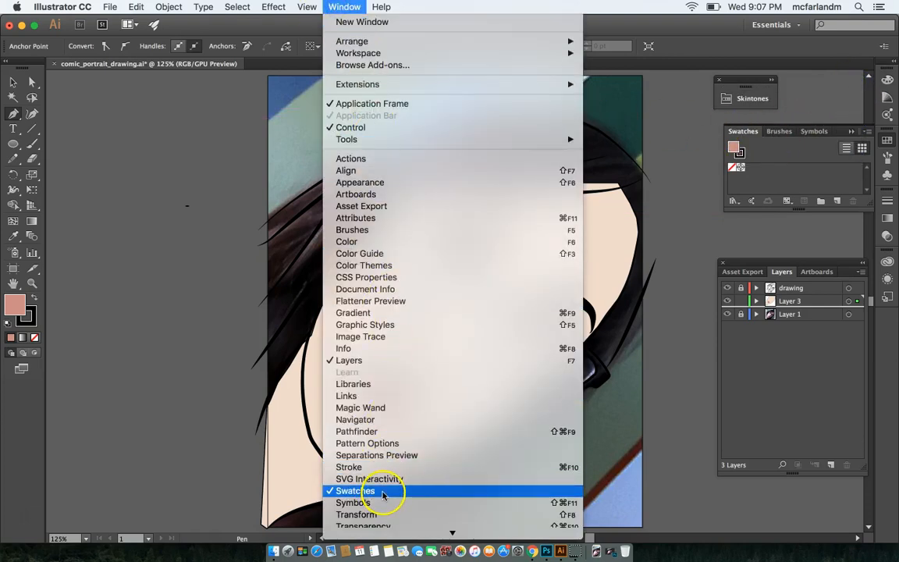
click(751, 154)
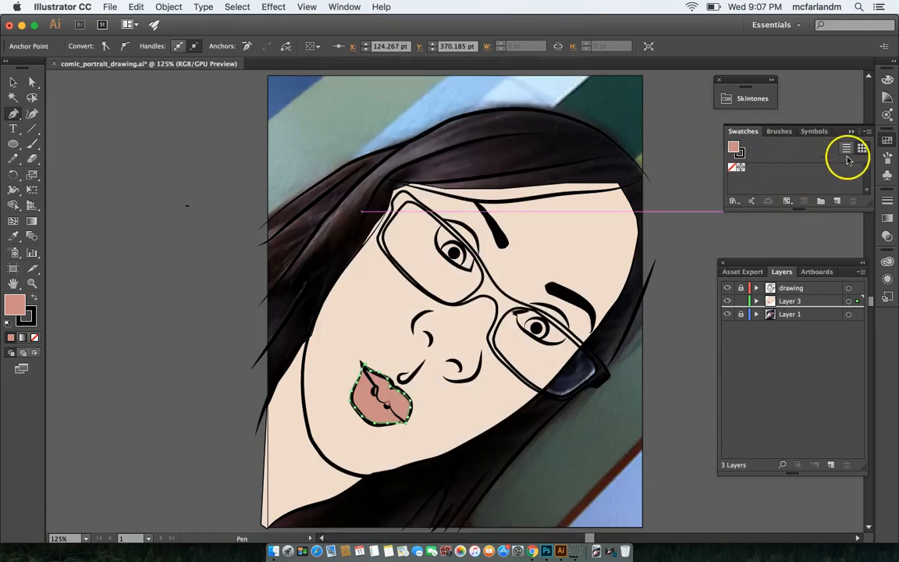
click(868, 132)
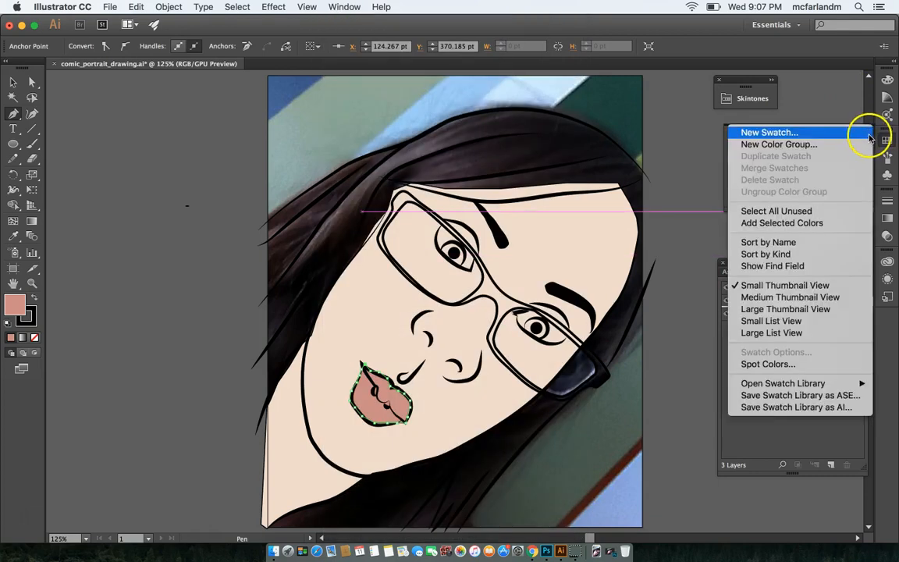
click(852, 104)
click(869, 133)
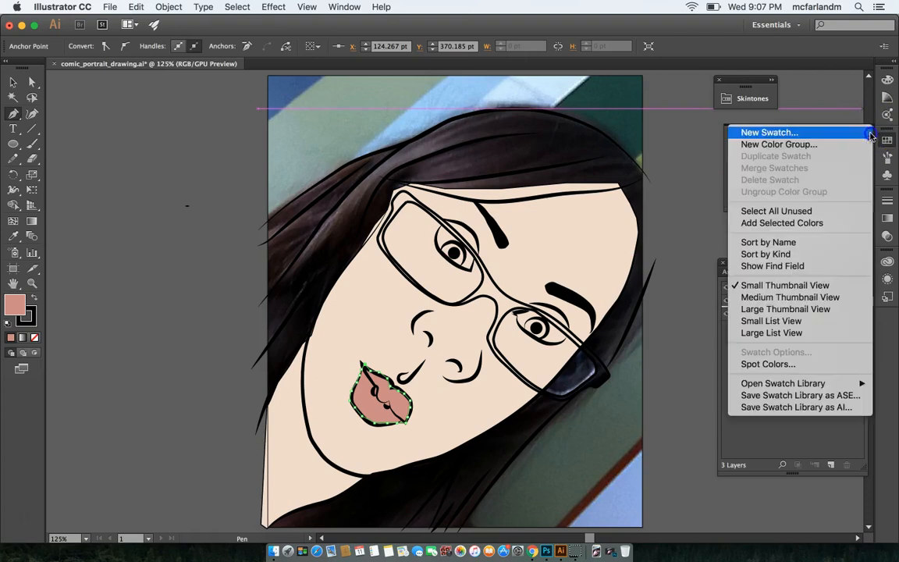
mouse_move(780, 383)
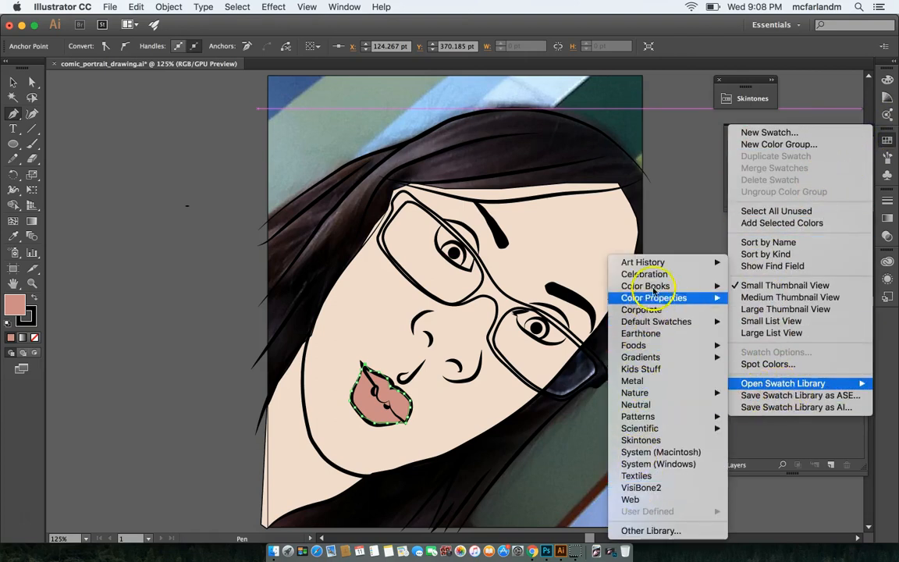
mouse_move(654, 265)
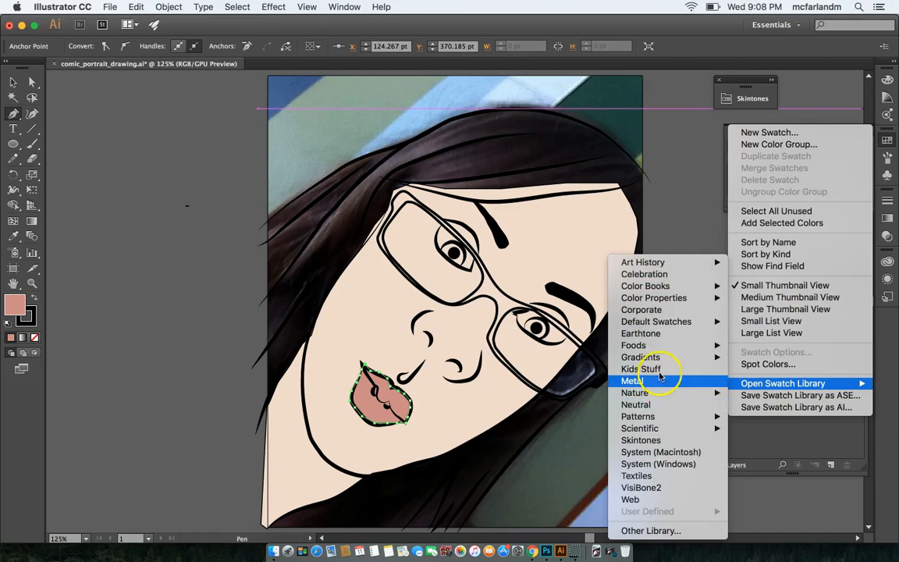
mouse_move(664, 329)
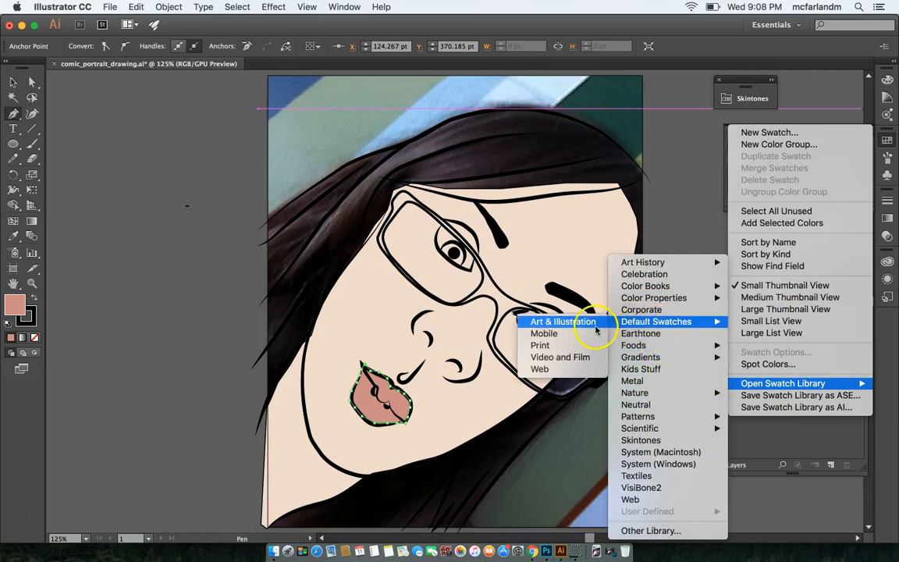
click(538, 322)
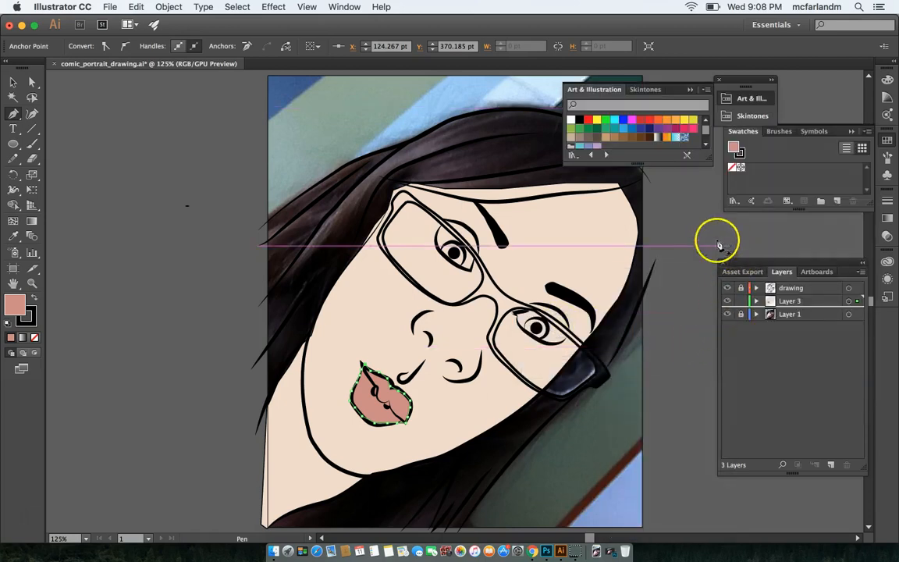
drag(639, 167, 640, 242)
click(650, 90)
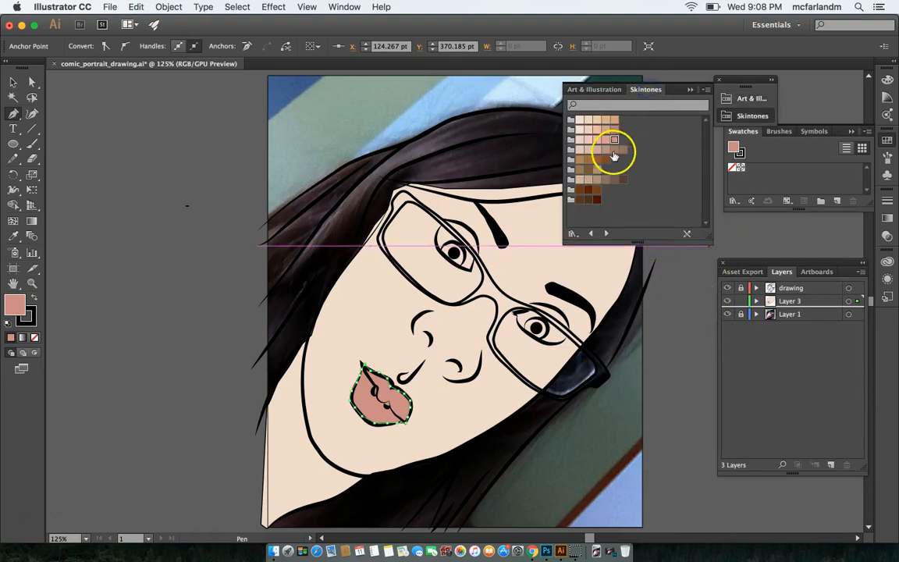
Collapse the Skintones library and move the face skin shape left off the artboard to expose the photo underneath
click(689, 92)
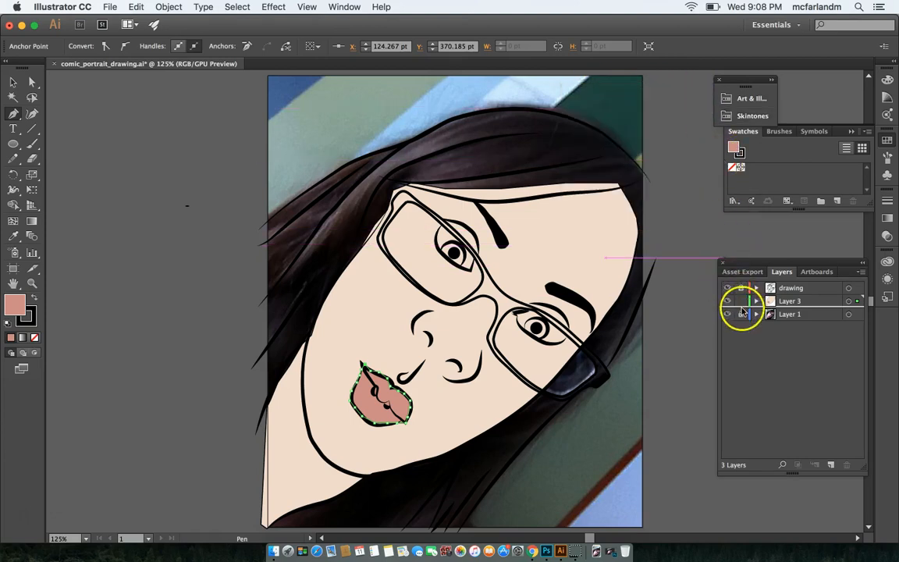
click(33, 83)
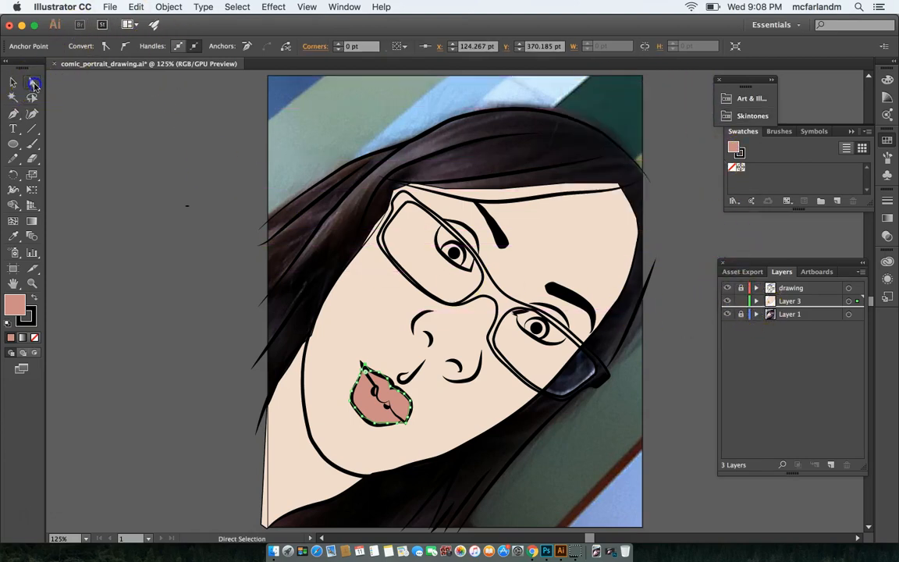
mouse_move(784, 319)
mouse_down()
mouse_move(798, 299)
mouse_move(800, 316)
mouse_up()
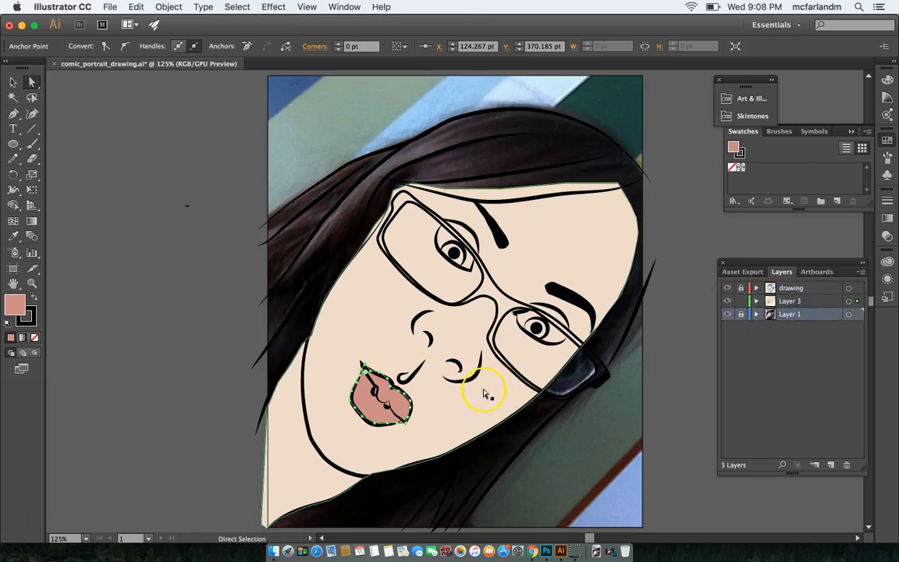
click(13, 82)
drag(380, 291, 144, 269)
Clear the lip shape's fill and refill it with a pink sampled from the photo's lips using the Eyedropper
click(397, 402)
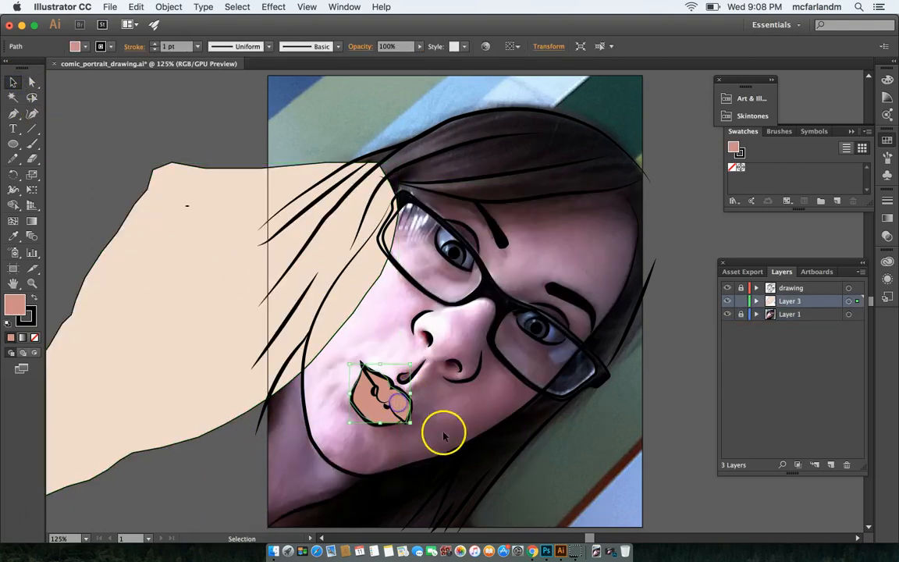
click(35, 338)
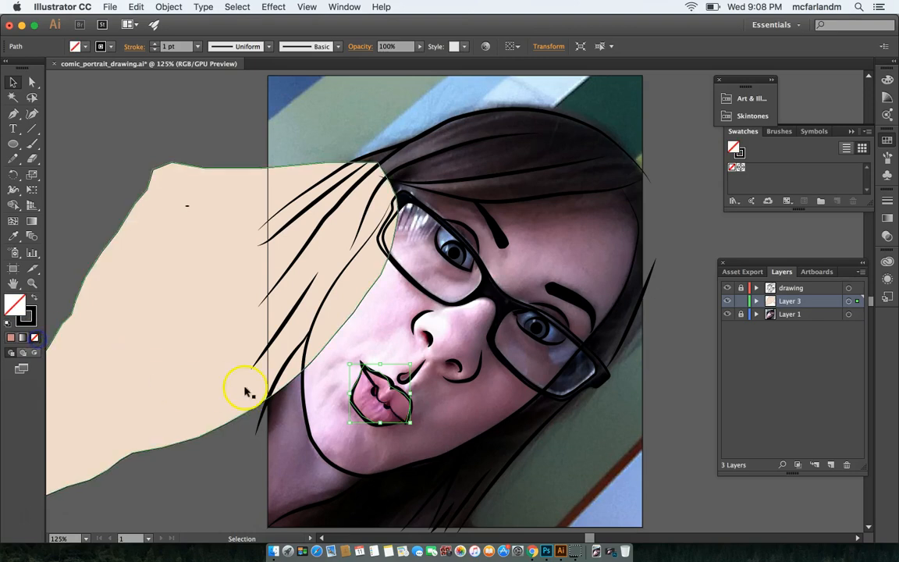
key(i)
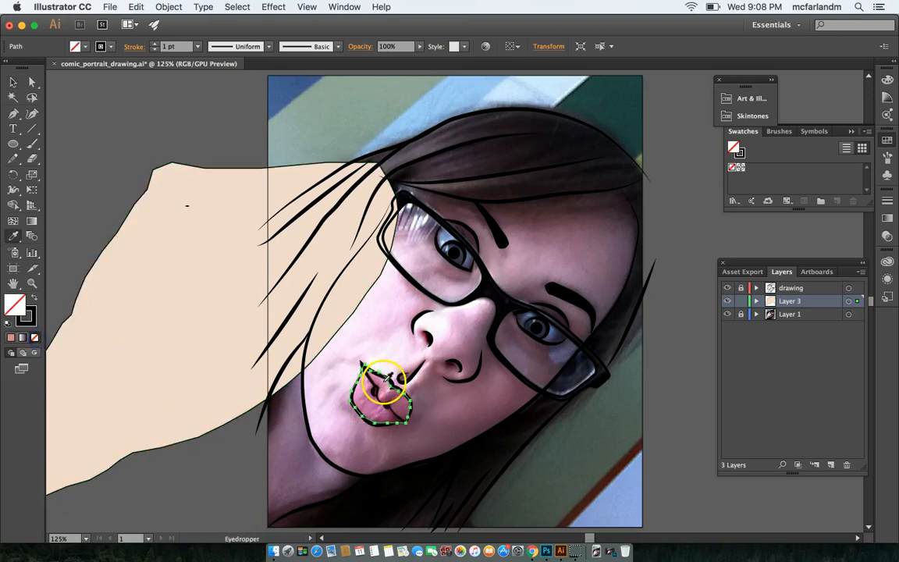
click(374, 401)
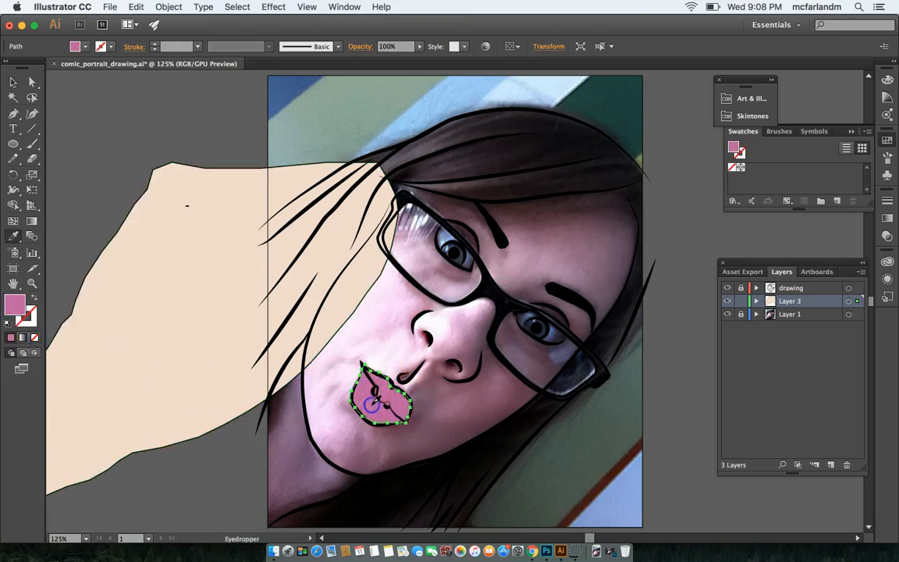
click(406, 403)
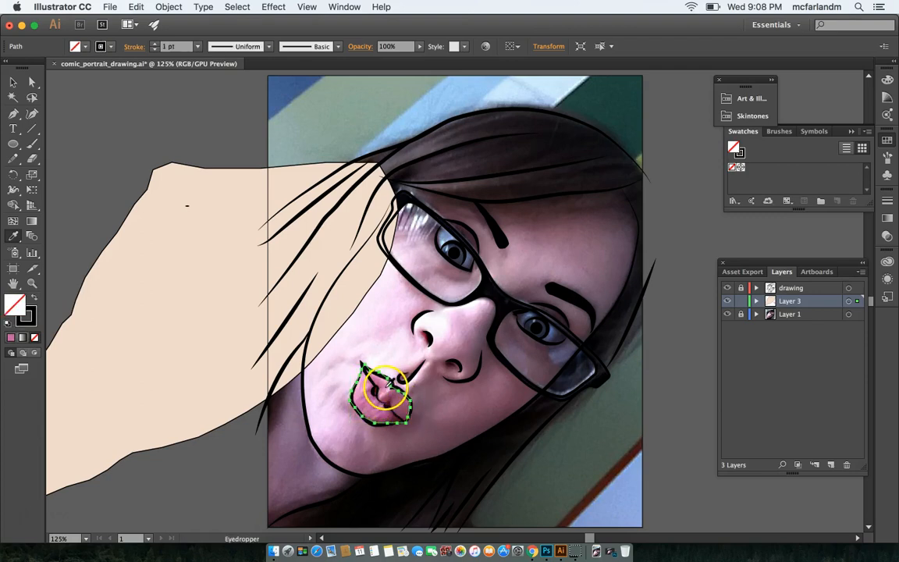
click(414, 420)
Move the skin shape back over the face and neck and deselect it
key(v)
mouse_move(227, 315)
mouse_down()
mouse_move(485, 305)
mouse_move(453, 315)
mouse_move(450, 337)
mouse_up()
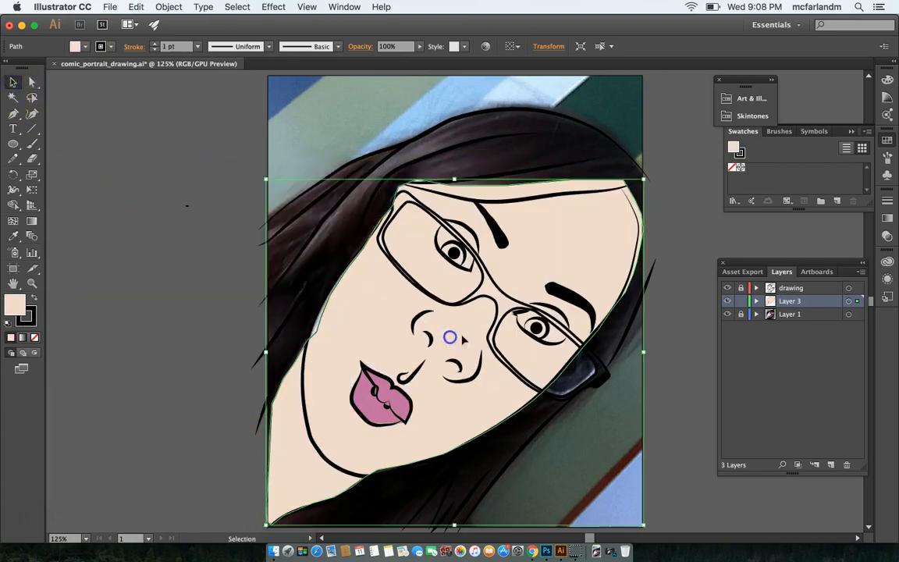
click(174, 353)
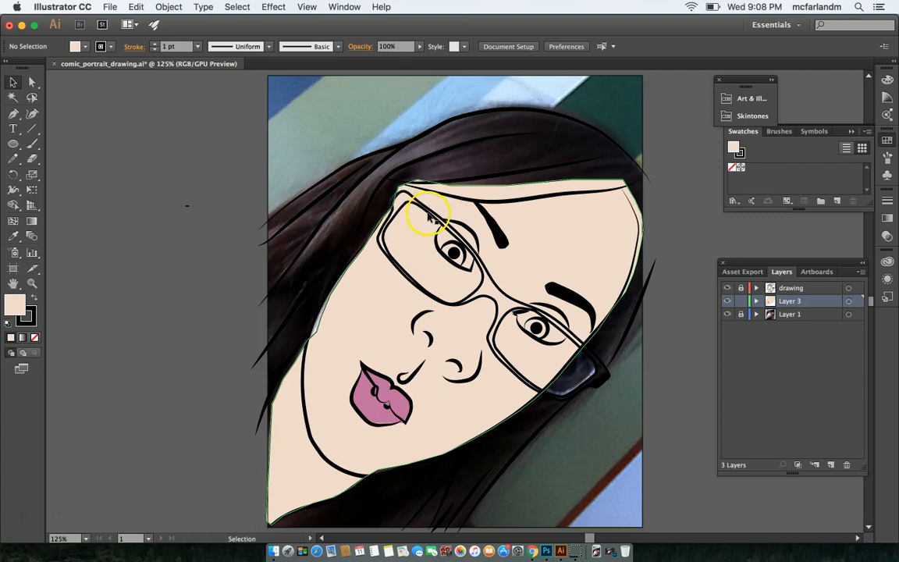
Trace the top hair section with the Pen from the artboard's left edge over the crown, using a dark brown fill and no stroke
click(13, 114)
click(267, 221)
click(292, 201)
click(311, 183)
click(339, 169)
click(367, 155)
click(390, 149)
click(411, 141)
click(13, 114)
click(411, 140)
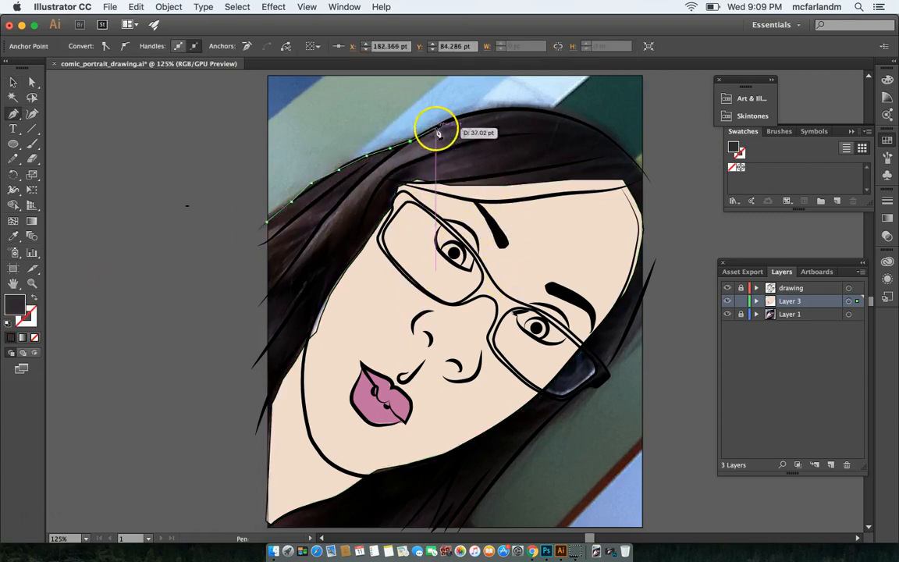
click(569, 116)
click(598, 128)
click(655, 179)
click(655, 260)
Trace a second dark hair shape from beside the glasses to the artboard's lower edge and back up along the jaw and cheek
click(621, 348)
click(612, 358)
click(560, 409)
click(516, 453)
click(491, 488)
click(470, 515)
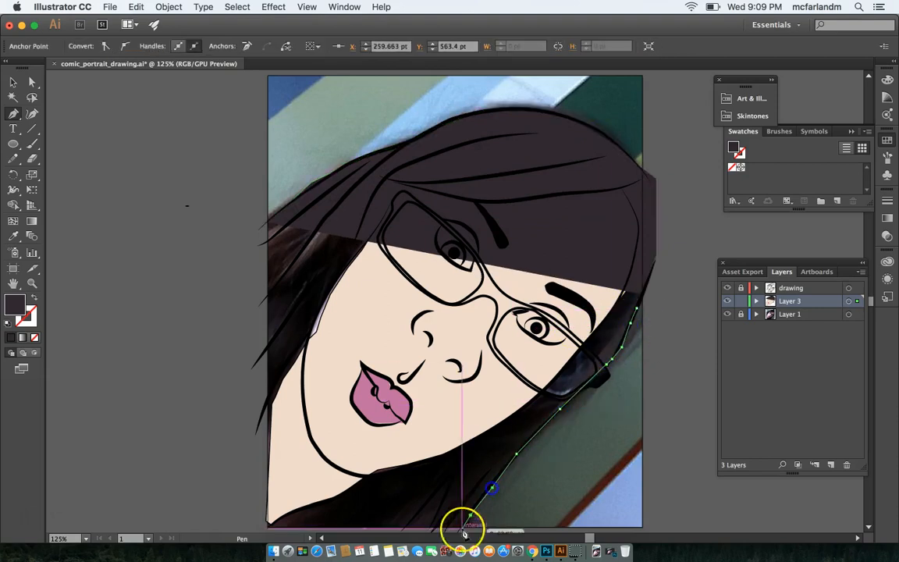
click(461, 528)
click(267, 529)
click(284, 515)
click(312, 504)
click(565, 368)
click(599, 329)
click(615, 303)
click(625, 291)
click(628, 278)
click(636, 263)
Show the Pathfinder options and unite the upper and lower hair shapes
click(344, 7)
click(383, 335)
click(13, 82)
click(561, 218)
shift+click(618, 336)
click(465, 110)
Move the united hair shape's anchor points off the forehead and cheek to follow the right side of the face
click(32, 82)
click(631, 289)
click(213, 325)
click(585, 279)
drag(625, 292, 627, 189)
drag(624, 292, 636, 221)
drag(627, 189, 621, 189)
drag(616, 303, 636, 253)
drag(598, 329, 620, 295)
click(589, 340)
Add anchor points along the hair shape's forehead edge and shift them to follow the fringe line above the glasses
key(plus)
click(482, 202)
click(455, 203)
click(410, 208)
click(388, 210)
key(a)
drag(456, 204, 448, 196)
drag(411, 210, 405, 187)
click(204, 211)
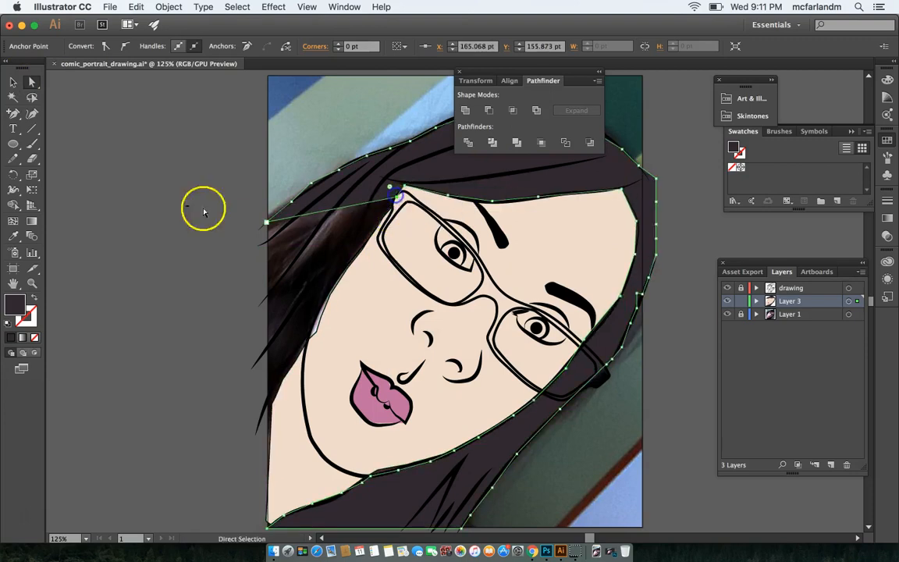
Trace a closed dark shape over the remaining hair on the left side of the face, out past the artboard edge
drag(15, 119, 58, 115)
click(270, 403)
click(302, 344)
click(316, 332)
click(335, 279)
click(398, 186)
click(267, 222)
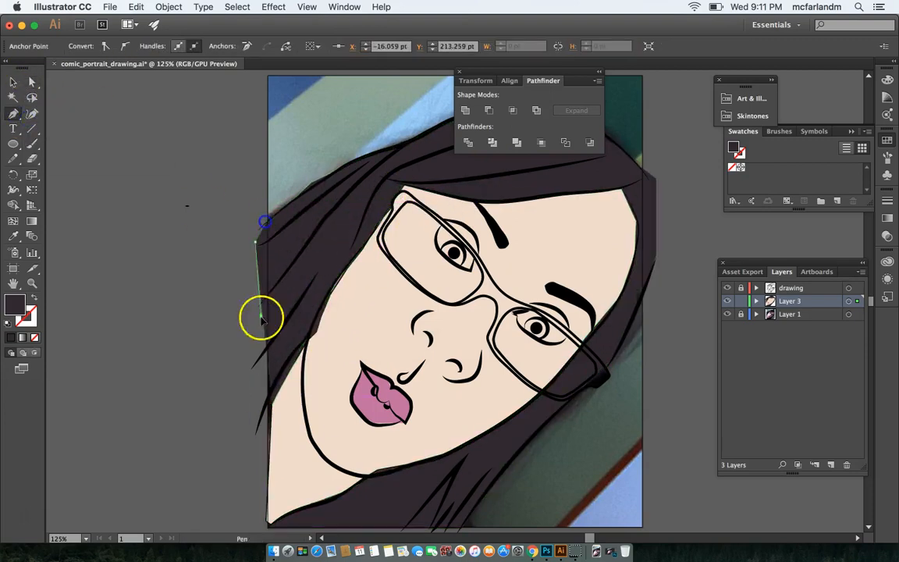
click(270, 403)
Unite the left hair section with the main hair shape and deselect it
key(v)
shift+click(414, 169)
click(465, 110)
click(222, 328)
Expand Layer 3 and hide the face skin path to reveal the photo for tracing the eyes
click(756, 301)
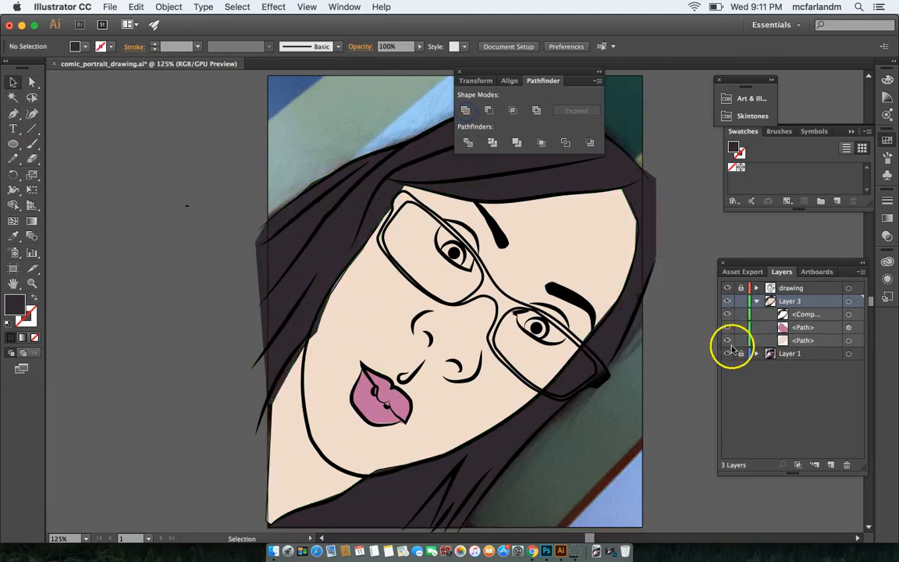
click(727, 341)
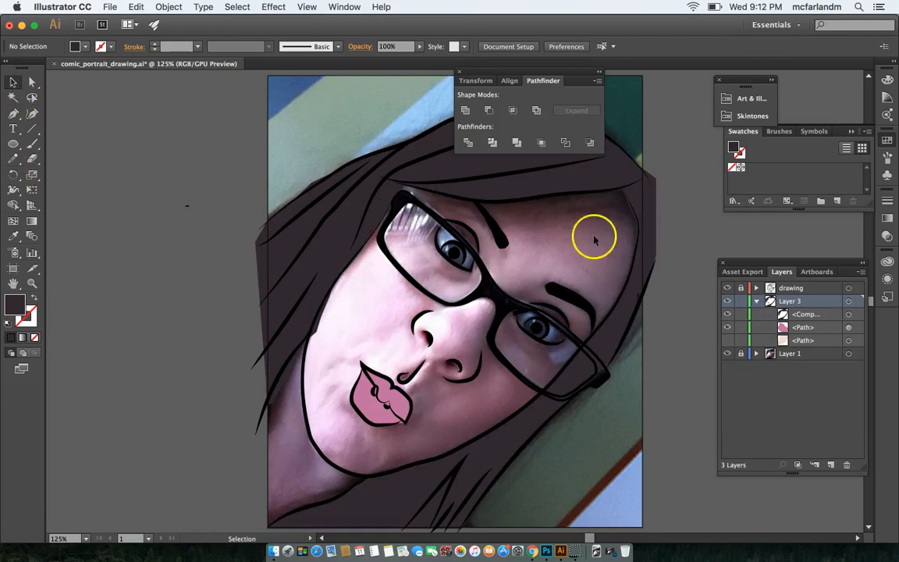
click(481, 305)
click(536, 110)
click(727, 354)
click(728, 354)
Try to colour the eye outlines on the drawing layer with a colour sampled from the photo's eye
click(454, 333)
scroll(478, 297, up, 4)
key(a)
click(404, 314)
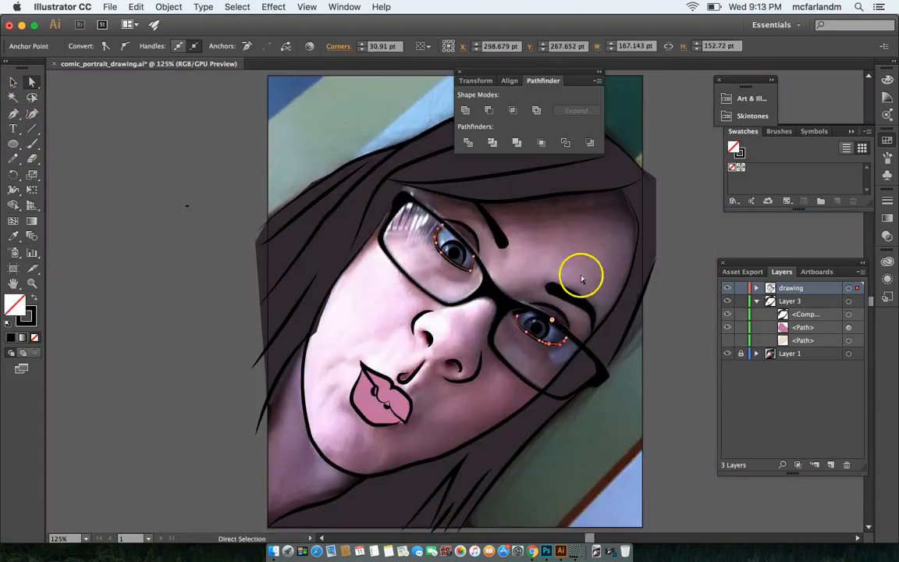
click(590, 355)
click(34, 297)
click(13, 114)
click(13, 236)
click(445, 238)
key(super+z)
click(13, 82)
click(111, 137)
click(741, 288)
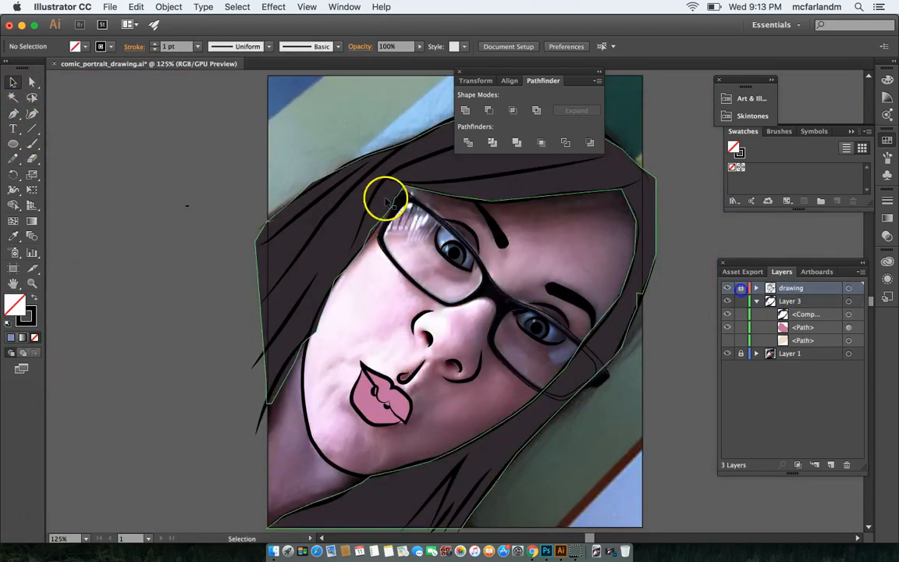
Trace a closed path around the left eye on Layer 3, try a fill sampled from the photo, and set the fill to none
click(790, 301)
click(13, 113)
click(443, 225)
click(473, 256)
click(443, 225)
click(13, 236)
click(443, 241)
key(super+z)
click(12, 337)
click(34, 337)
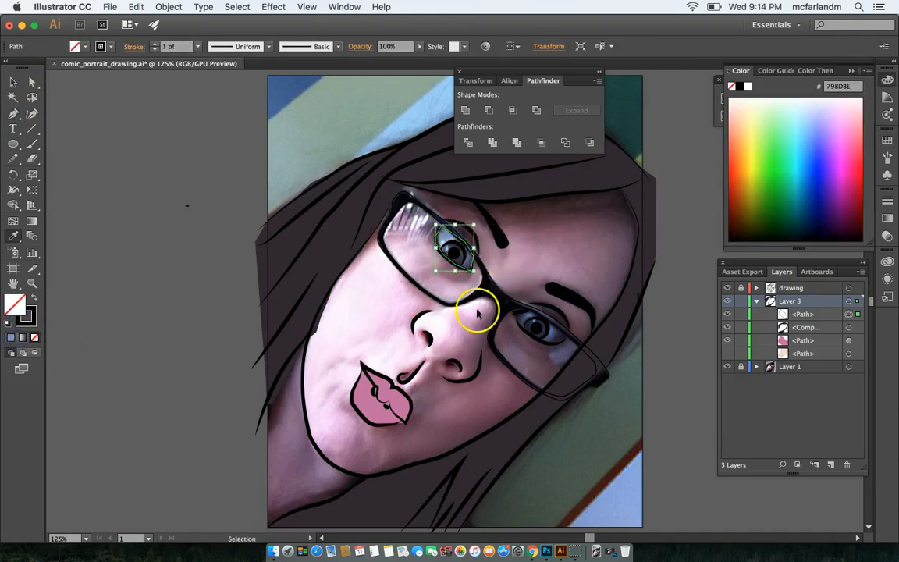
Try sending the eye path to the back, and undo back to before the eye was traced
key(super+equal)
key(super+equal)
key(super+equal)
key(super+shift+bracketleft)
click(423, 157)
key(super+z)
key(super+z)
key(super+z)
key(super+z)
key(super+z)
key(super+z)
key(super+z)
key(super+z)
key(super+z)
key(super+z)
key(super+z)
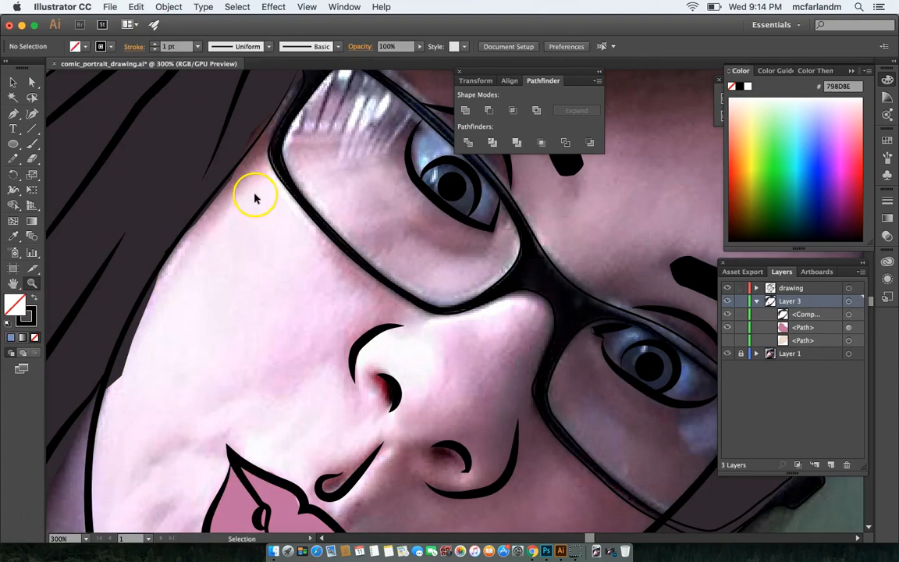
Lock the drawing layer and trace a closed path around the left eye on Layer 3
click(741, 288)
click(13, 114)
click(424, 118)
click(413, 132)
click(408, 154)
click(416, 180)
click(424, 198)
click(424, 118)
Fill the left eye path with the pale blue D3F4FD and no stroke using the Eyedropper
key(i)
click(428, 151)
click(575, 372)
key(super+0)
click(189, 219)
key(super+equal)
key(super+equal)
key(super+equal)
drag(623, 410, 509, 390)
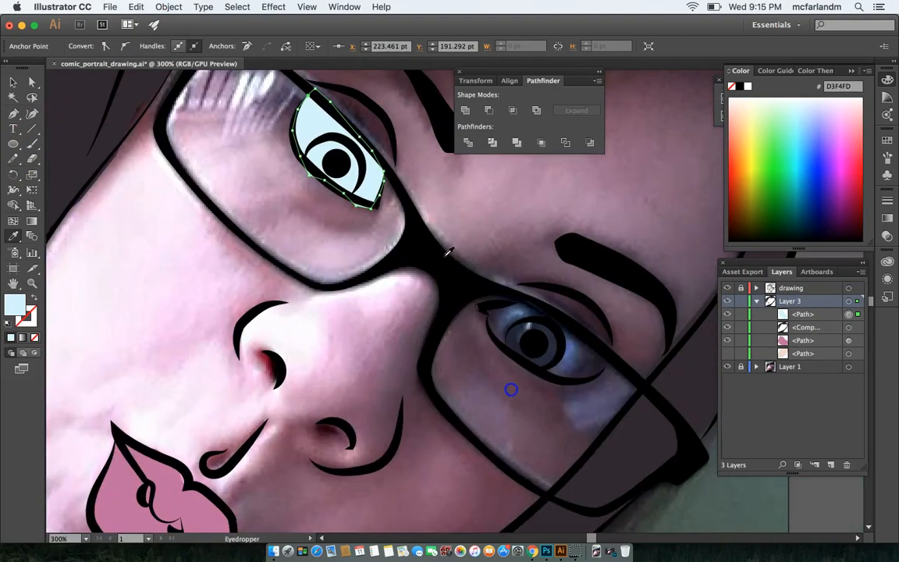
Trace a closed path around the right eye on Layer 3 with the same pale blue fill
click(13, 114)
click(527, 299)
click(505, 302)
click(484, 303)
click(488, 321)
click(491, 335)
click(528, 300)
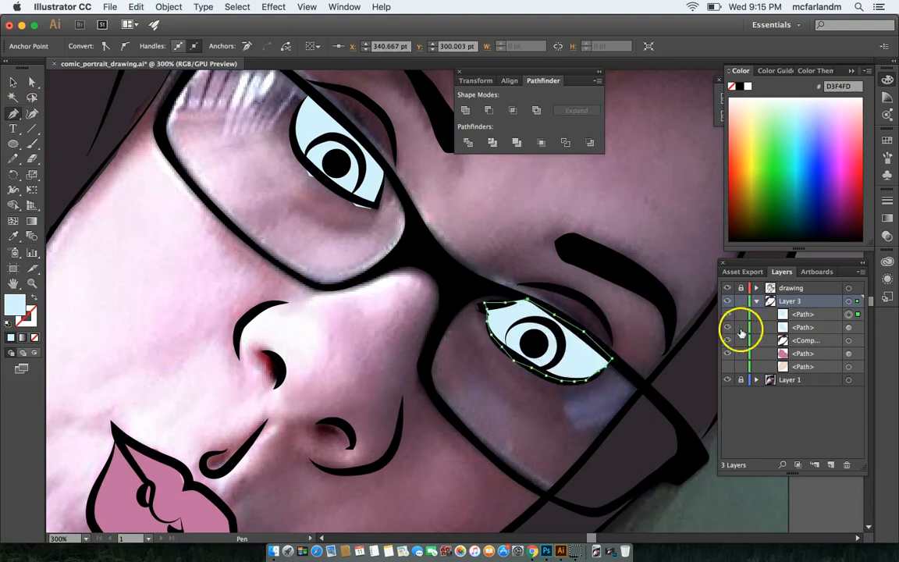
Hide the two pale blue eye paths on Layer 3 to expose the photo beneath
click(727, 327)
click(727, 314)
click(13, 158)
click(306, 169)
click(364, 165)
key(super+z)
key(super+z)
key(super+z)
key(super+z)
key(super+z)
Trace a closed path around the left iris on Layer 3 with the Pen tool
click(13, 114)
click(305, 151)
click(337, 133)
click(350, 144)
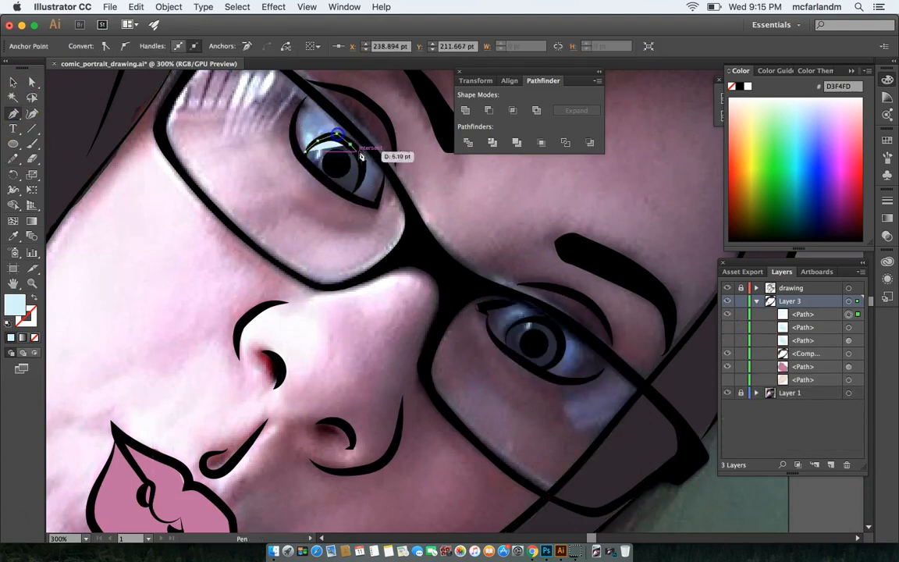
click(365, 166)
click(350, 195)
click(336, 189)
click(322, 181)
click(305, 151)
Sample the iris colour from the photo, then recolour the left iris fill to dark green 294A00
key(i)
click(316, 153)
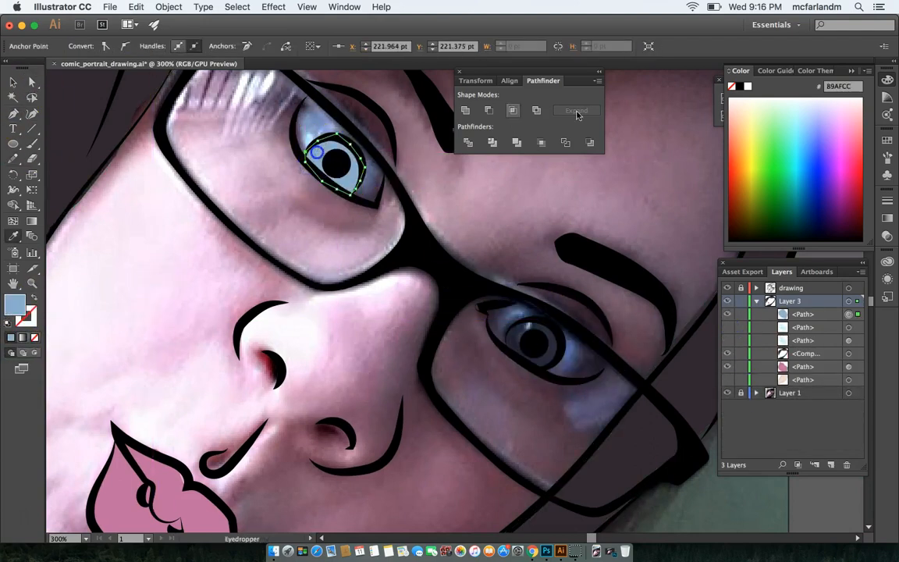
drag(785, 164, 762, 211)
Trace a closed path around the right iris on Layer 3 with the same dark green 294A00 fill
key(p)
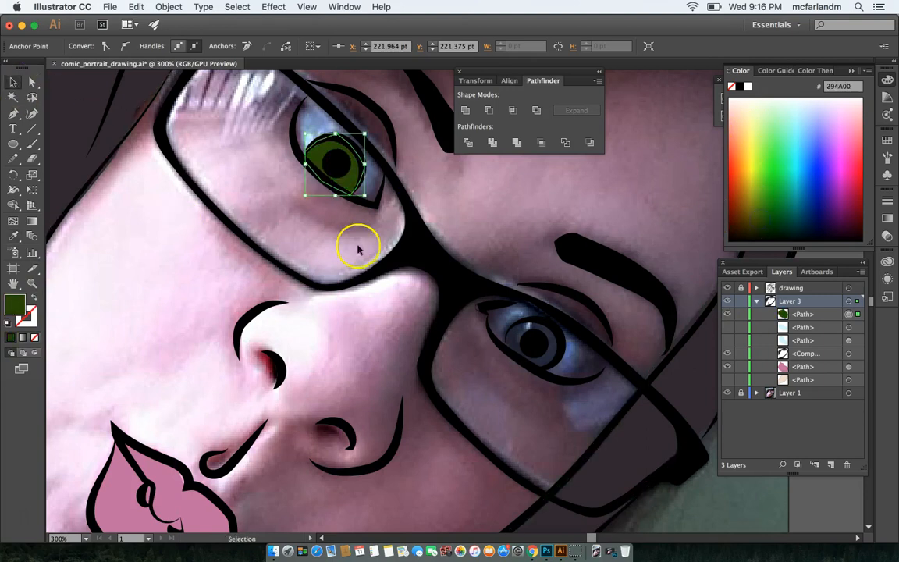
click(506, 344)
click(533, 319)
click(551, 325)
click(564, 343)
click(543, 369)
click(506, 343)
Show the two pale blue eye paths and the skin path on Layer 3 again
click(728, 340)
click(727, 353)
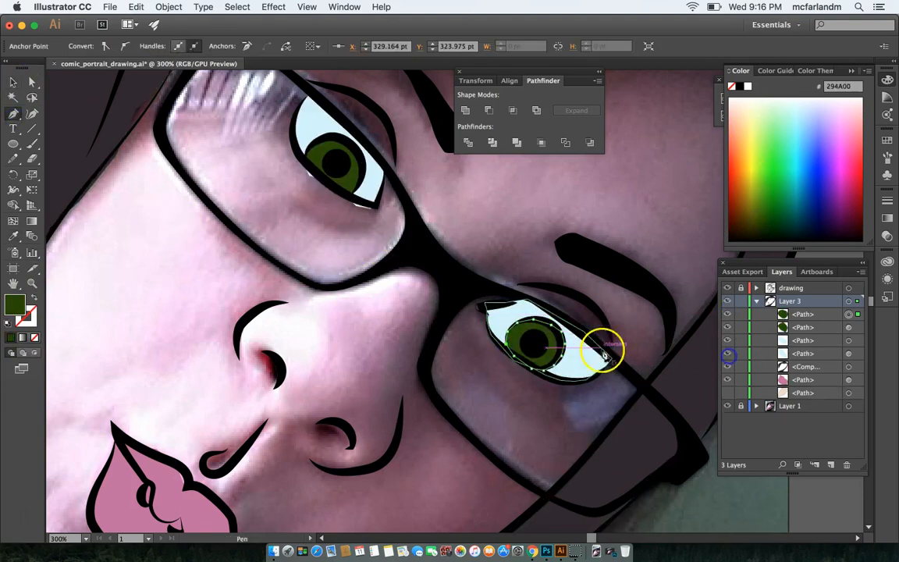
click(727, 392)
Select the hair shape to pick up its 30272F fill, deselect it, and move the Pathfinder panel off the artwork
key(super+0)
key(z)
click(182, 323)
click(580, 333)
drag(579, 333, 149, 343)
click(32, 82)
drag(169, 313, 191, 252)
click(165, 242)
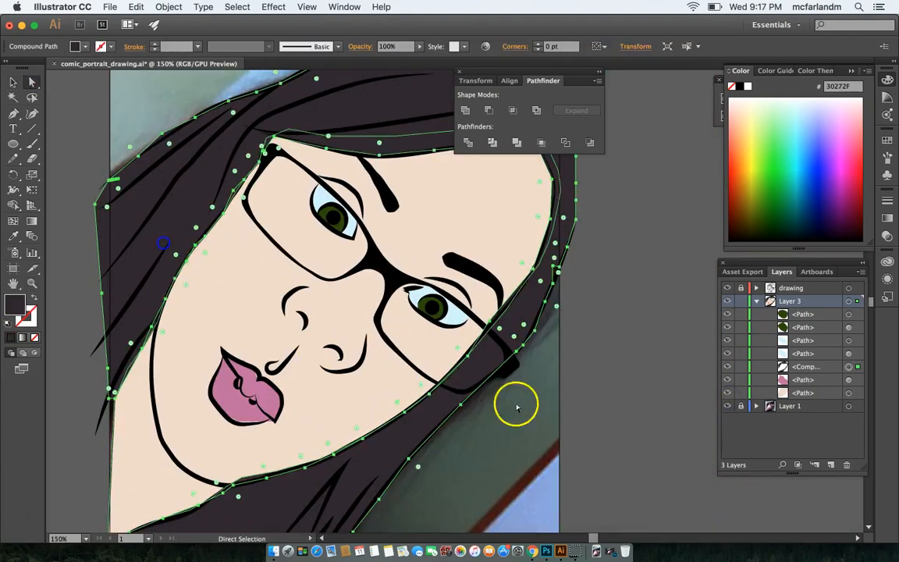
click(517, 405)
drag(579, 71, 848, 102)
Trace two small closed paths over the openings between the lips with the 30272F fill
key(p)
click(238, 379)
click(236, 387)
click(239, 379)
click(255, 396)
click(252, 404)
click(256, 394)
click(665, 373)
key(super+z)
Lock Layer 3, unlock the drawing layer, and adjust anchor points of the line art
key(super+equal)
key(super+equal)
key(super+equal)
key(a)
click(366, 299)
click(742, 301)
click(741, 287)
click(362, 315)
click(359, 328)
drag(359, 294, 357, 313)
key(shift+w)
key(a)
mouse_move(341, 263)
mouse_down()
mouse_move(325, 262)
mouse_move(327, 284)
mouse_move(357, 257)
mouse_move(396, 259)
mouse_move(353, 259)
mouse_move(373, 261)
mouse_up()
Delete the selected piece of line art from the drawing layer and clear the selection
click(369, 263)
key(Delete)
key(Delete)
click(16, 117)
key(n)
super+click(245, 91)
key(a)
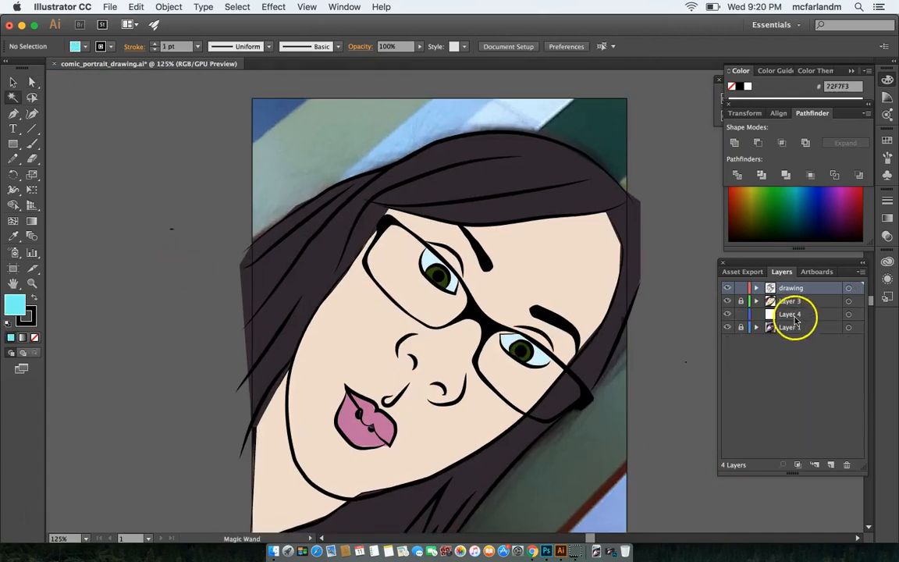
Draw a background rectangle on Layer 4 extending past the artboard edges, with a 72F7F3 fill and a 1 pt black stroke
click(795, 318)
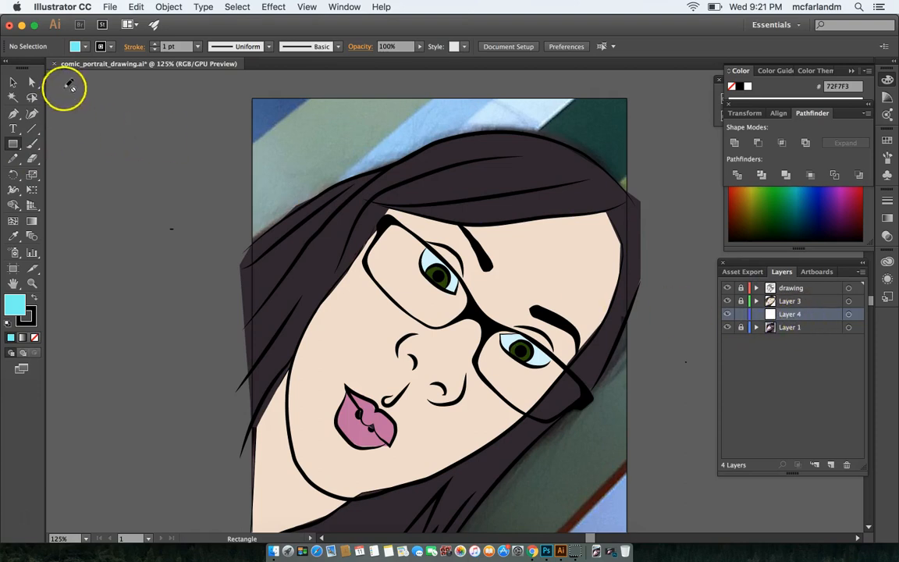
drag(785, 314, 806, 314)
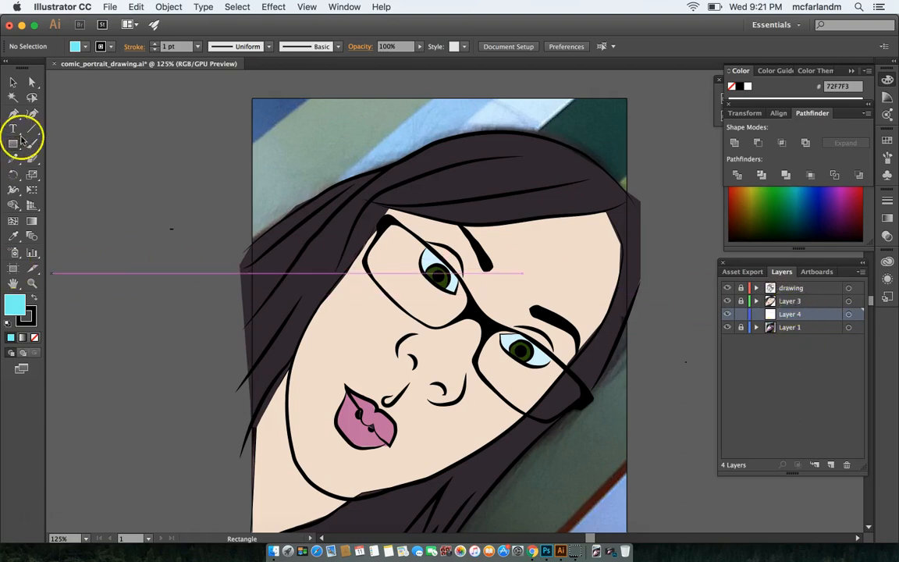
drag(14, 148, 45, 143)
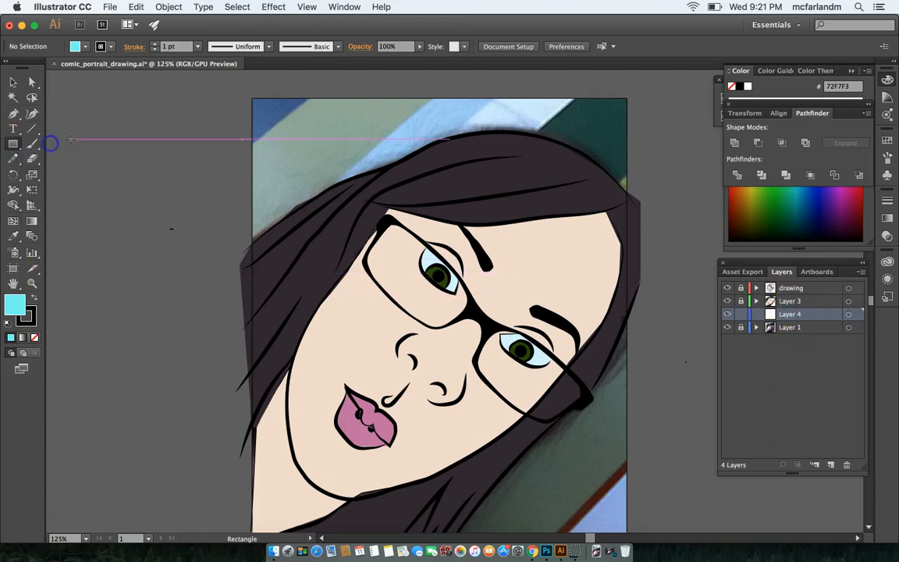
drag(238, 87, 640, 392)
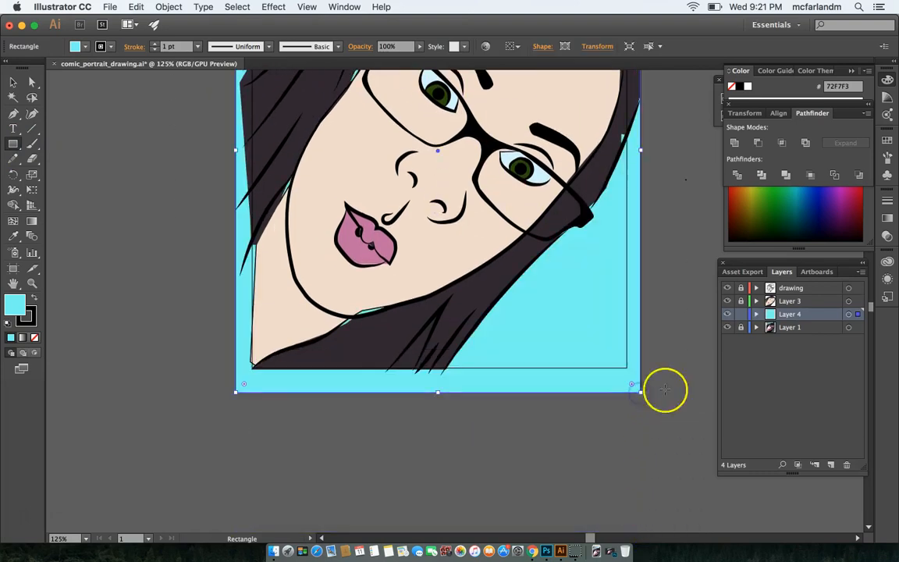
drag(663, 255, 660, 408)
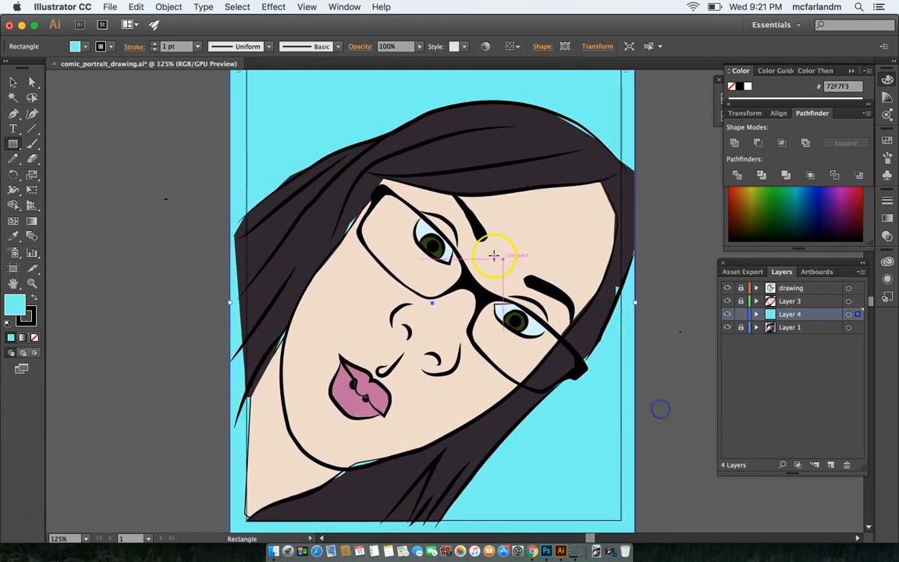
click(32, 81)
click(335, 246)
drag(346, 223, 352, 226)
key(super+z)
Move the anchor points at the inner hair edge beside the left temple to close the background gap
click(337, 185)
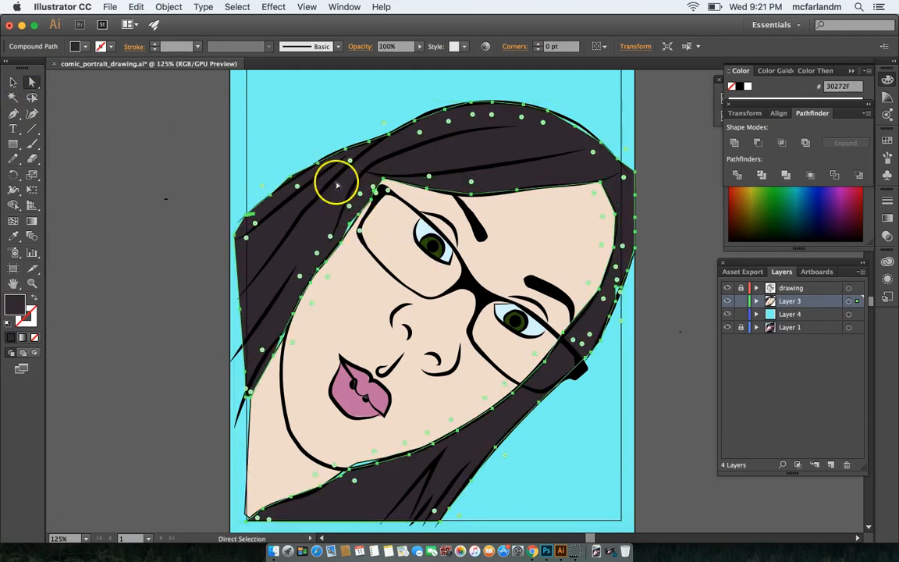
drag(142, 156, 267, 196)
drag(215, 245, 255, 369)
drag(244, 289, 273, 347)
click(196, 245)
Move the skin shape's anchor points under the hair beside the left jaw to close the background gaps
drag(86, 515, 339, 207)
drag(233, 193, 246, 184)
drag(218, 333, 181, 224)
click(88, 275)
click(101, 273)
drag(148, 187, 156, 263)
drag(179, 217, 175, 195)
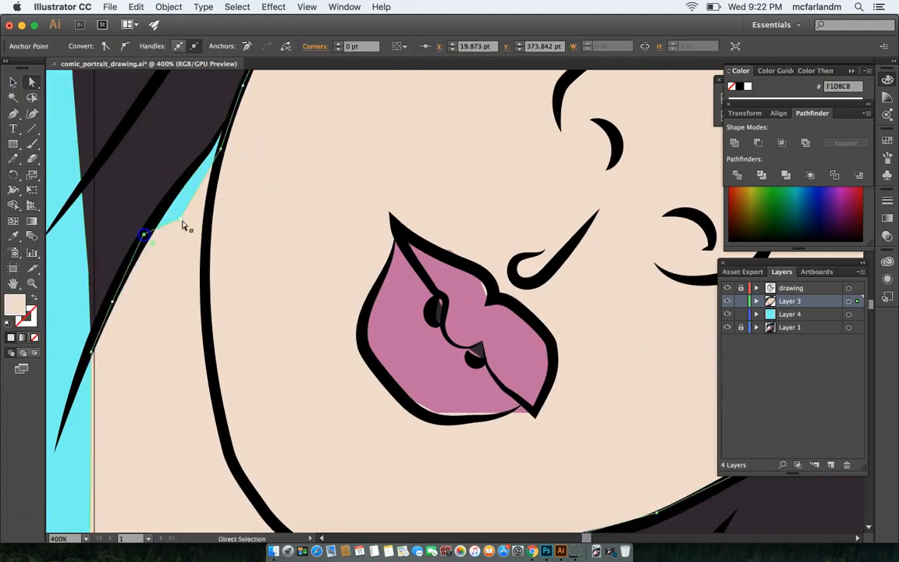
Adjust the pink lip shape's anchor points along the lower edge to fit beneath the black outline
drag(274, 156, 227, 148)
click(435, 289)
click(431, 403)
click(488, 403)
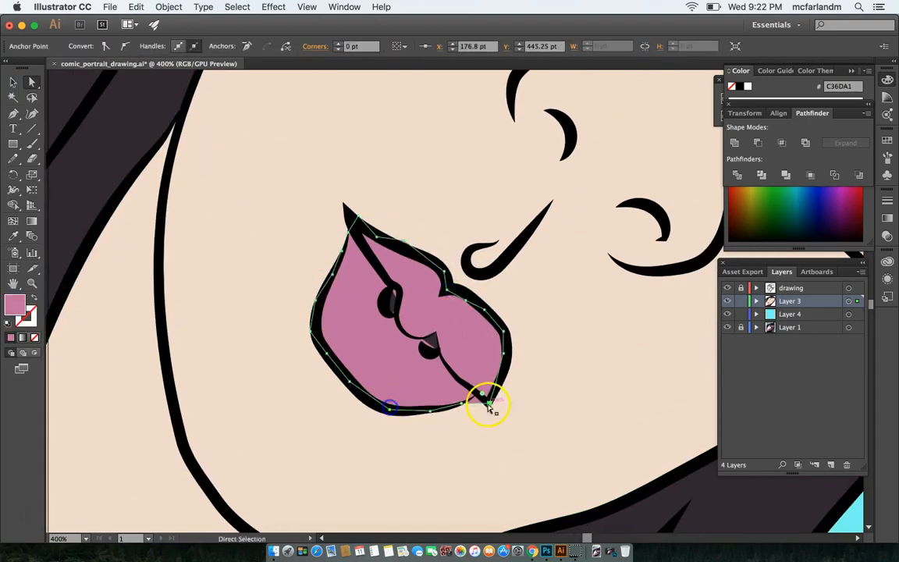
drag(437, 414, 425, 419)
Reshape the small dark shapes between the lips, adding an anchor point to the lower one
drag(381, 303, 386, 305)
click(423, 344)
drag(426, 353, 417, 353)
key(plus)
click(417, 348)
key(a)
click(417, 355)
Move the hair shape's anchor point below the chin to close the gap to the skin
key(super+minus)
key(super+minus)
key(super+minus)
click(415, 407)
drag(416, 407, 414, 411)
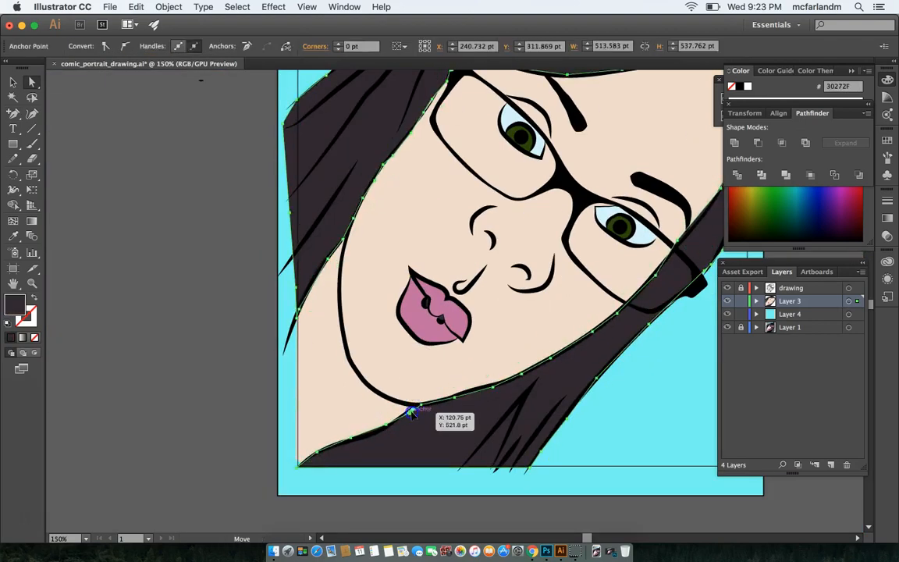
click(417, 407)
click(417, 407)
drag(584, 312, 463, 429)
click(568, 114)
click(671, 149)
click(623, 312)
click(682, 397)
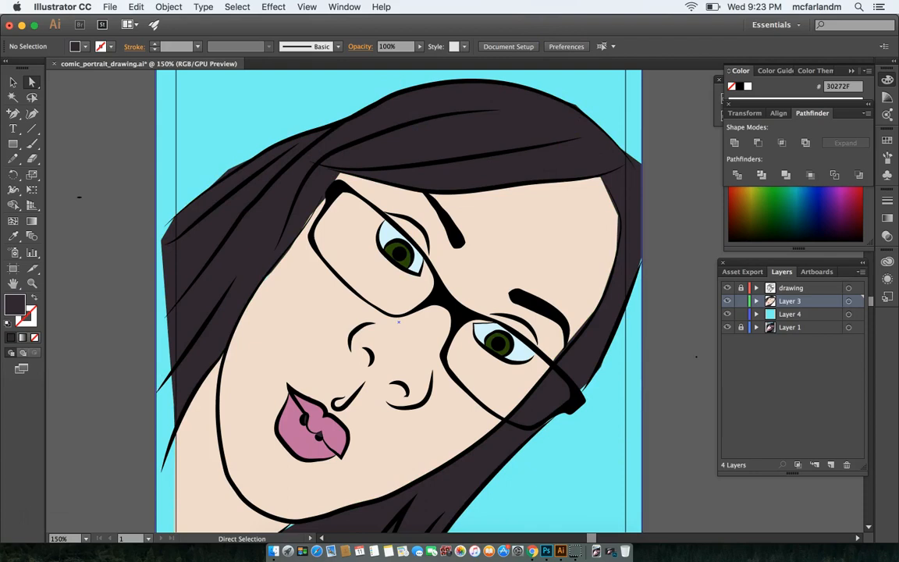
Save the comic portrait drawing in its existing file
click(62, 6)
mouse_move(110, 6)
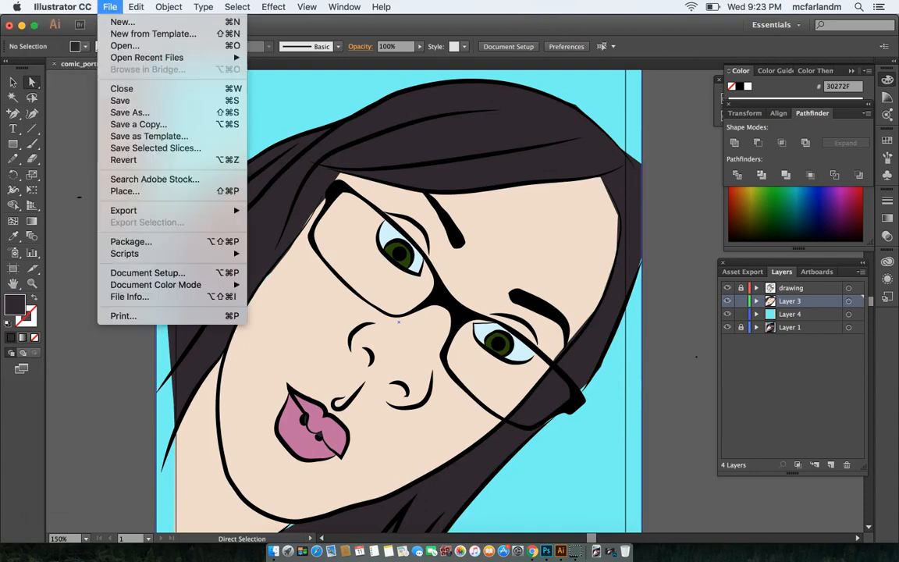
click(121, 102)
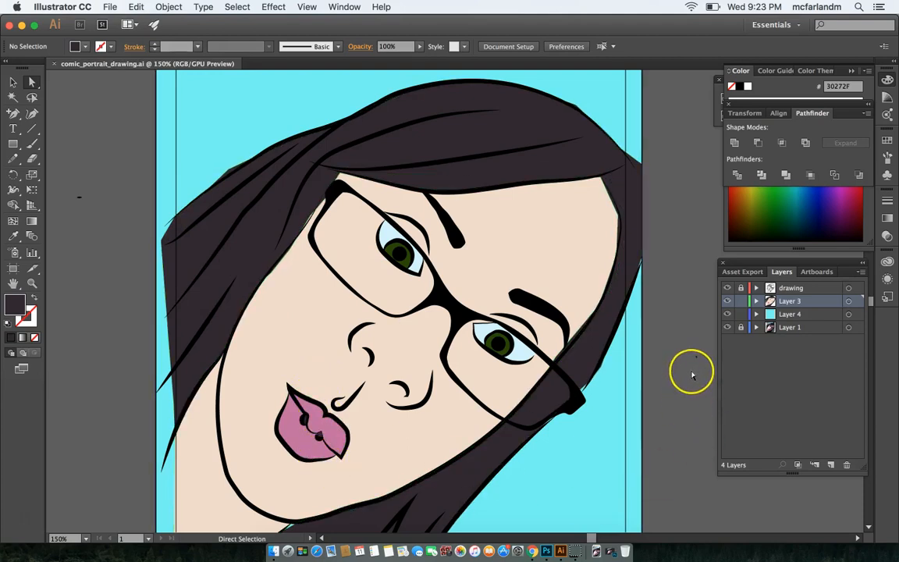
click(446, 299)
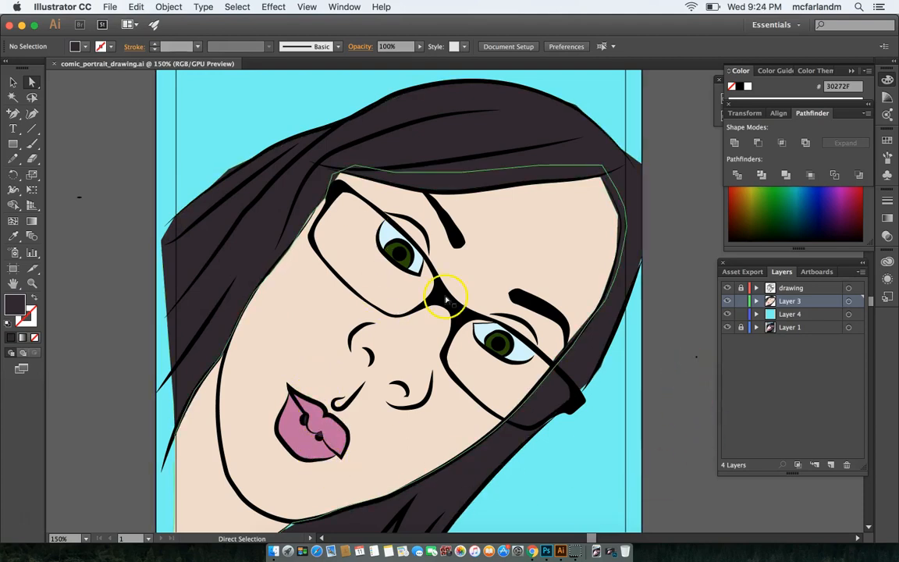
click(675, 369)
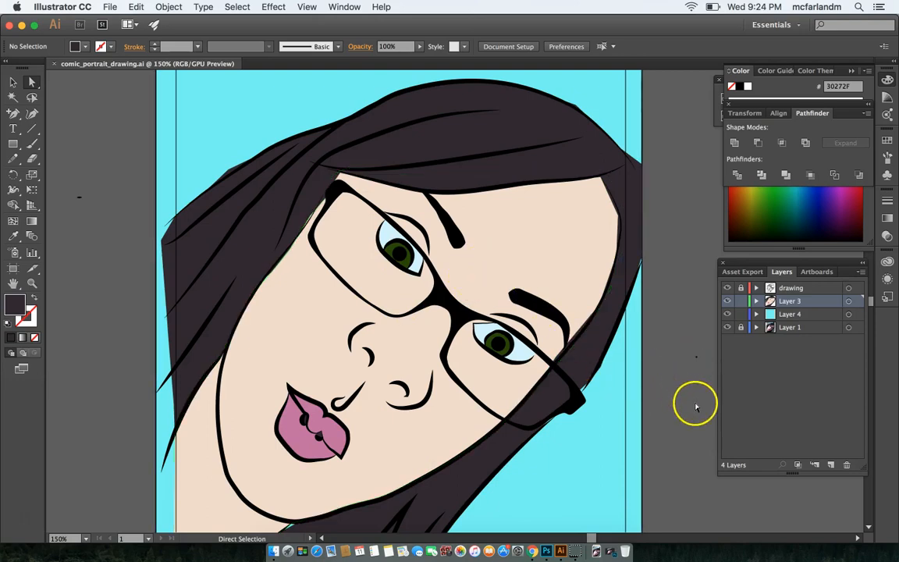